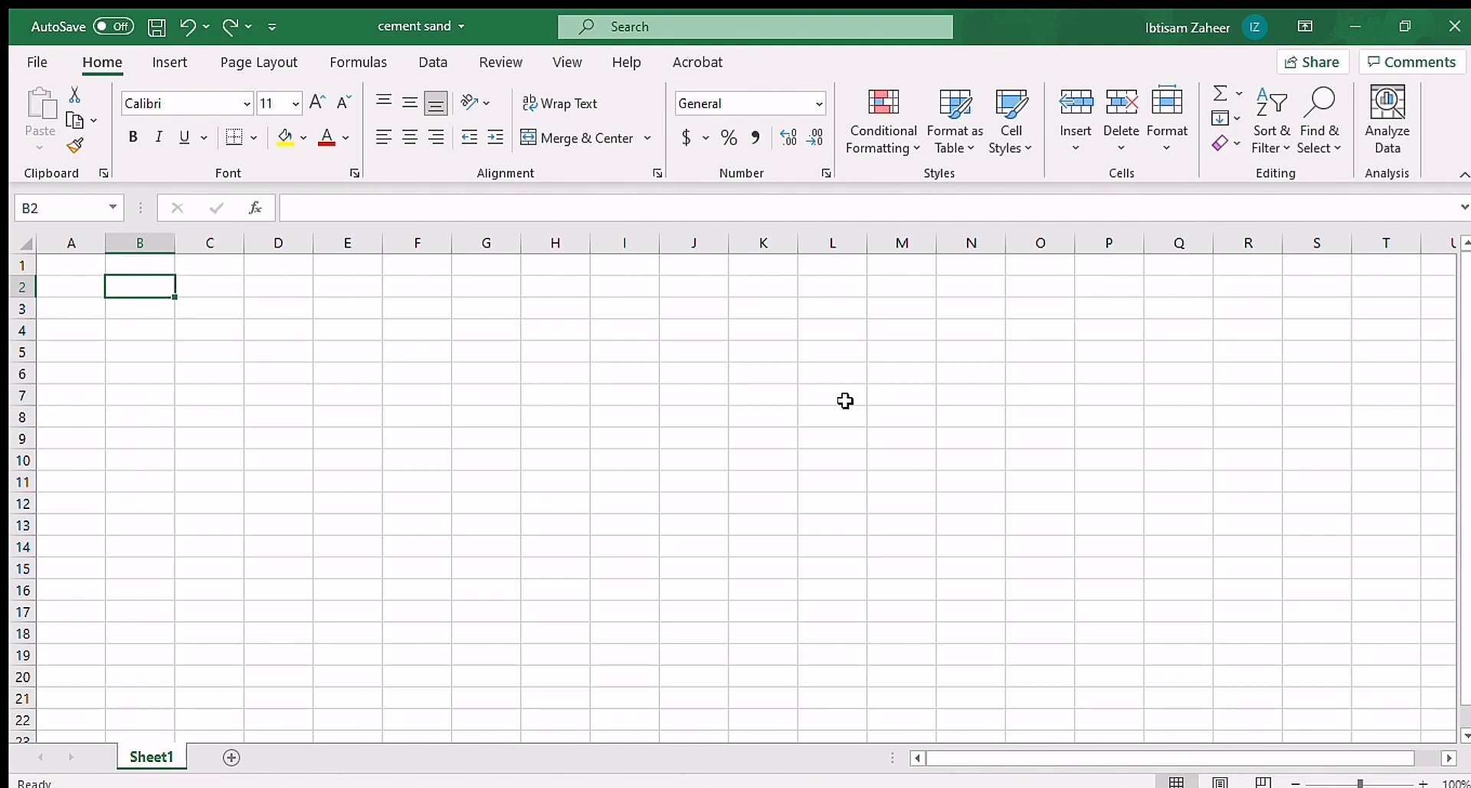
Step: Enter the labels Length, Height and Thickness in cells B2 to B4
type("L")
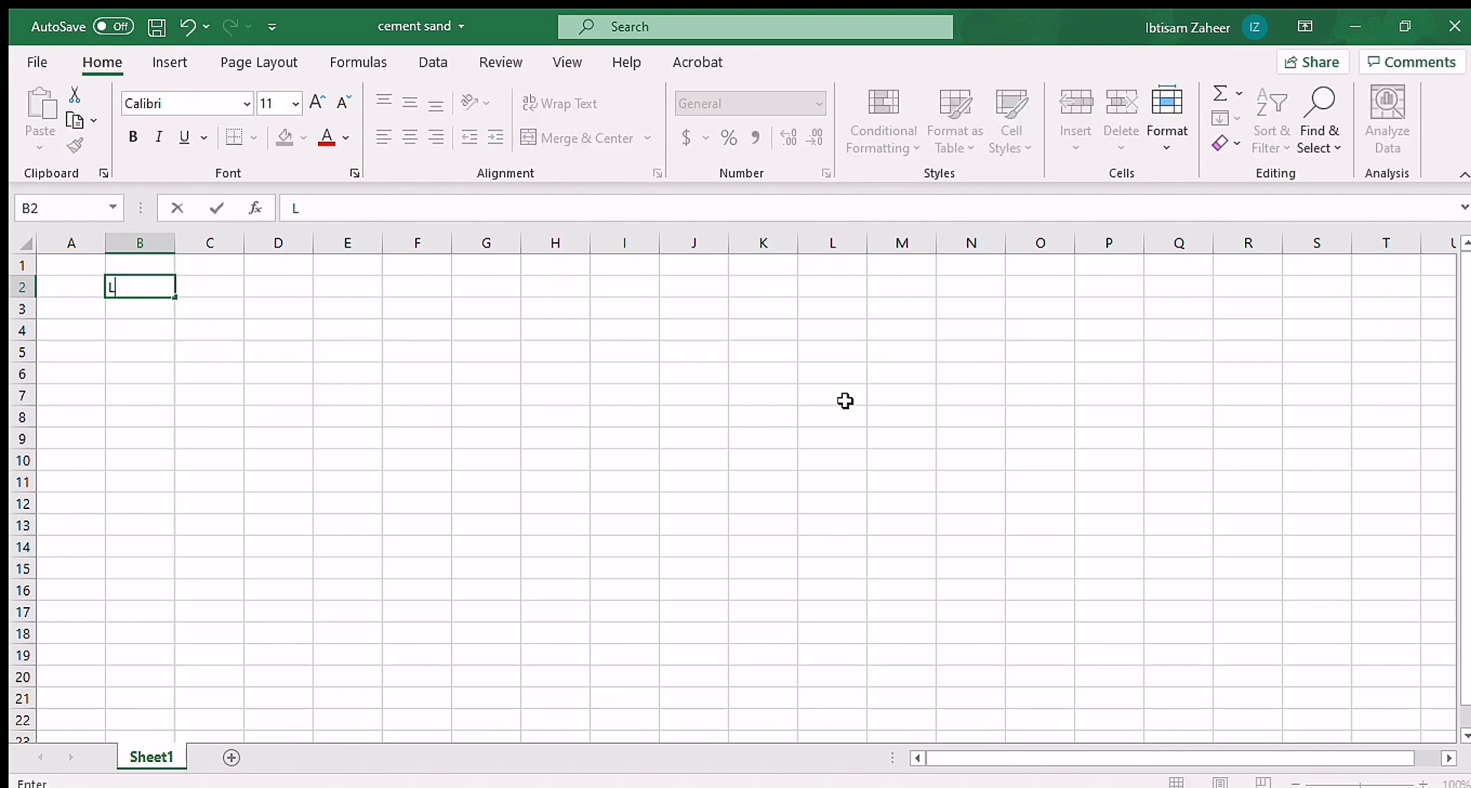
type("ength")
left_click(141, 313)
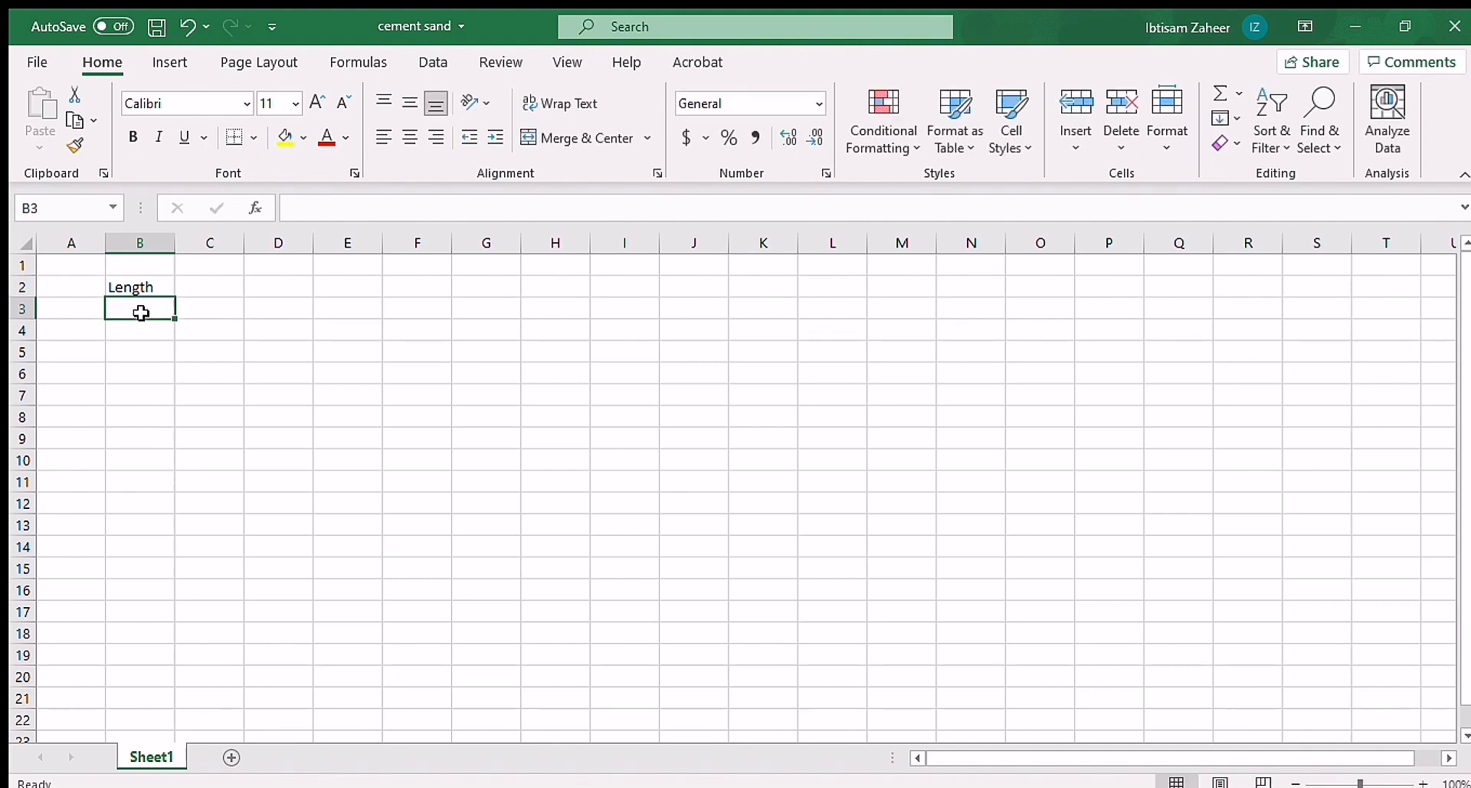
type("Height")
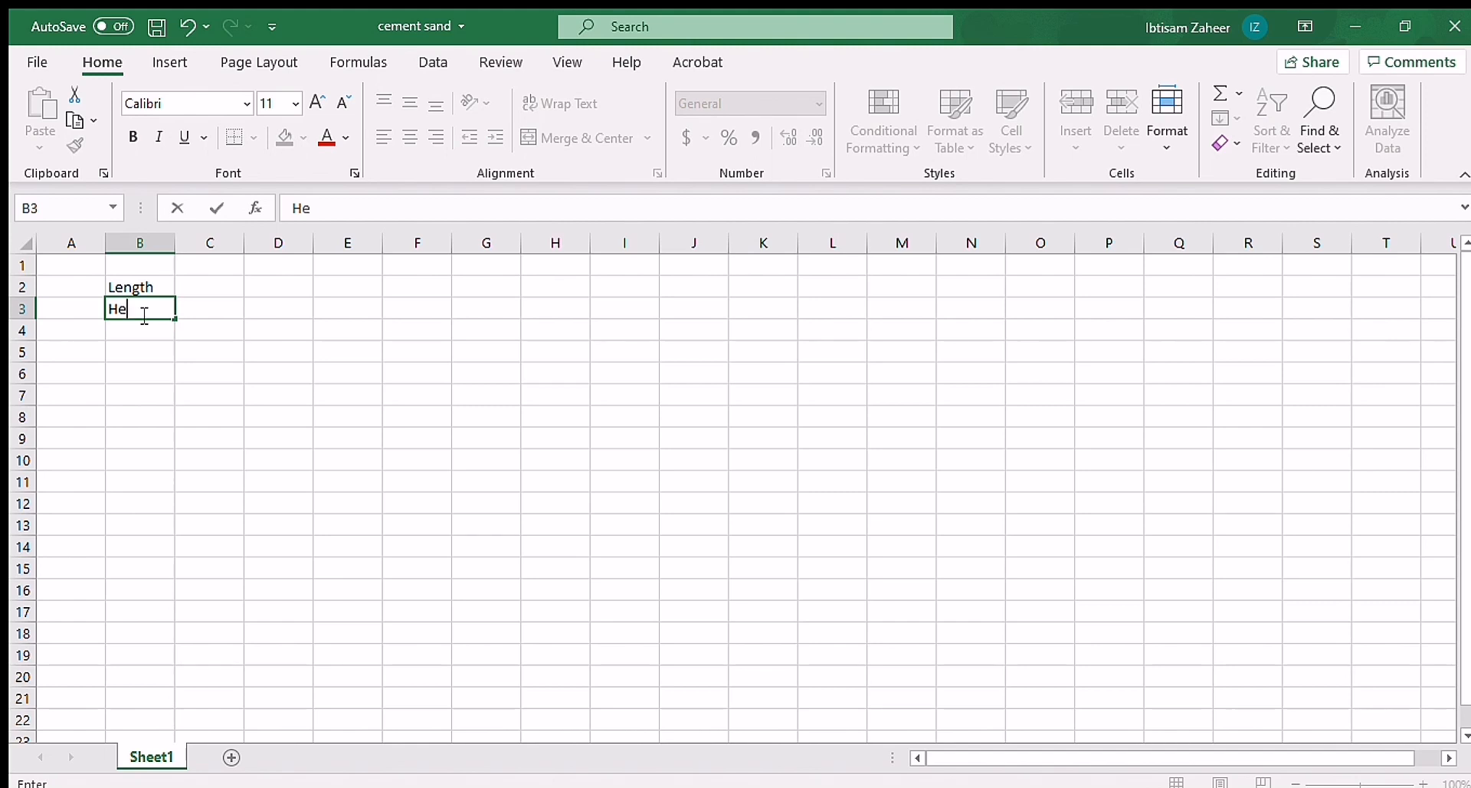
left_click(141, 328)
type("Thickness")
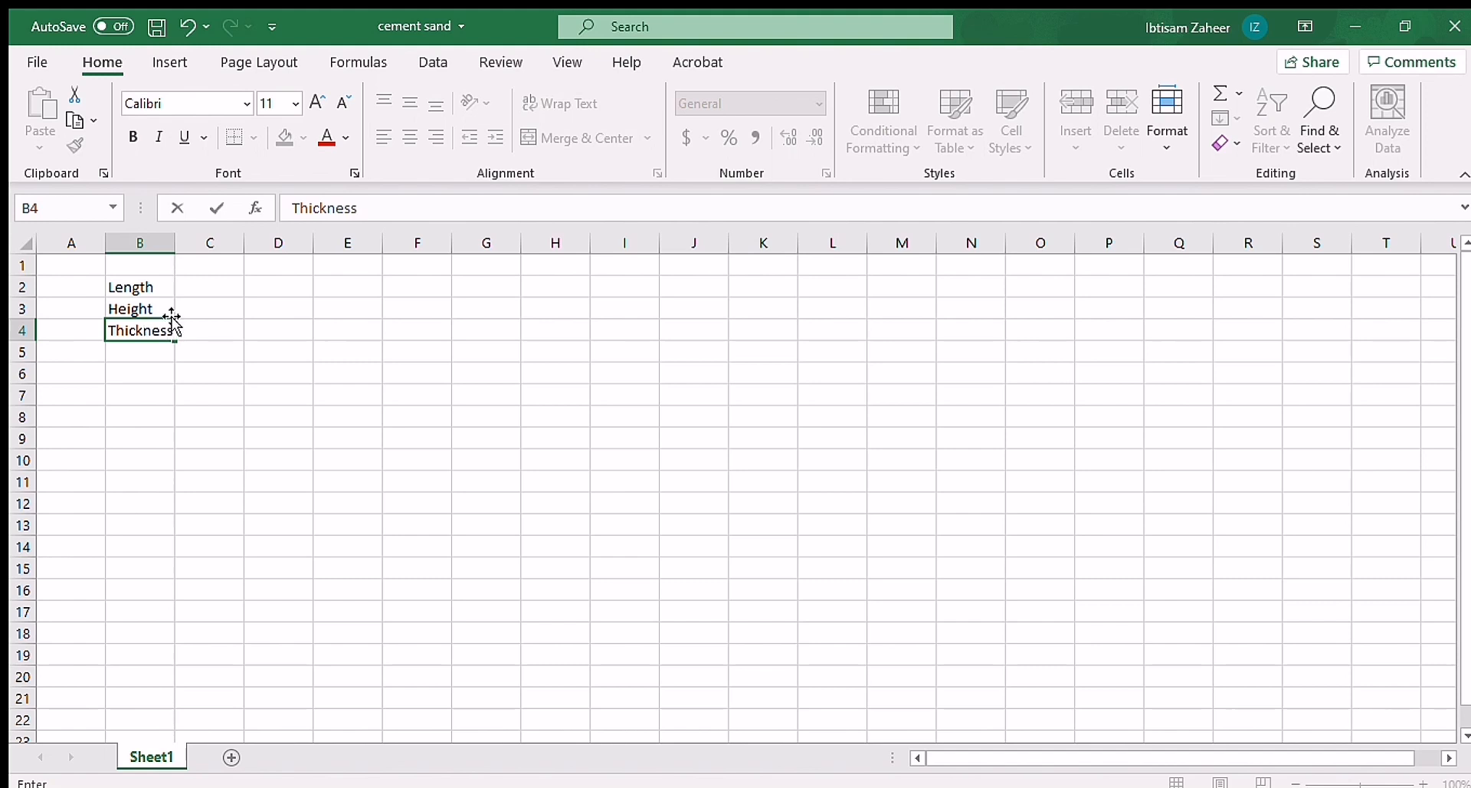
Step: Widen column B and enter the units m, m and mm in cells C2 to C4
left_click(231, 286)
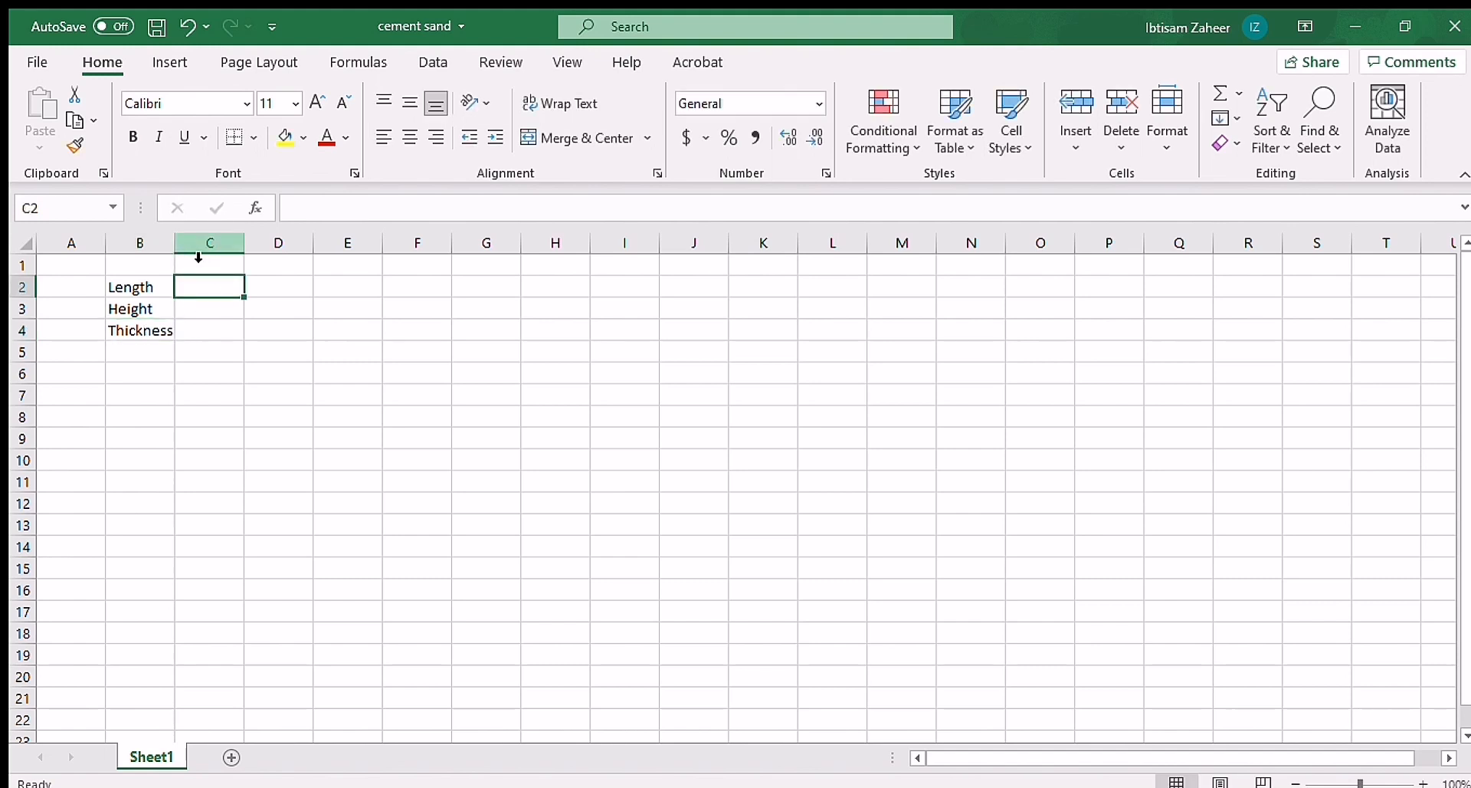
left_click_drag(175, 243, 220, 244)
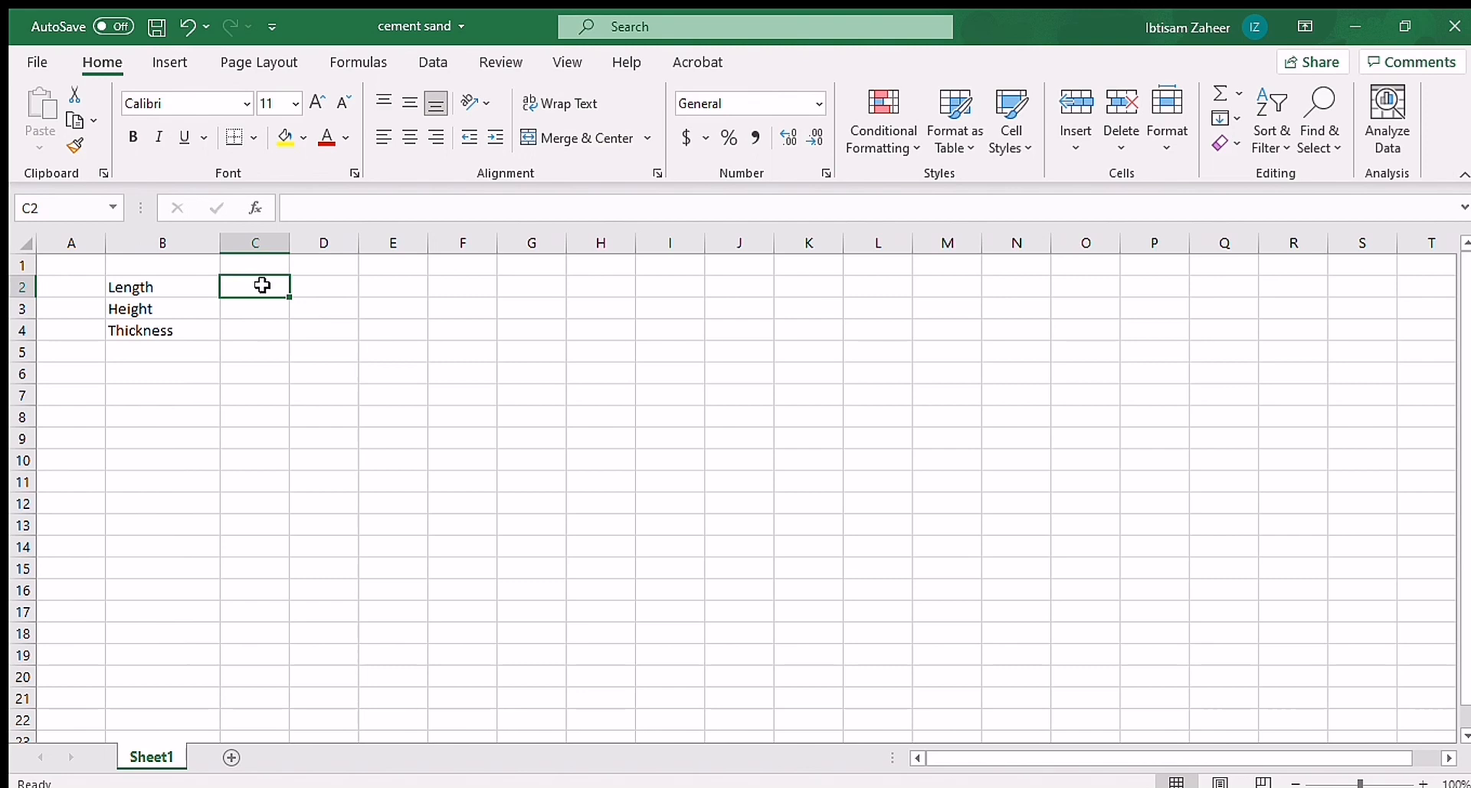
type("m")
key("Return")
type("m")
key("Return")
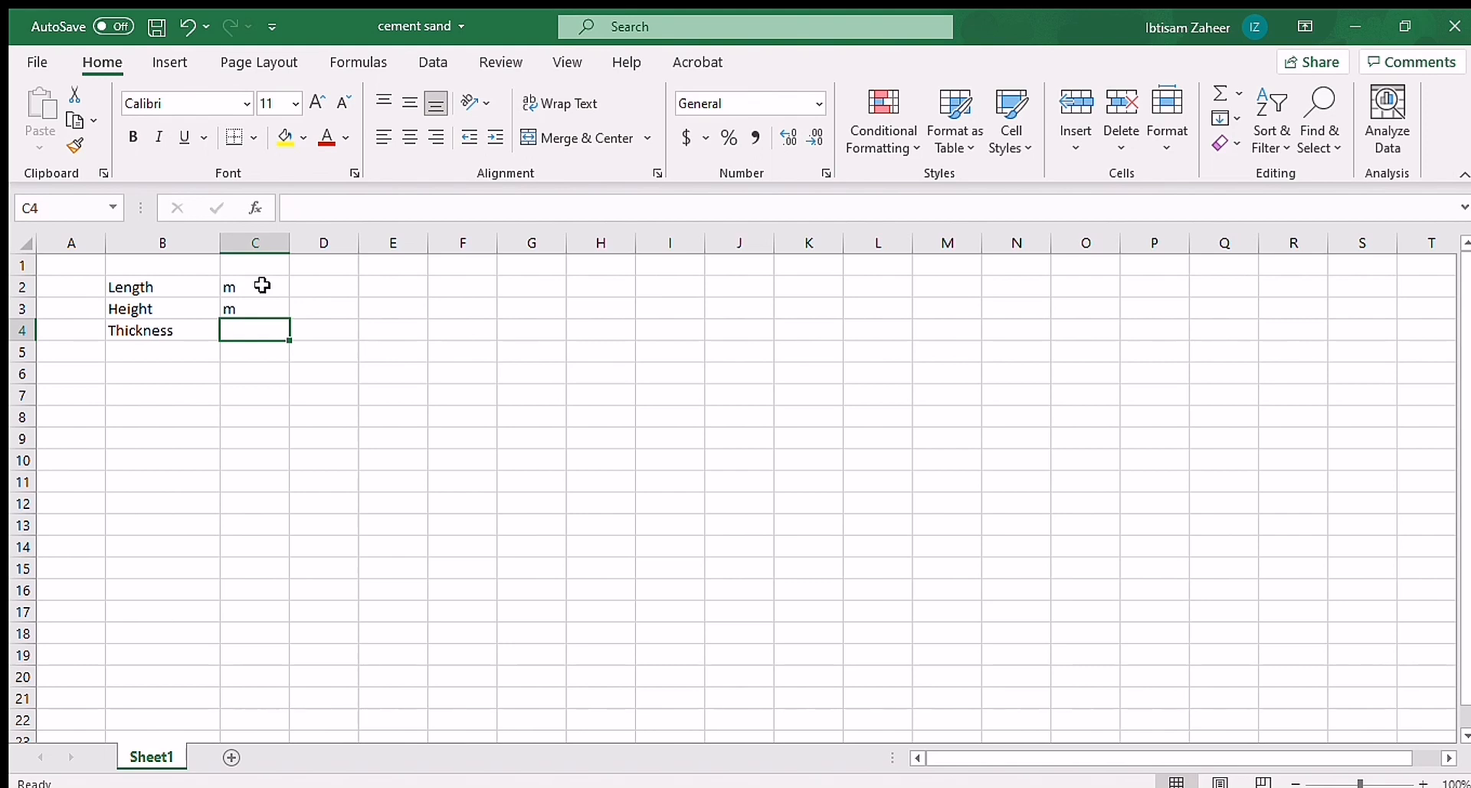
type("mm")
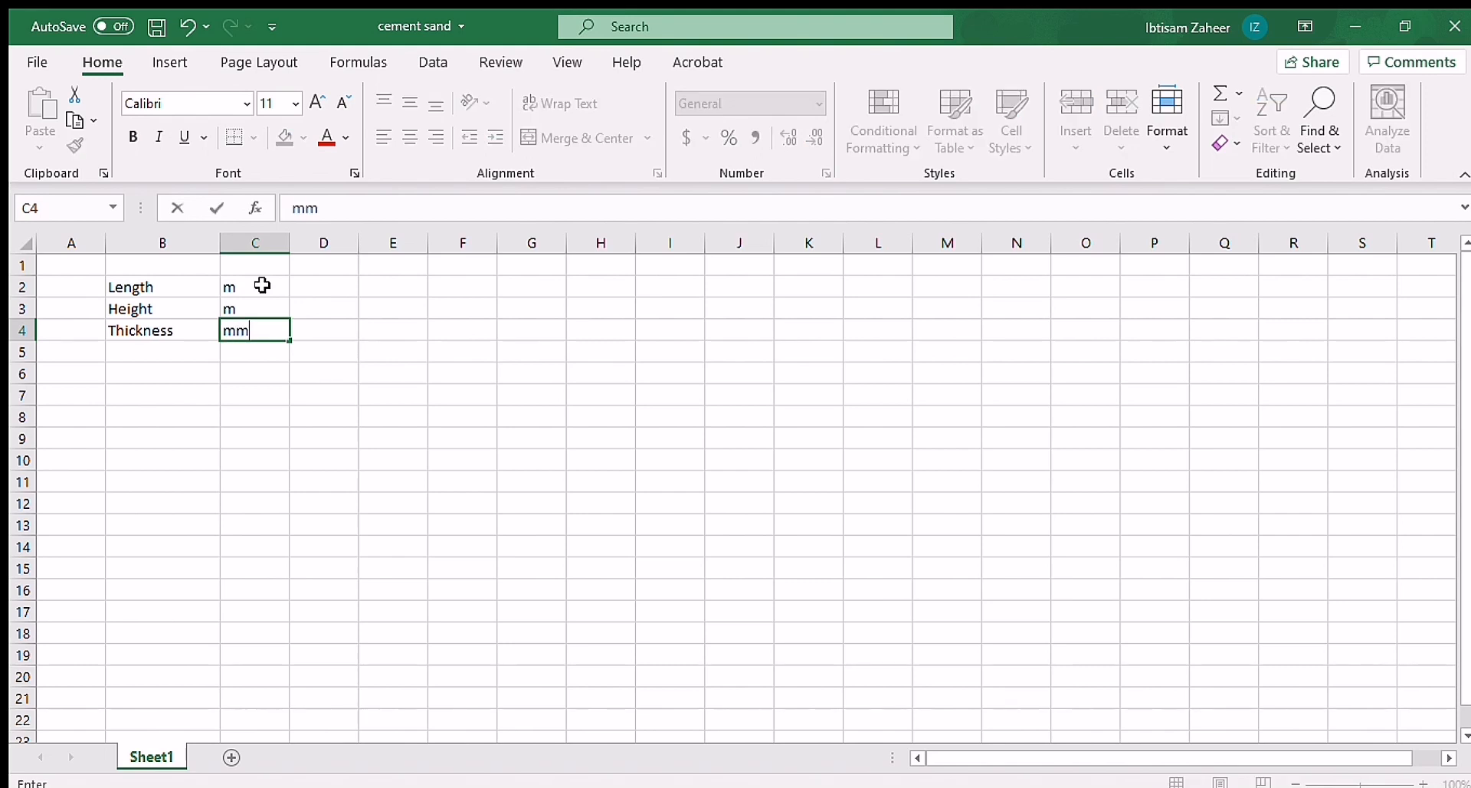
Step: Enter the heading "Cement sand ratio" in cell F2
left_click(444, 285)
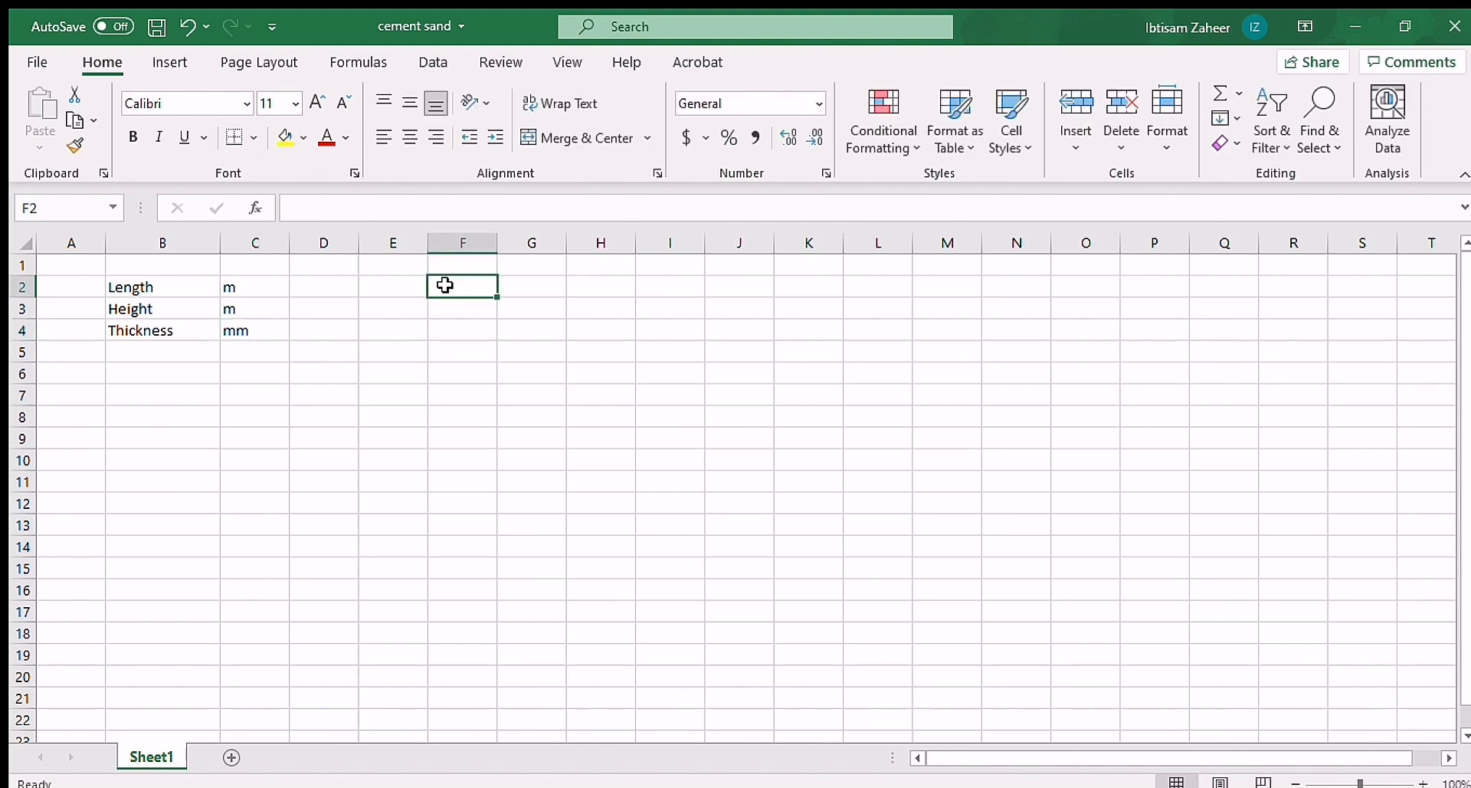
type("Cement s")
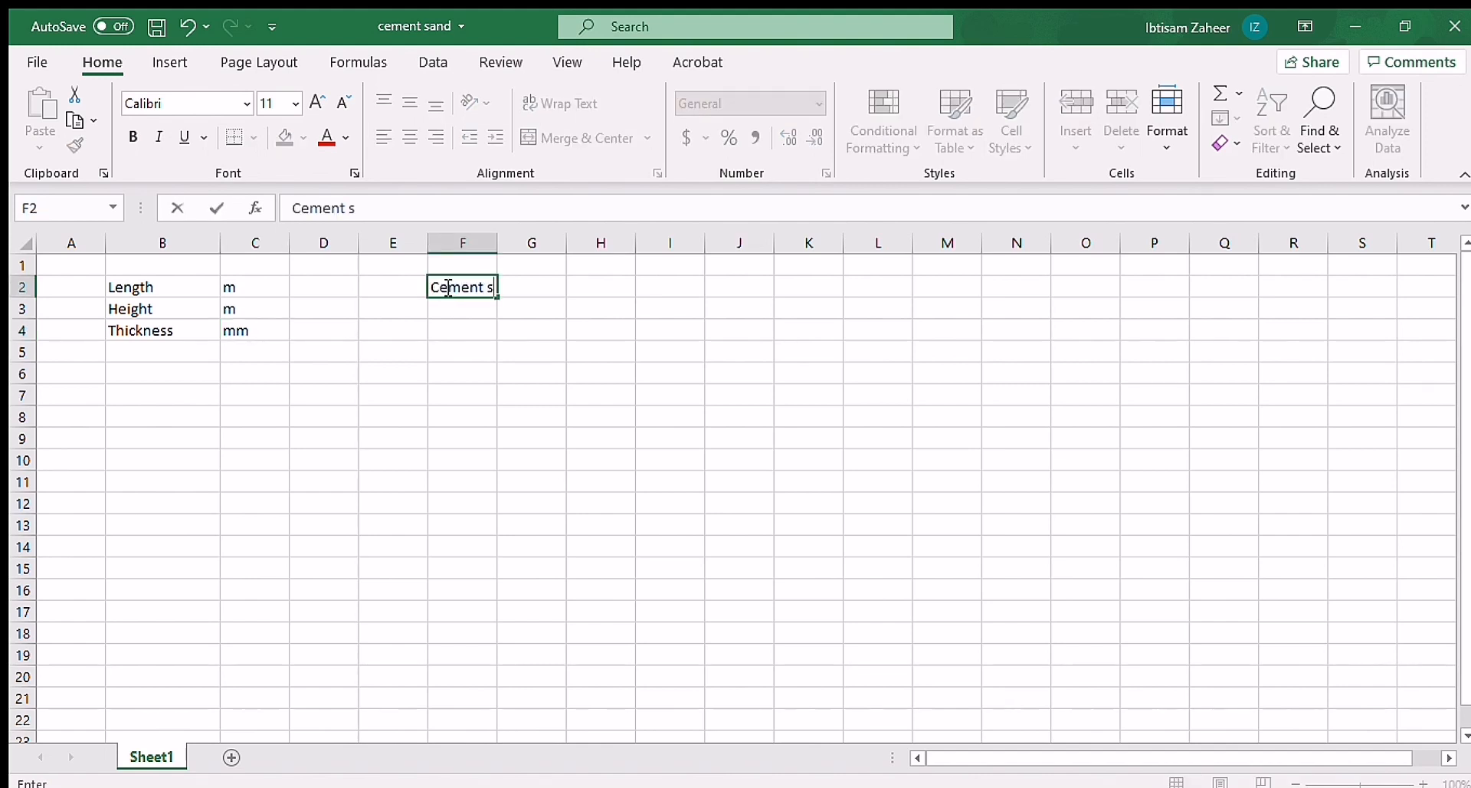
type("and ratio")
Step: Label the two ratio columns below the heading with Cement in F3 and sand in G3
left_click(466, 302)
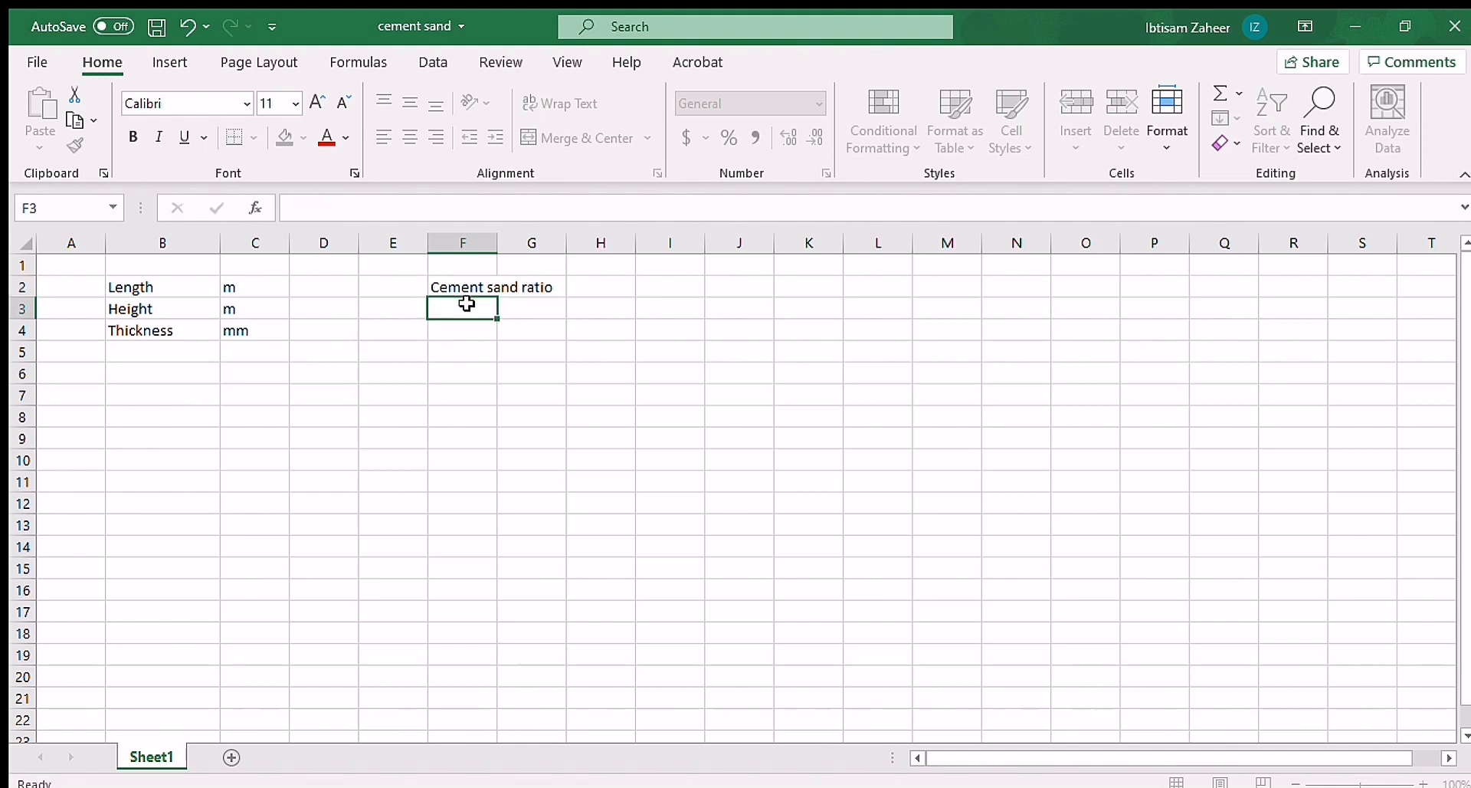
type("c")
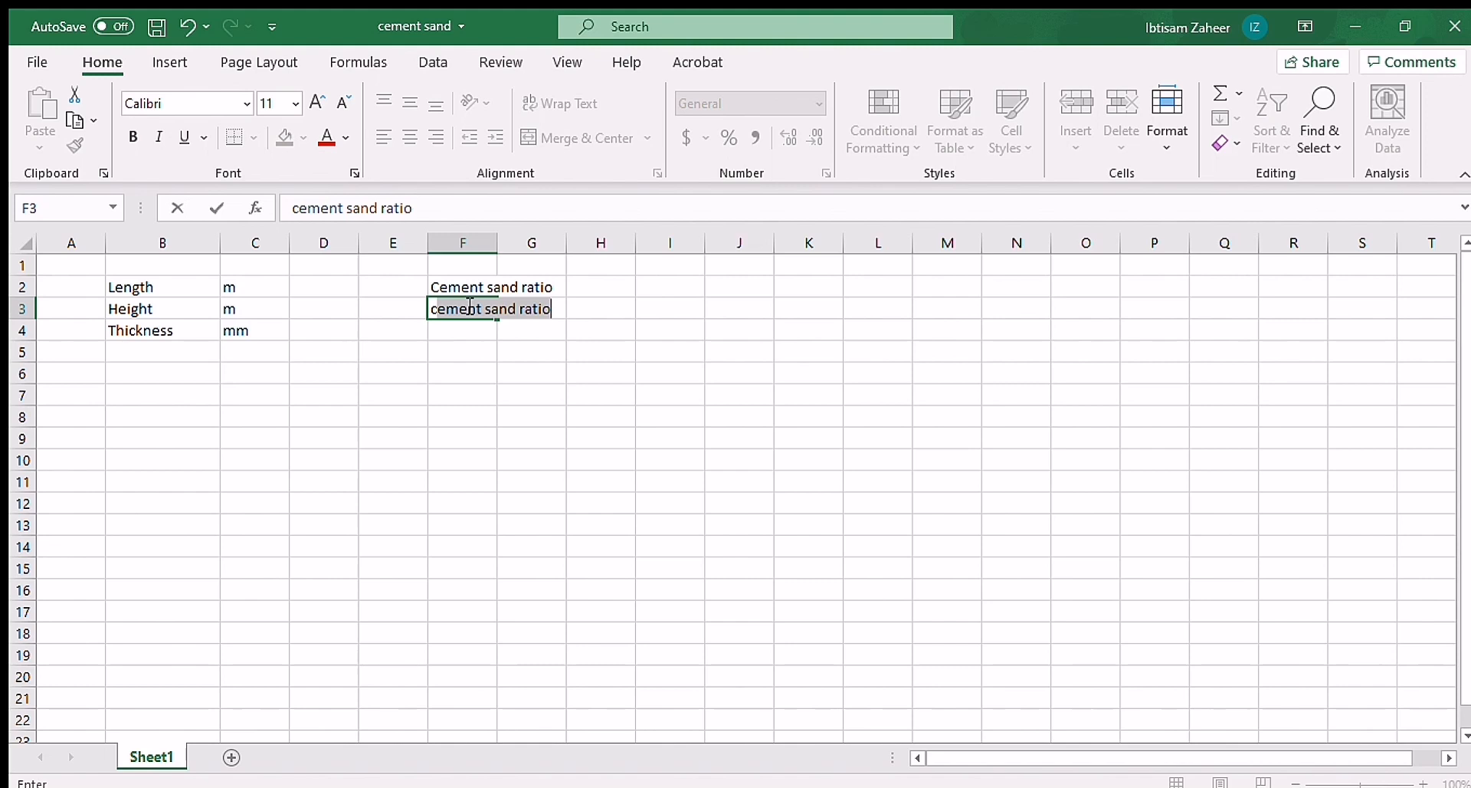
type("ement")
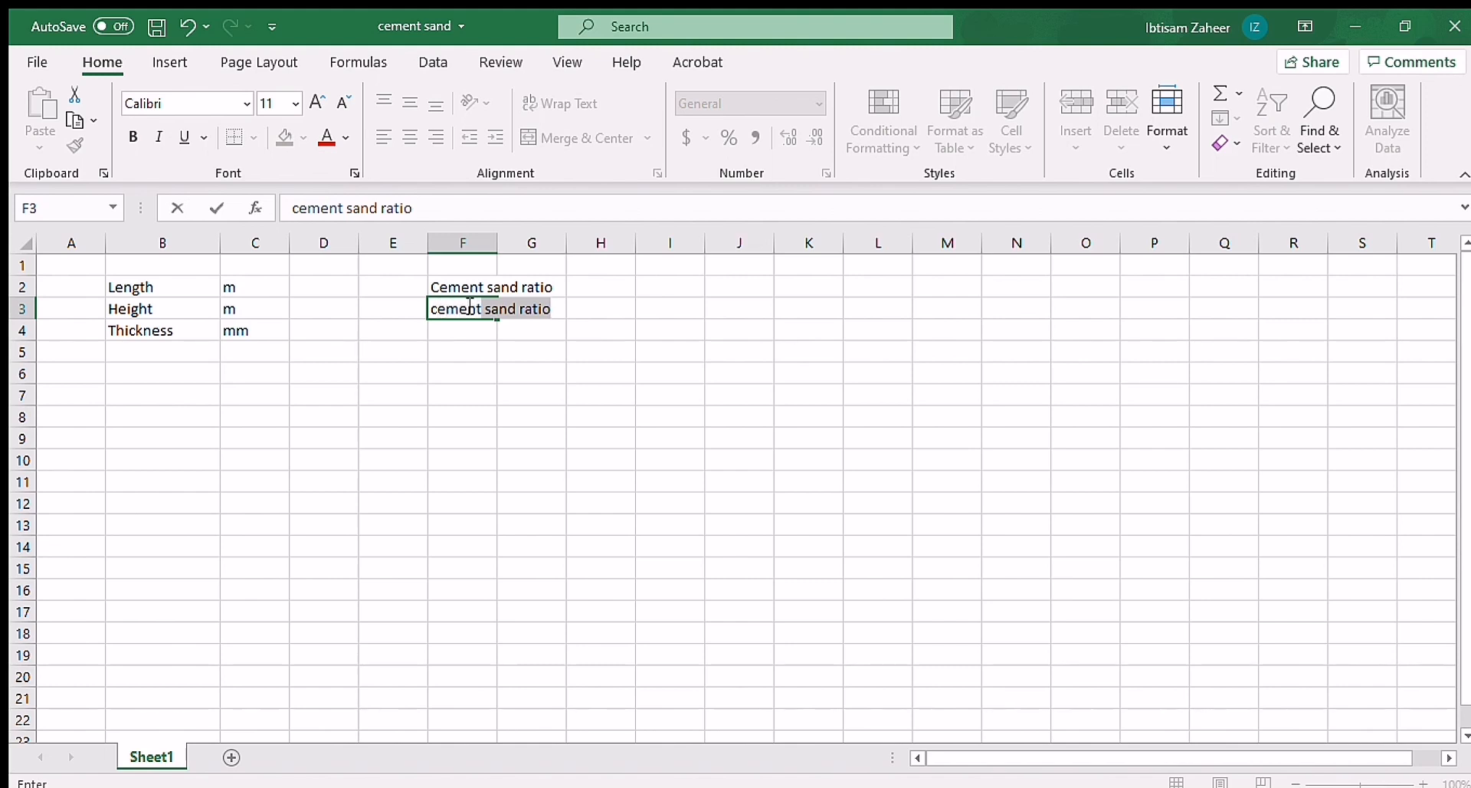
left_click(540, 327)
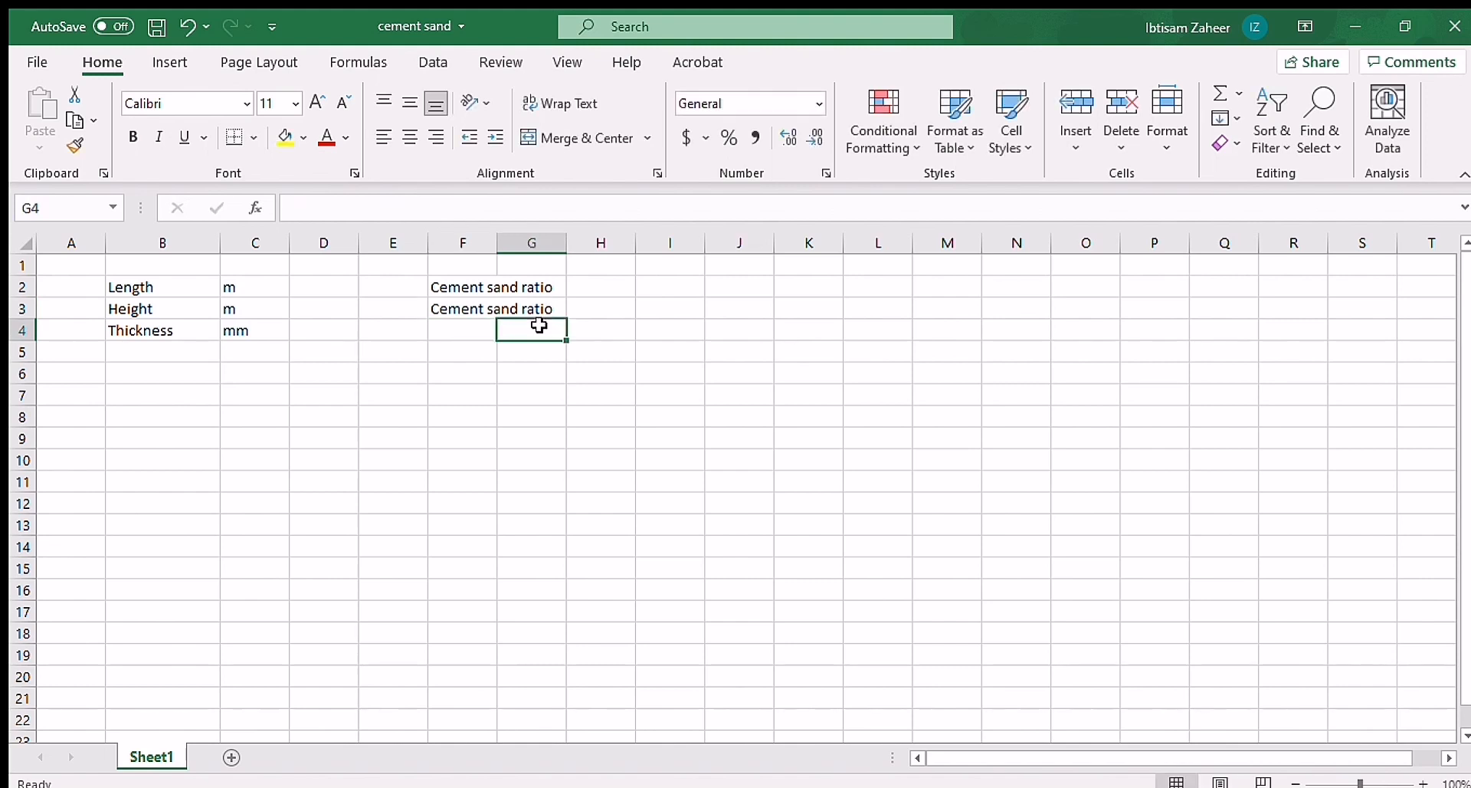
left_click(459, 310)
left_click_drag(427, 216, 350, 230)
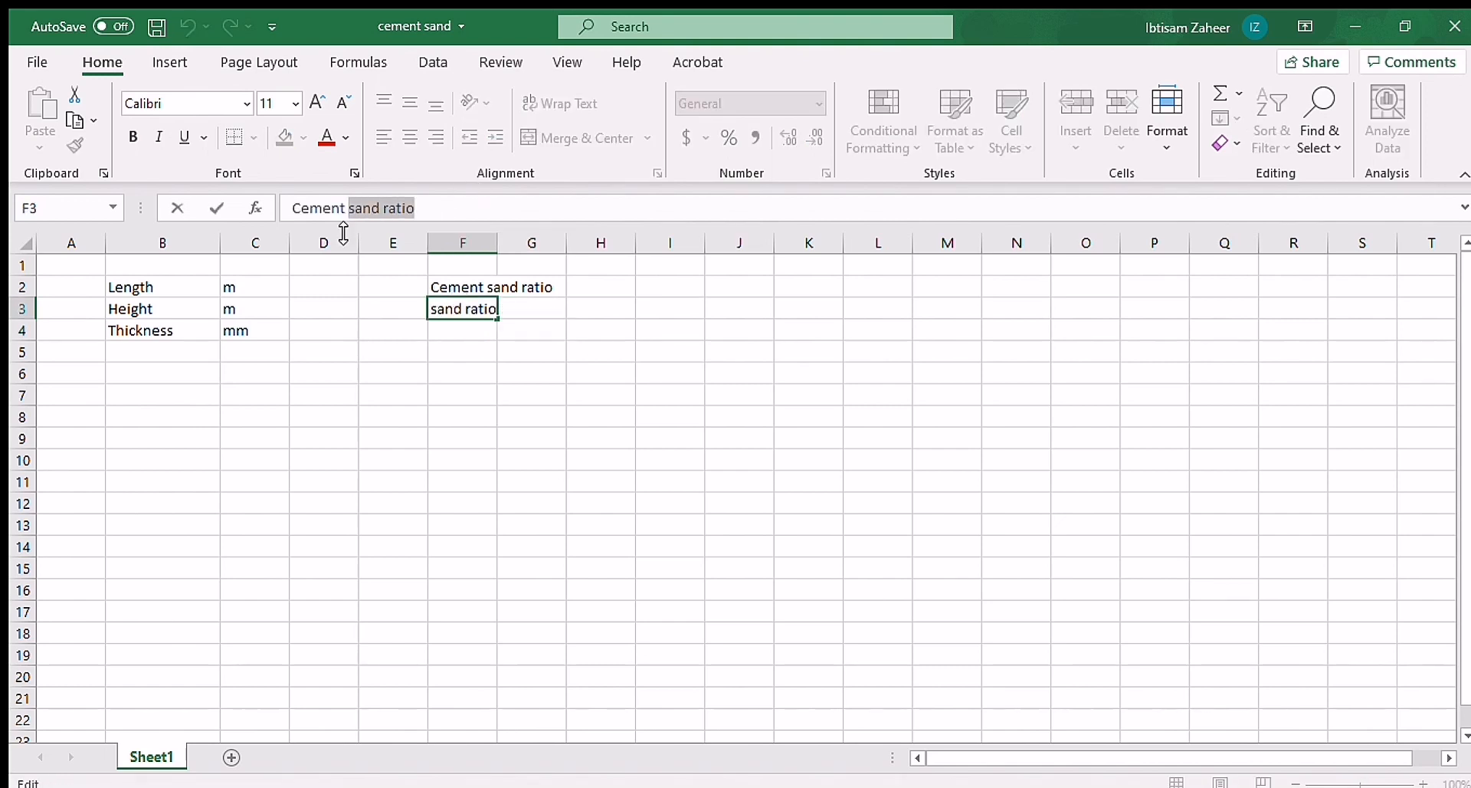
key("BackSpace")
left_click(532, 309)
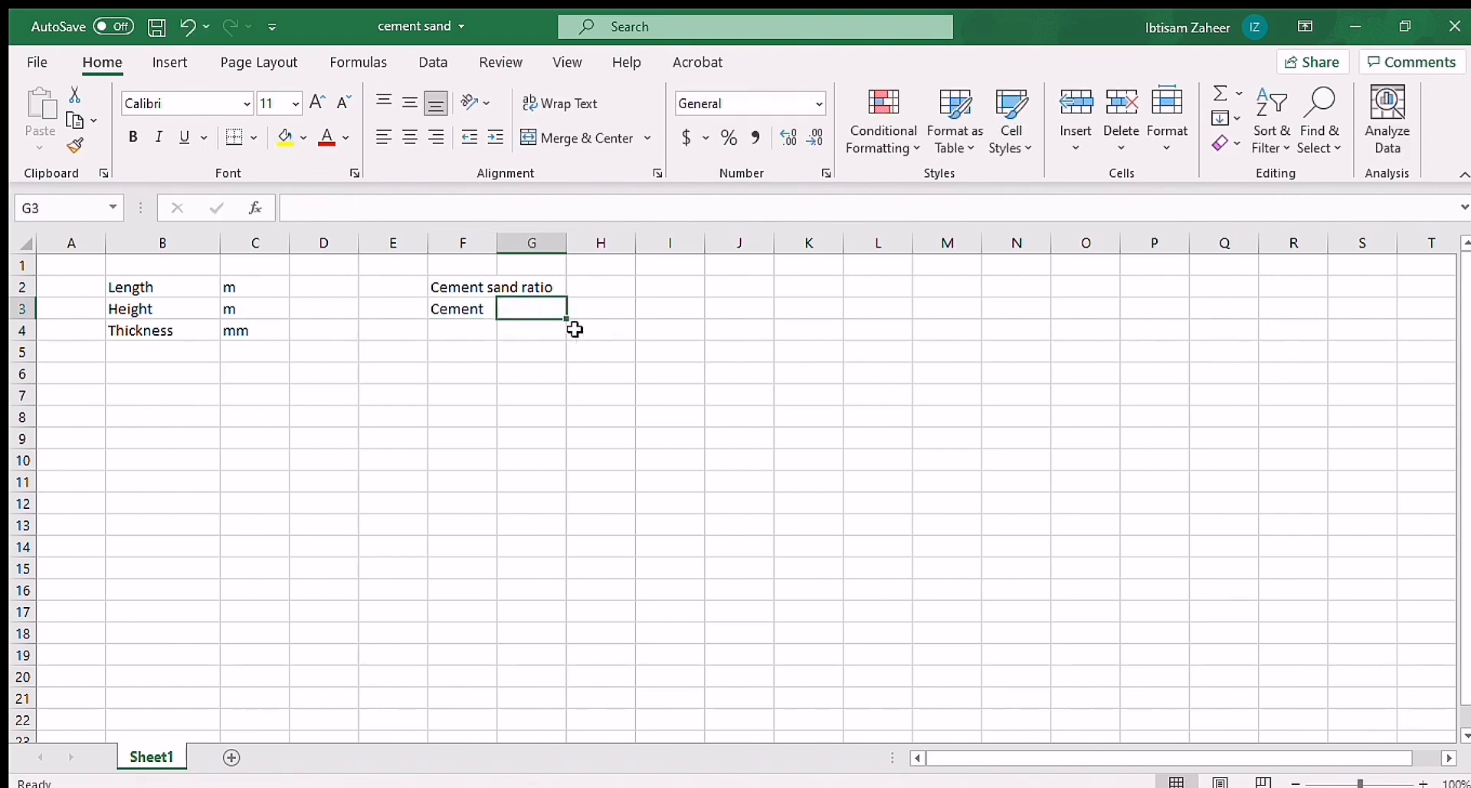
type("sand")
left_click(532, 347)
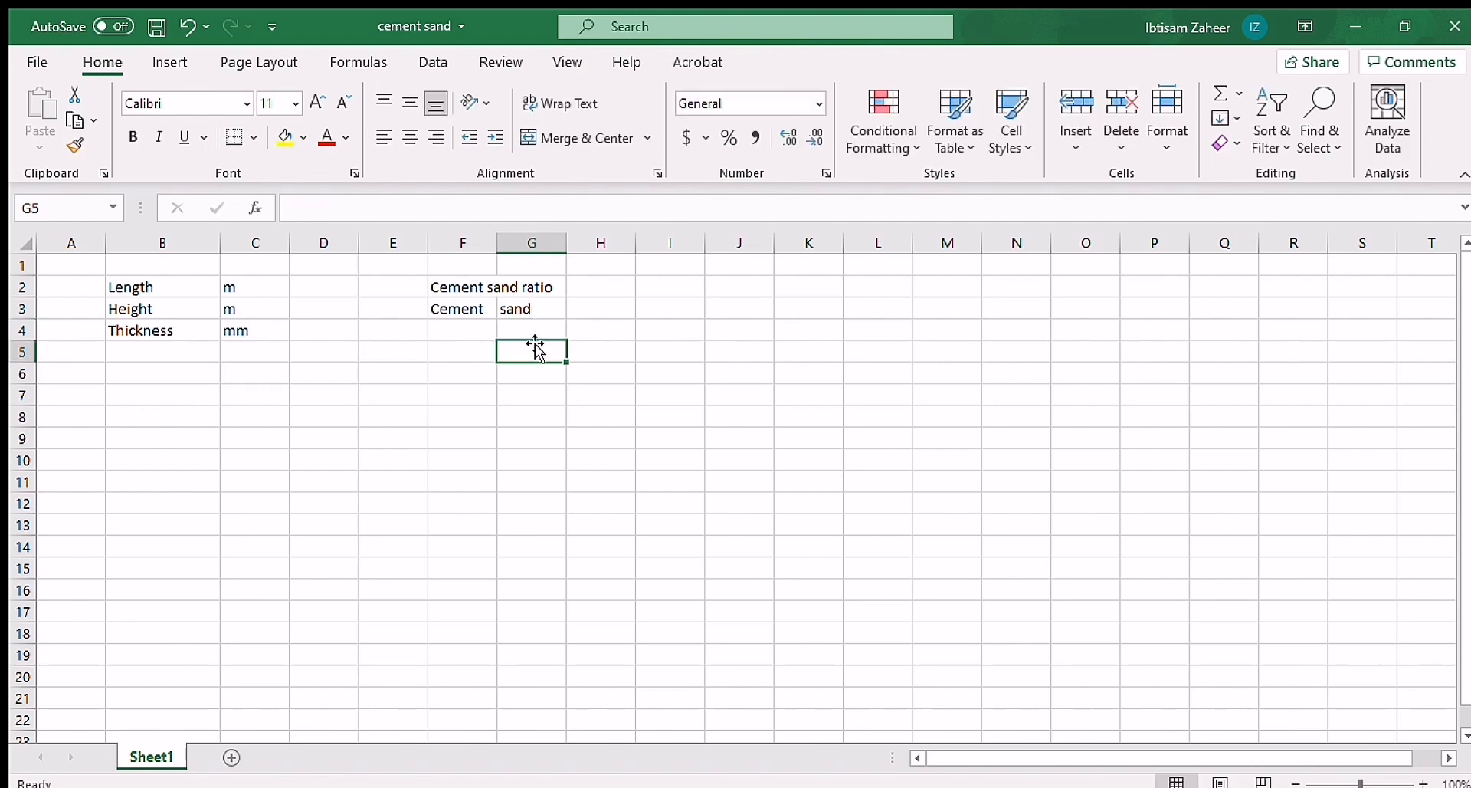
Step: Enter the ratio values 1 for cement in F4 and 4 for sand in G4
left_click(478, 327)
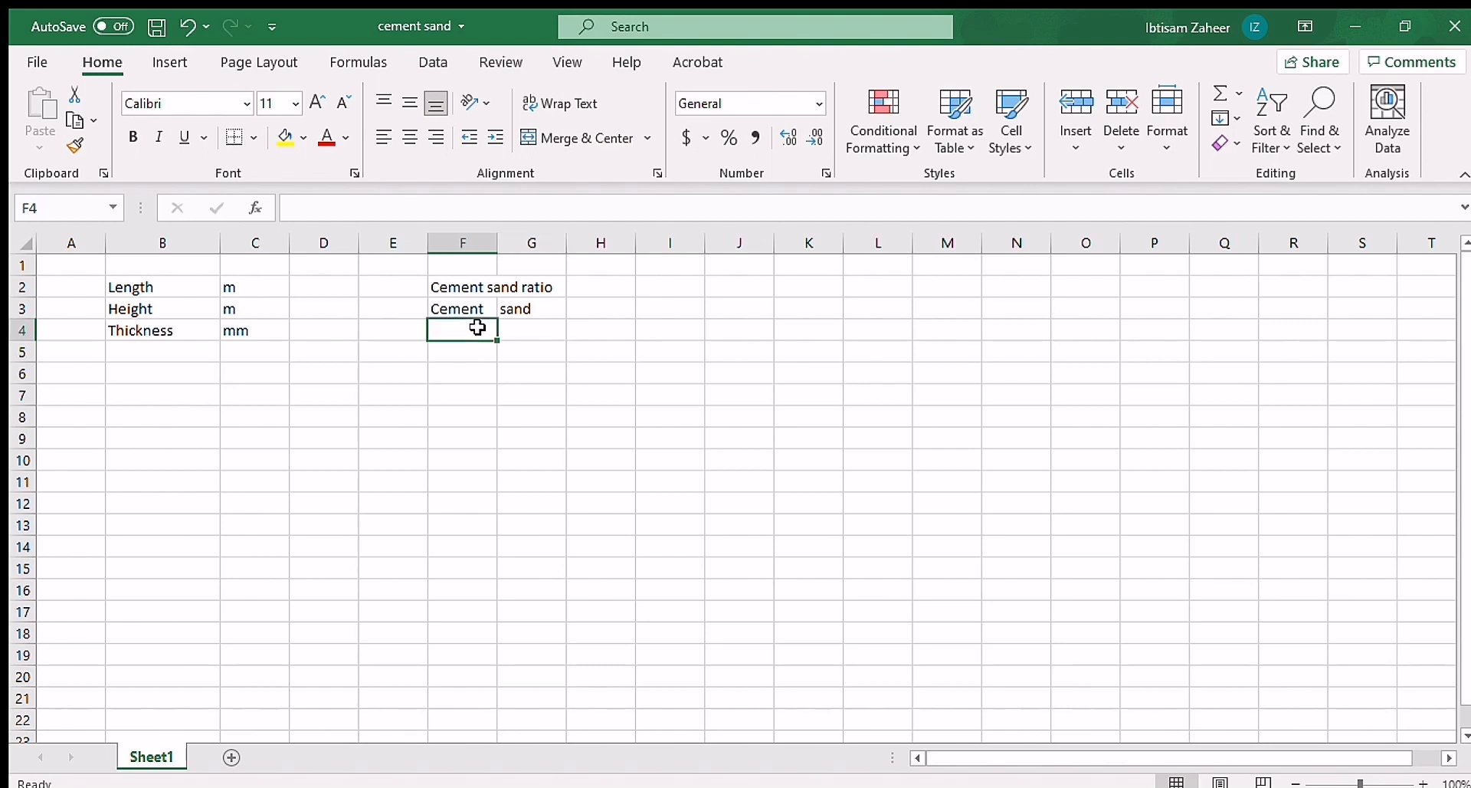
type("1")
key("Tab")
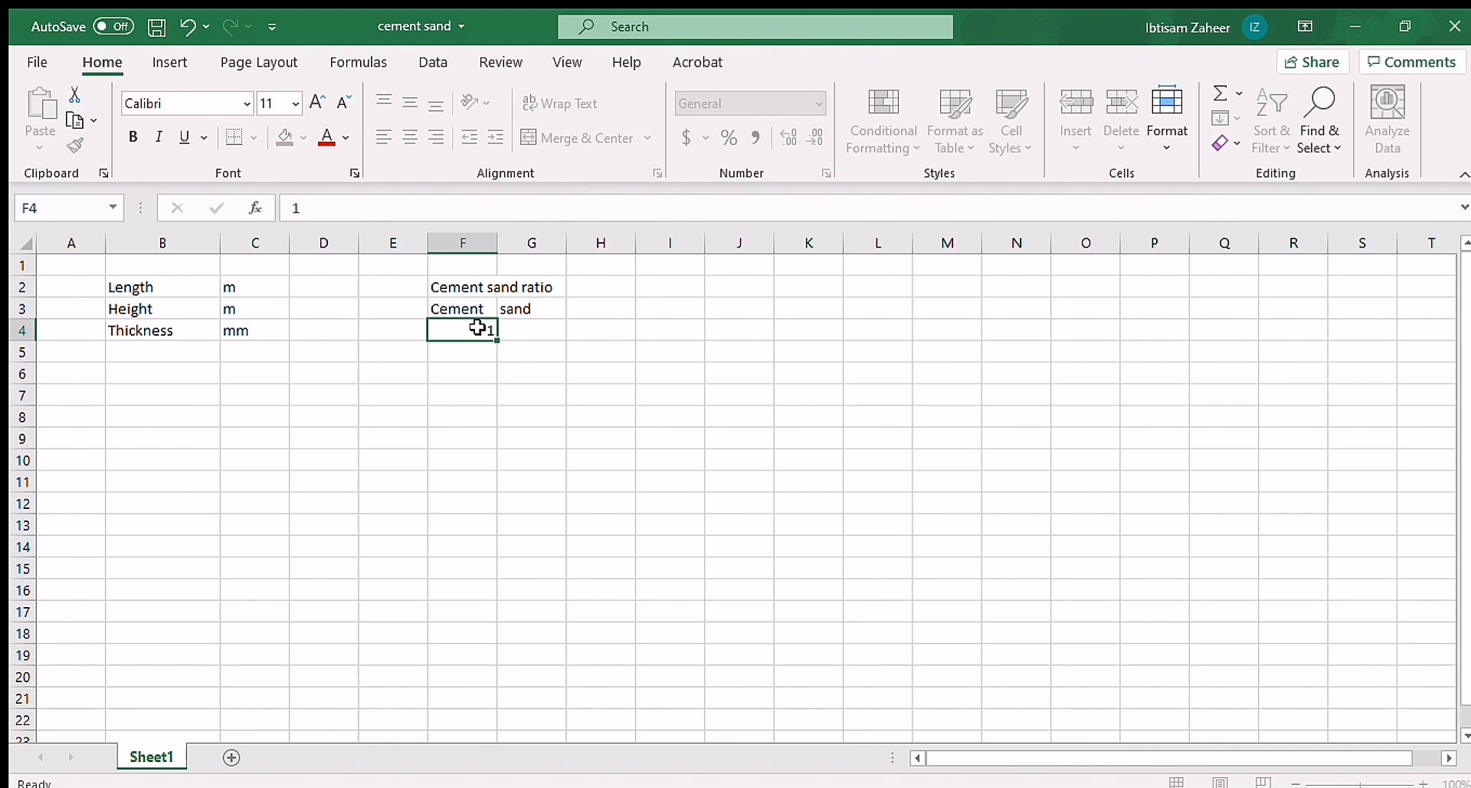
type("4")
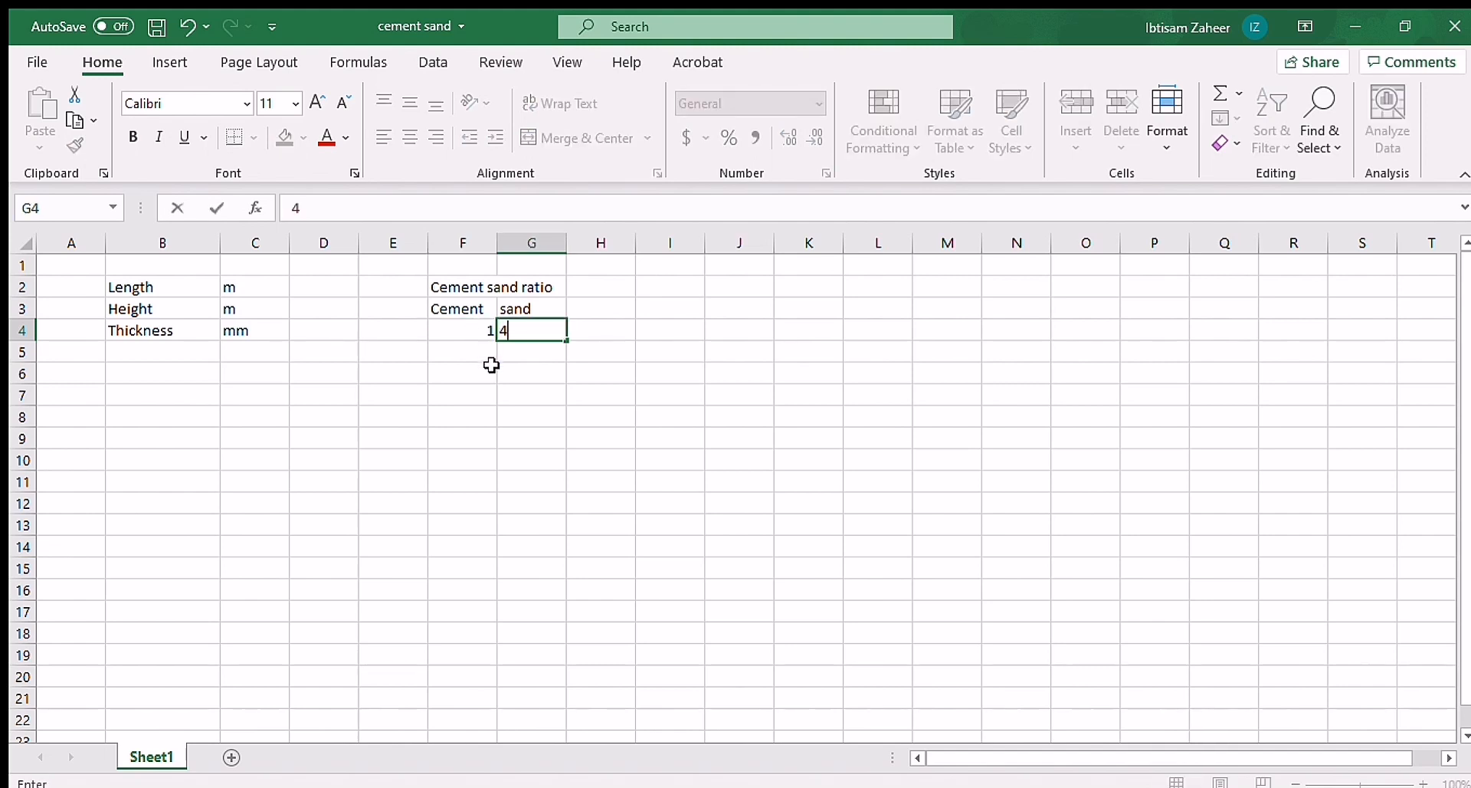
left_click(470, 381)
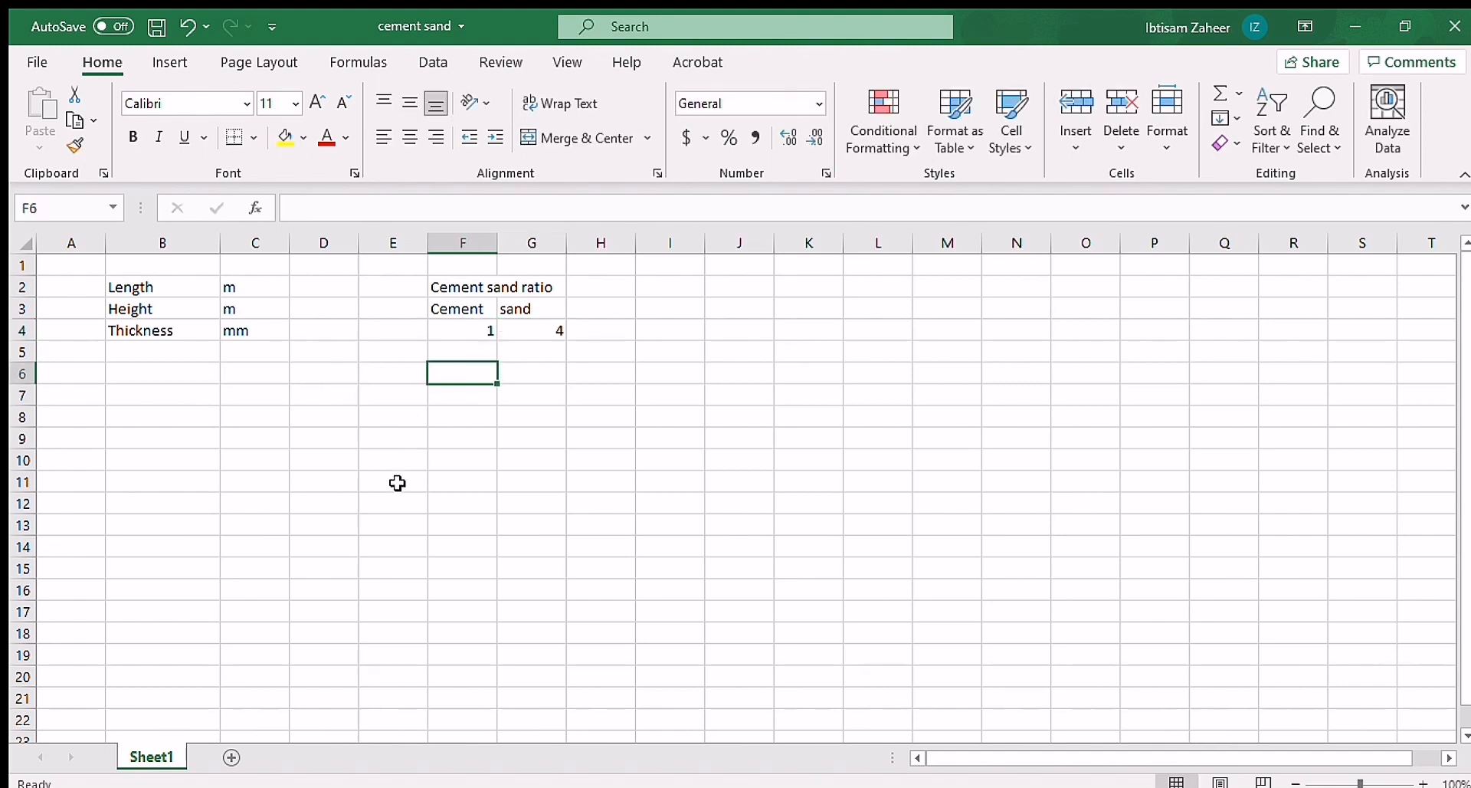
Step: Enter length 9, height 4 and thickness 15 in cells D2 to D4
left_click(330, 288)
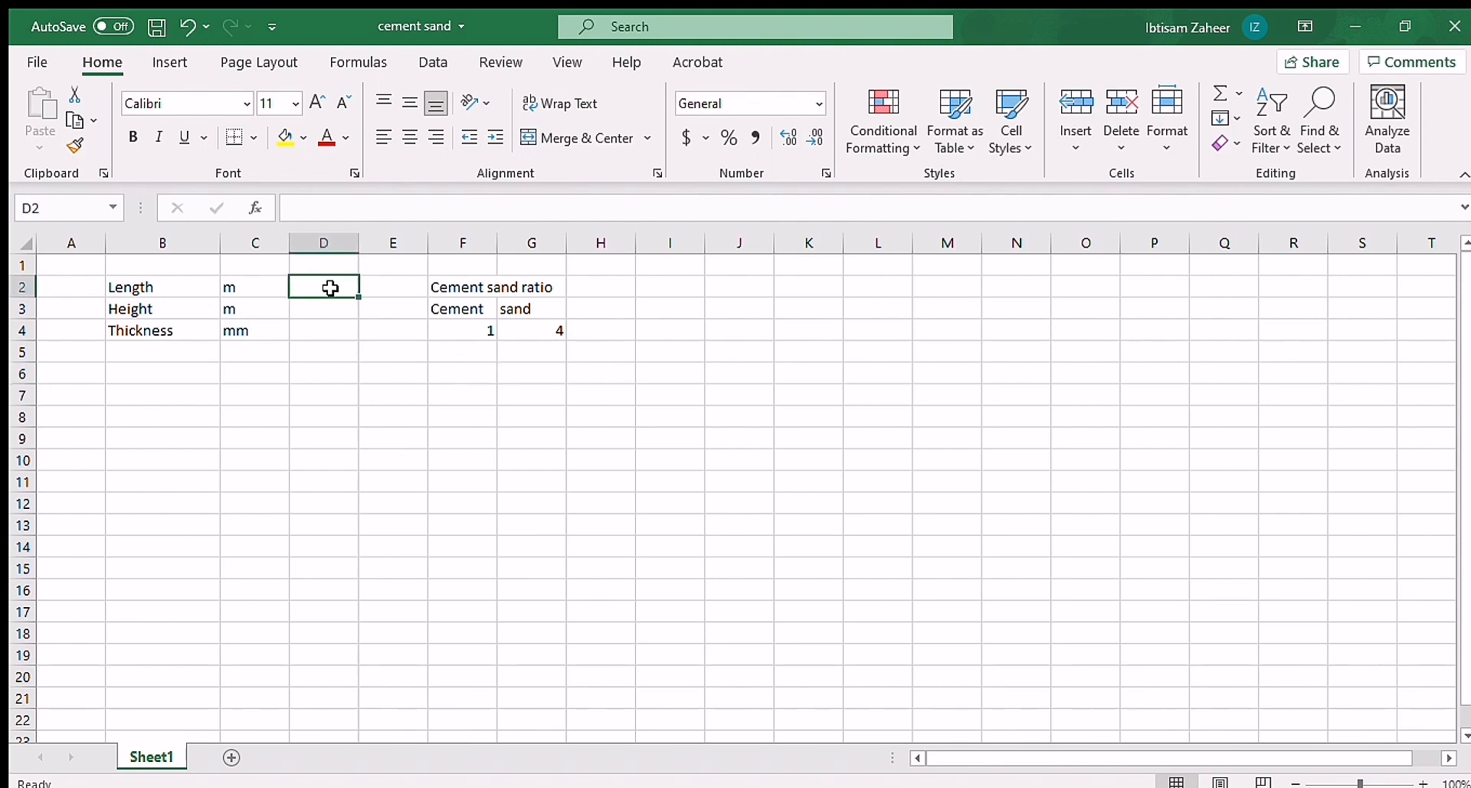
type("9")
key("Return")
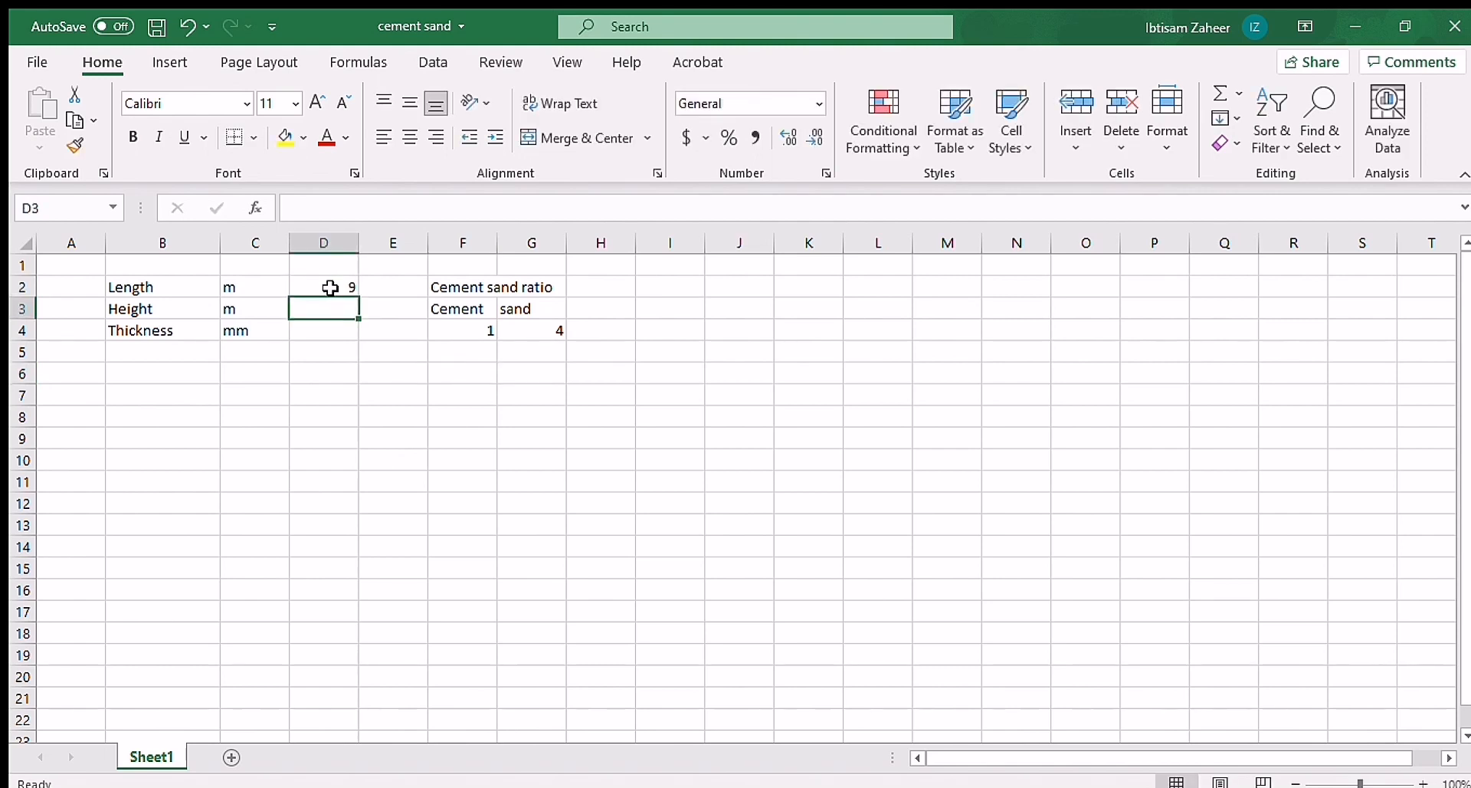
type("4")
key("Return")
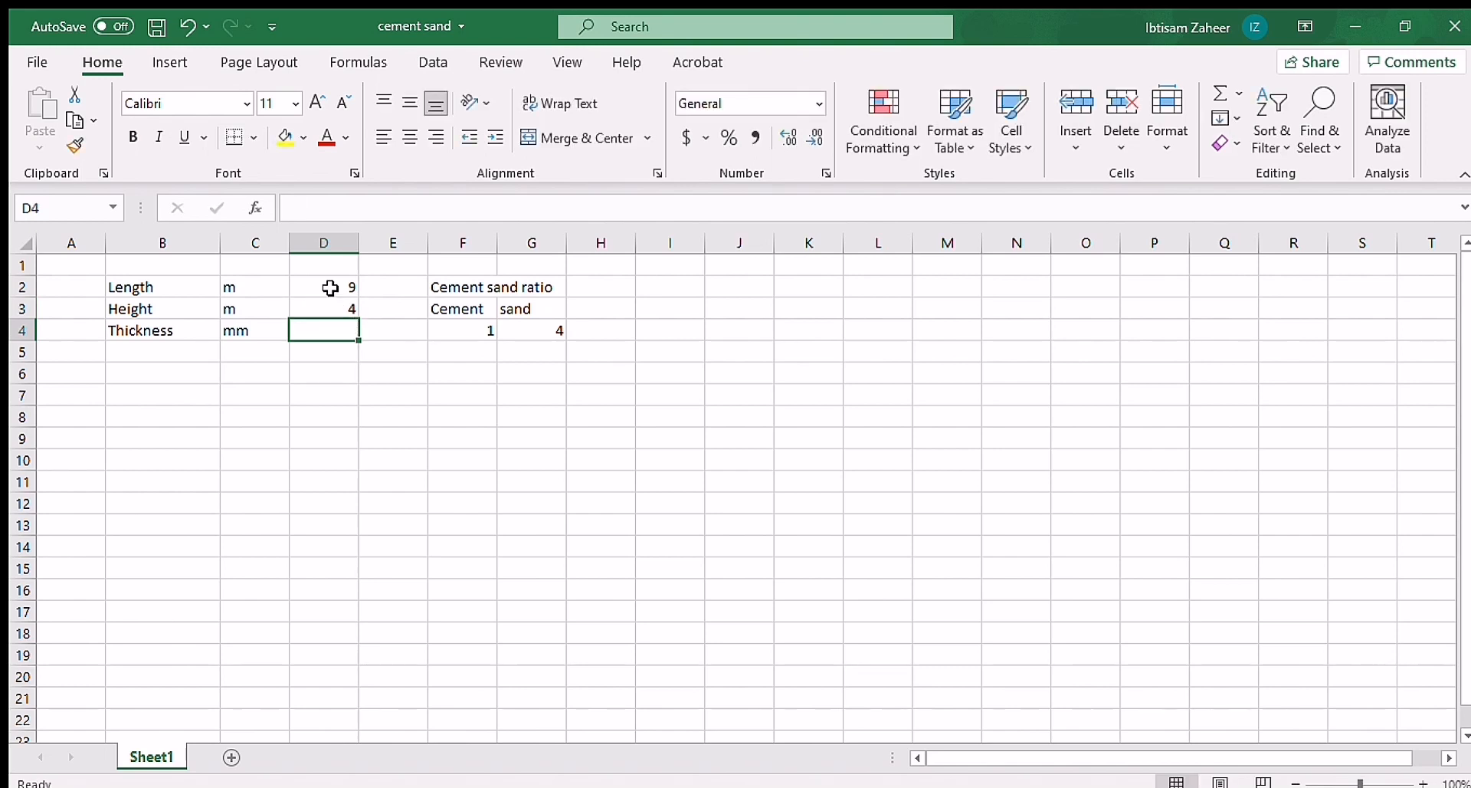
type("15")
key("Return")
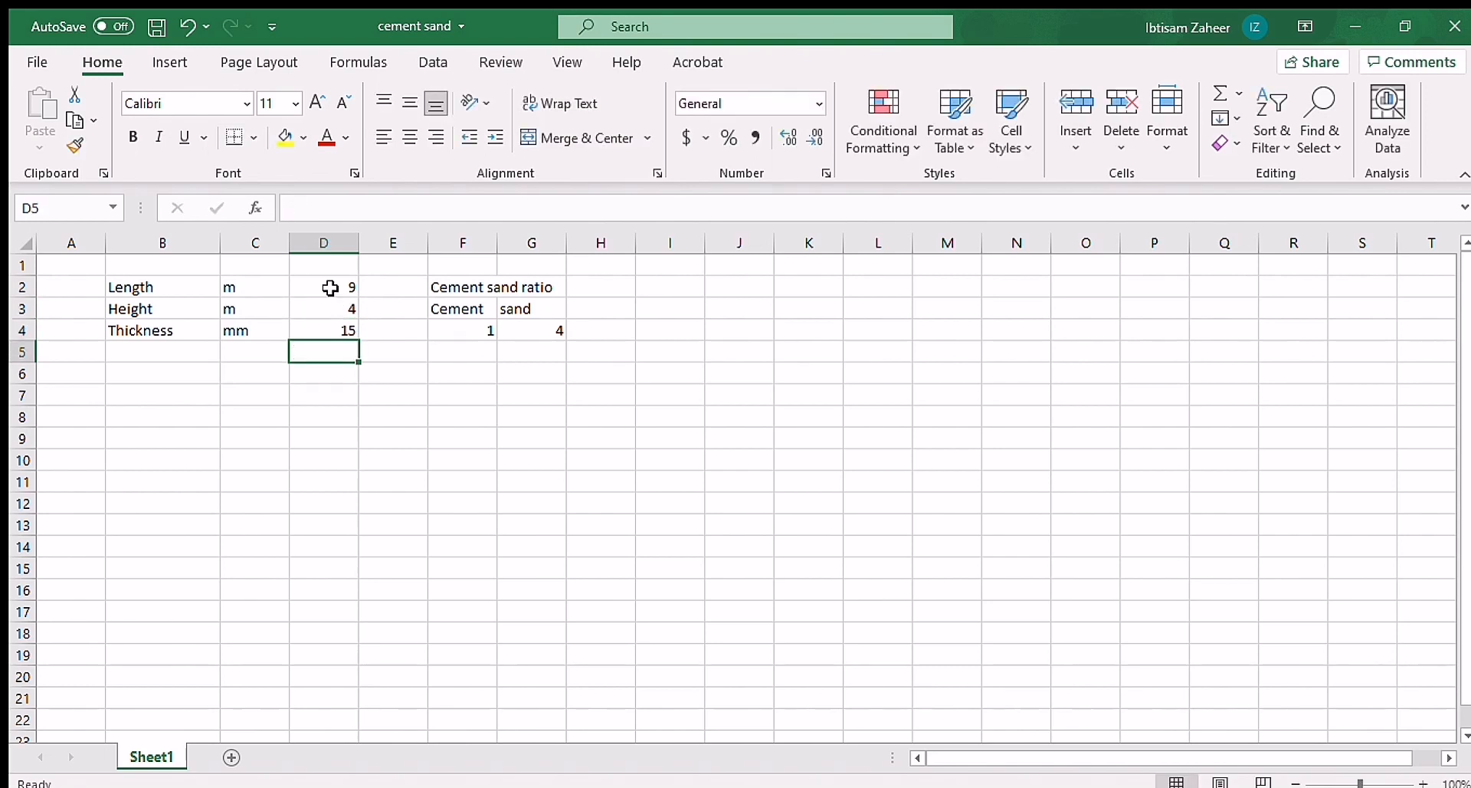
Step: Add a "Wet volume" label in B6 with the unit m3 in C6
left_click(163, 370)
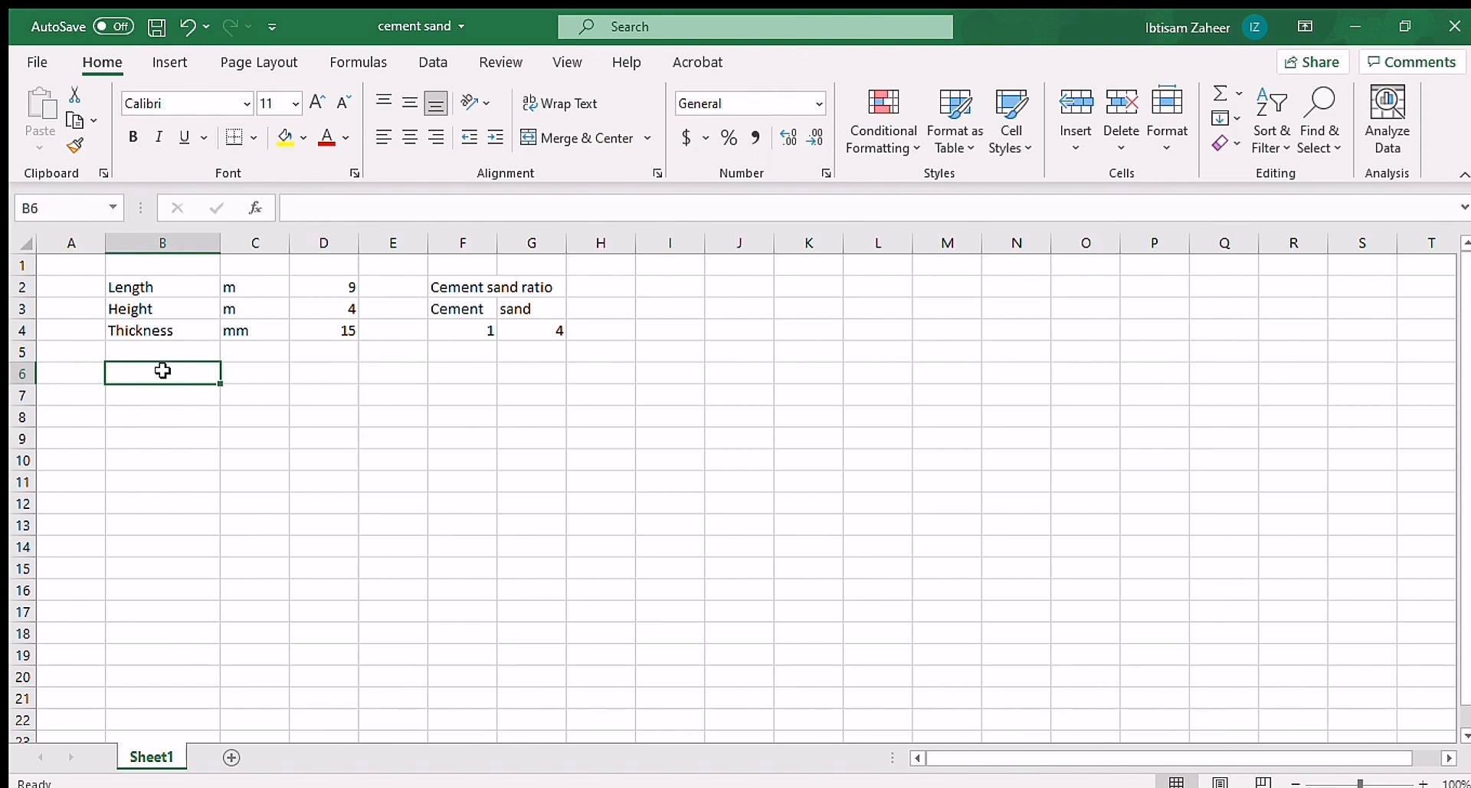
type("Wet vol")
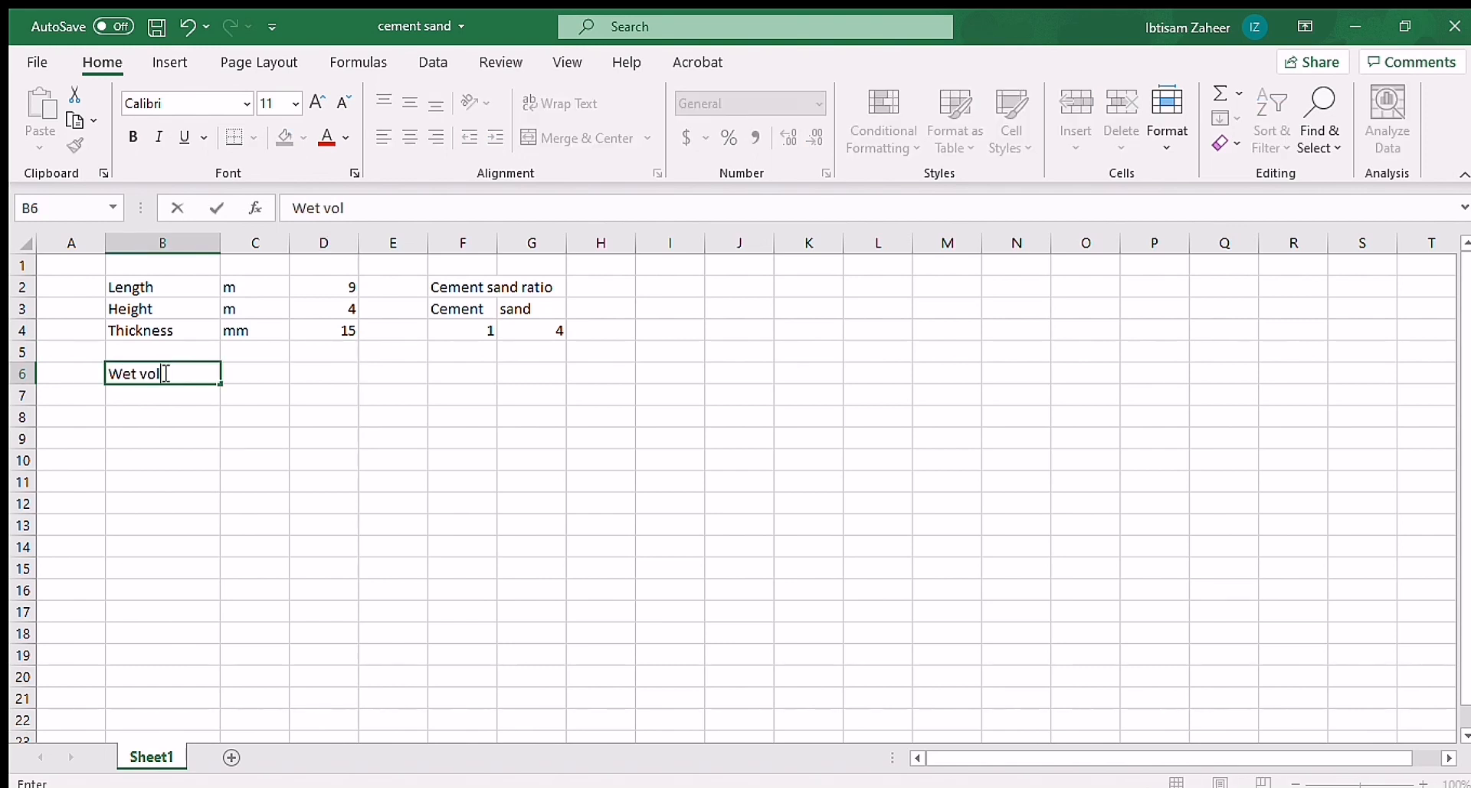
type("ume")
left_click(269, 377)
type("m3")
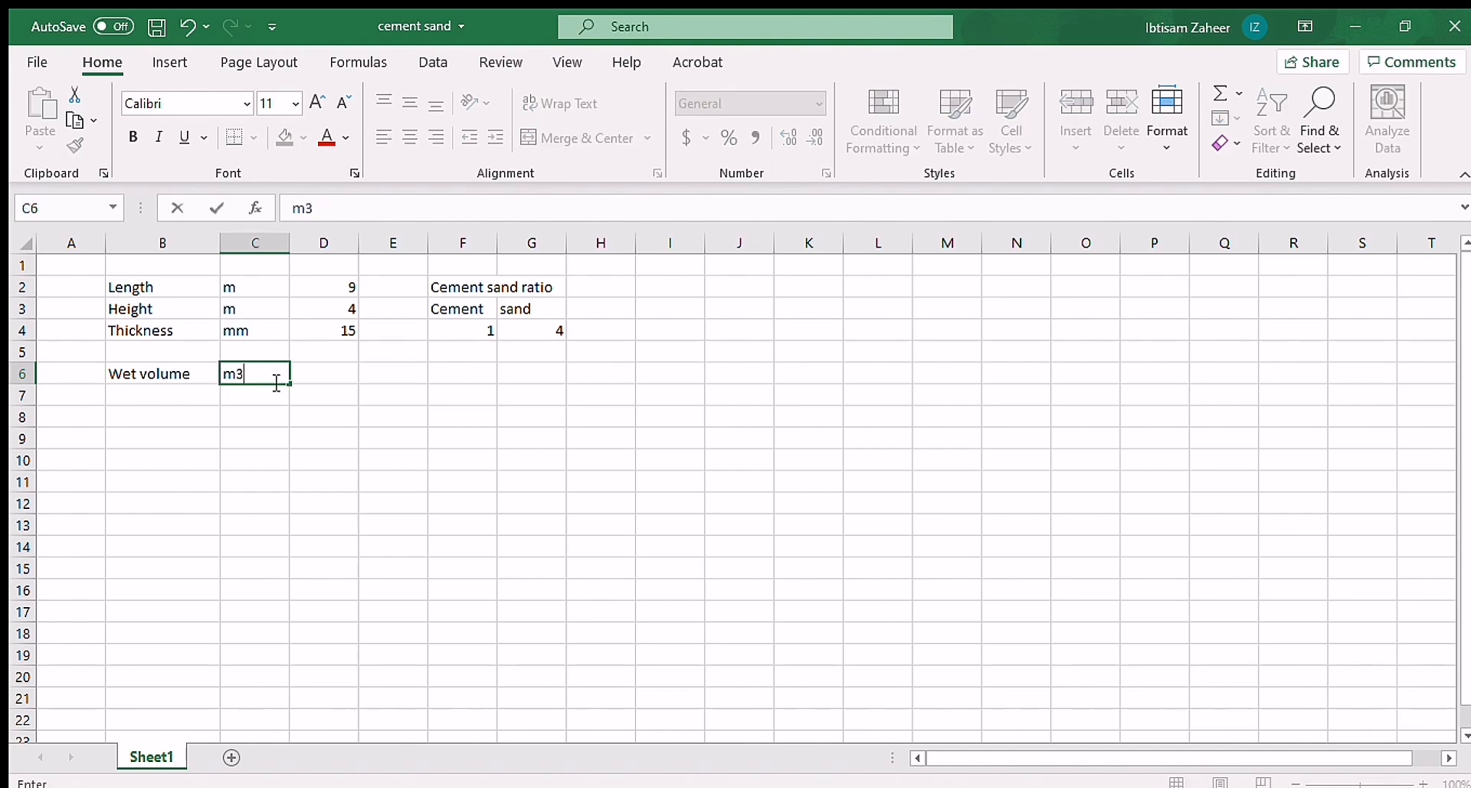
Step: Calculate the wet volume in D6 with the formula =D2*D3*(D4/1000)
left_click(339, 373)
type("=")
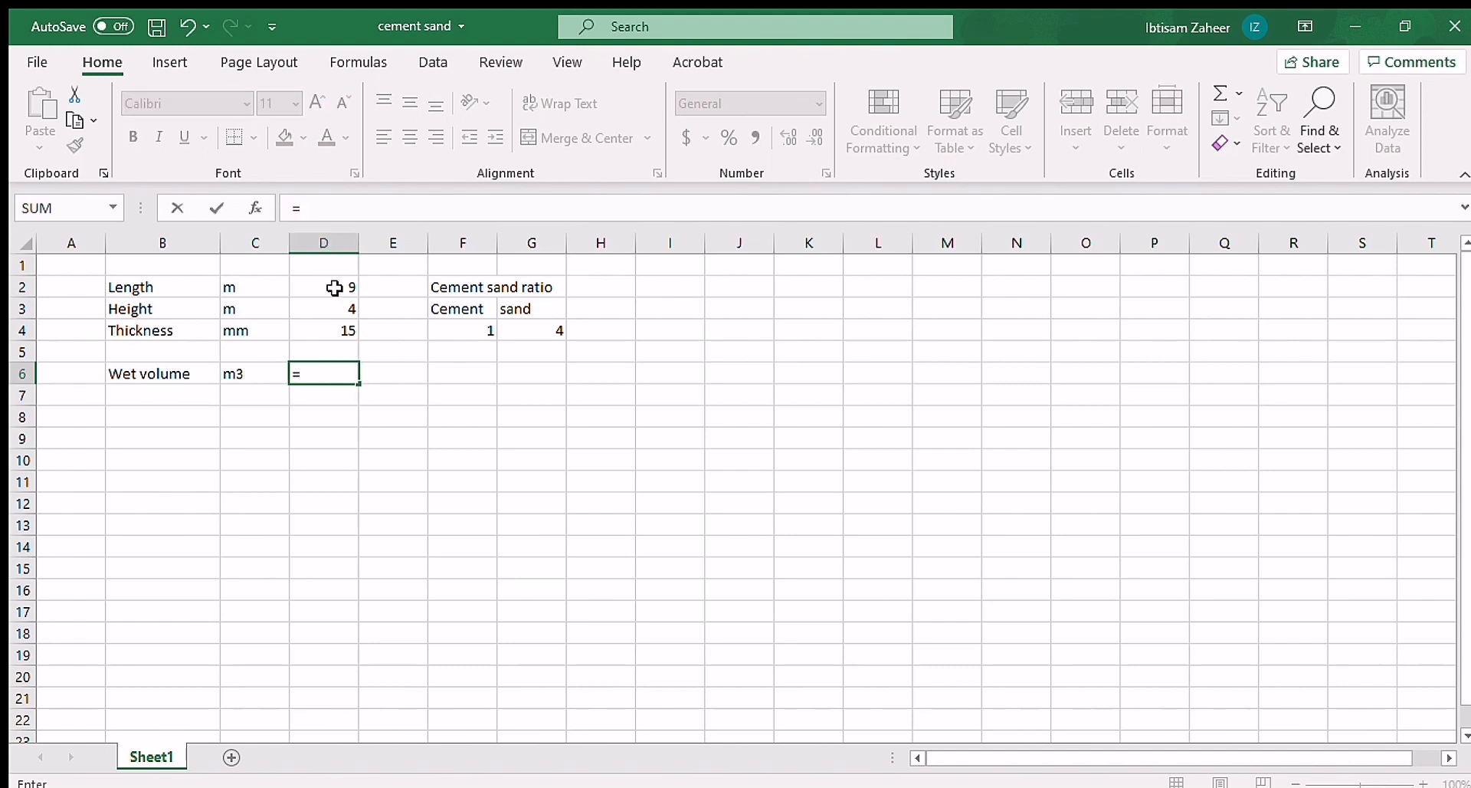
left_click(334, 287)
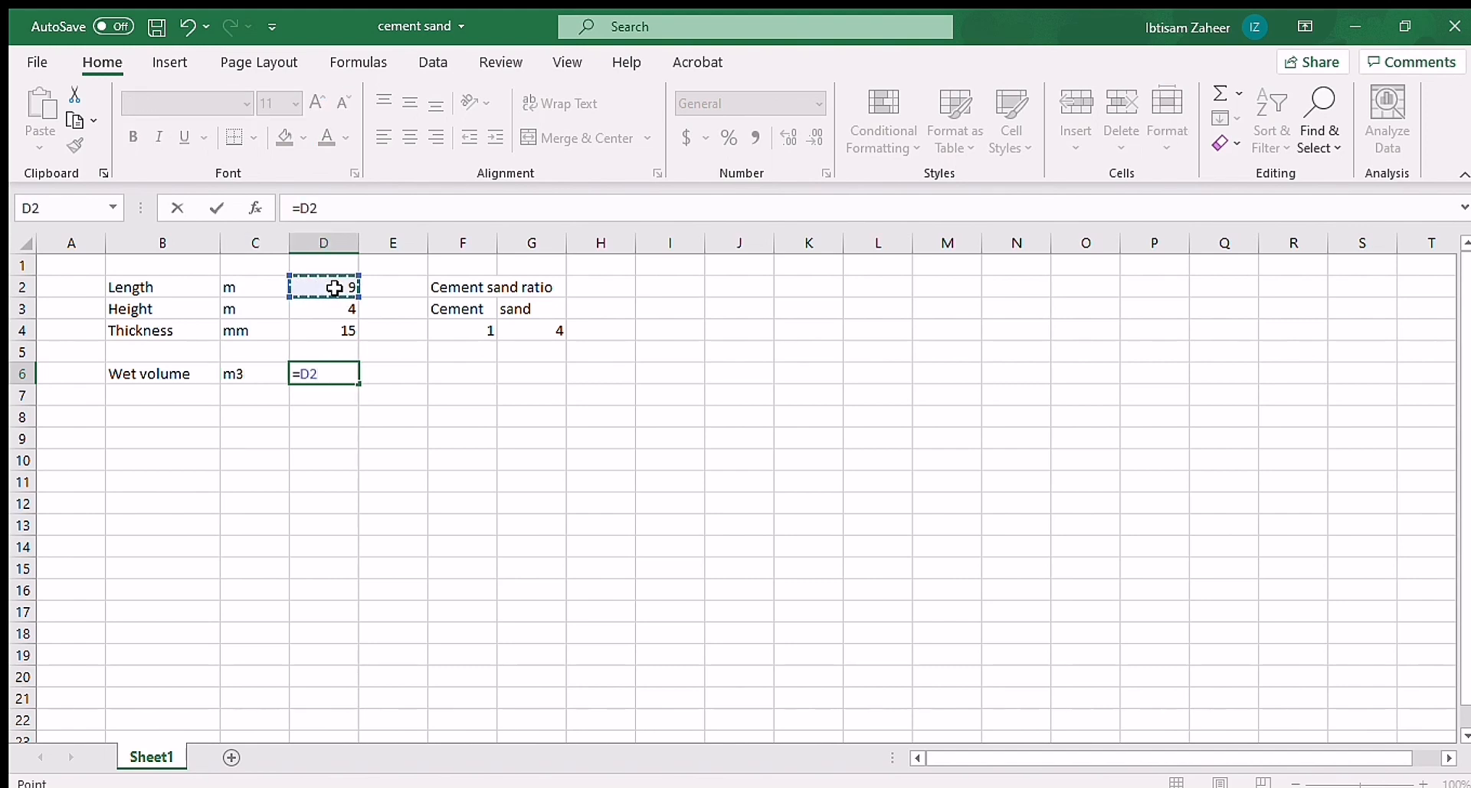
type("*")
left_click(339, 312)
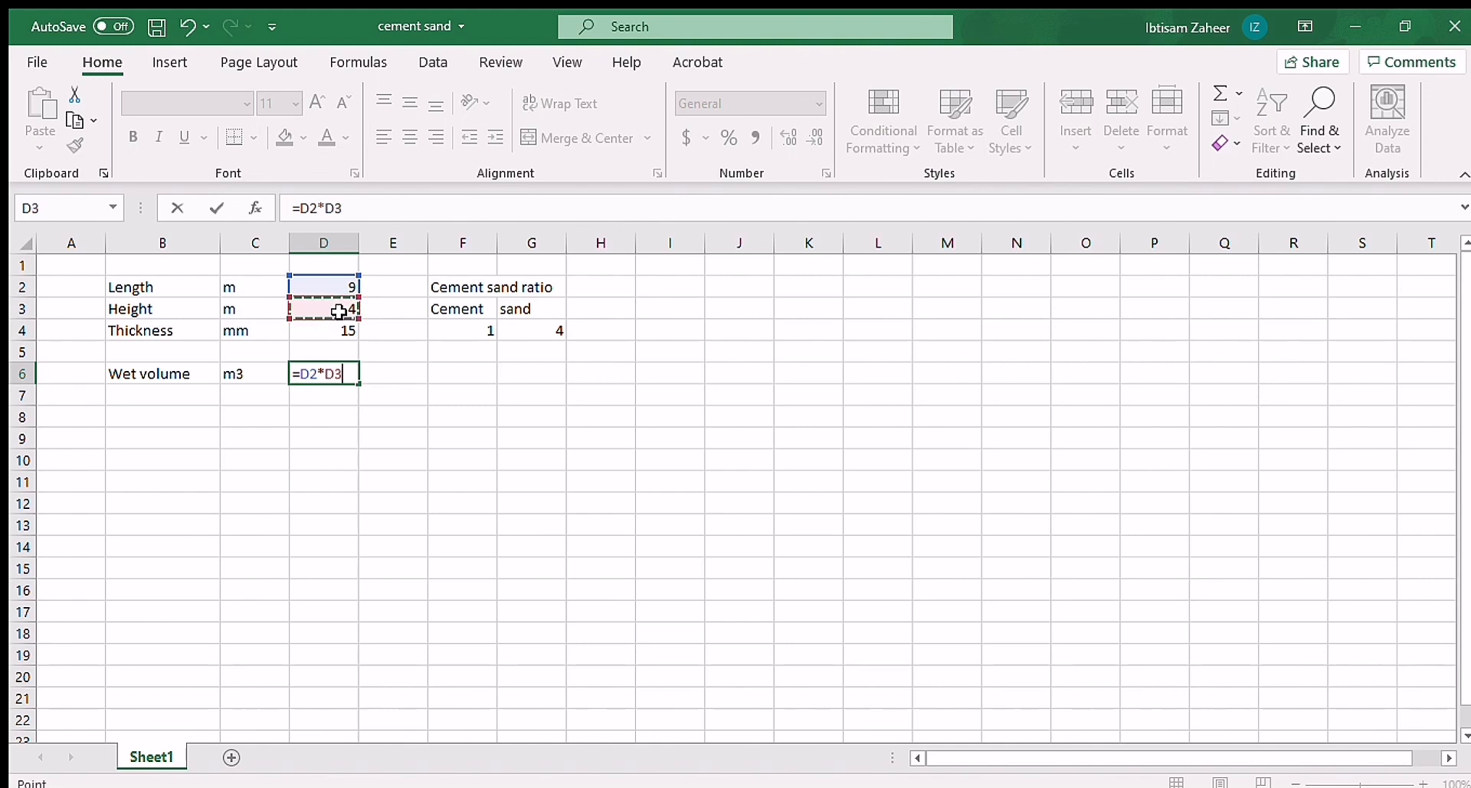
type("*(")
left_click(347, 331)
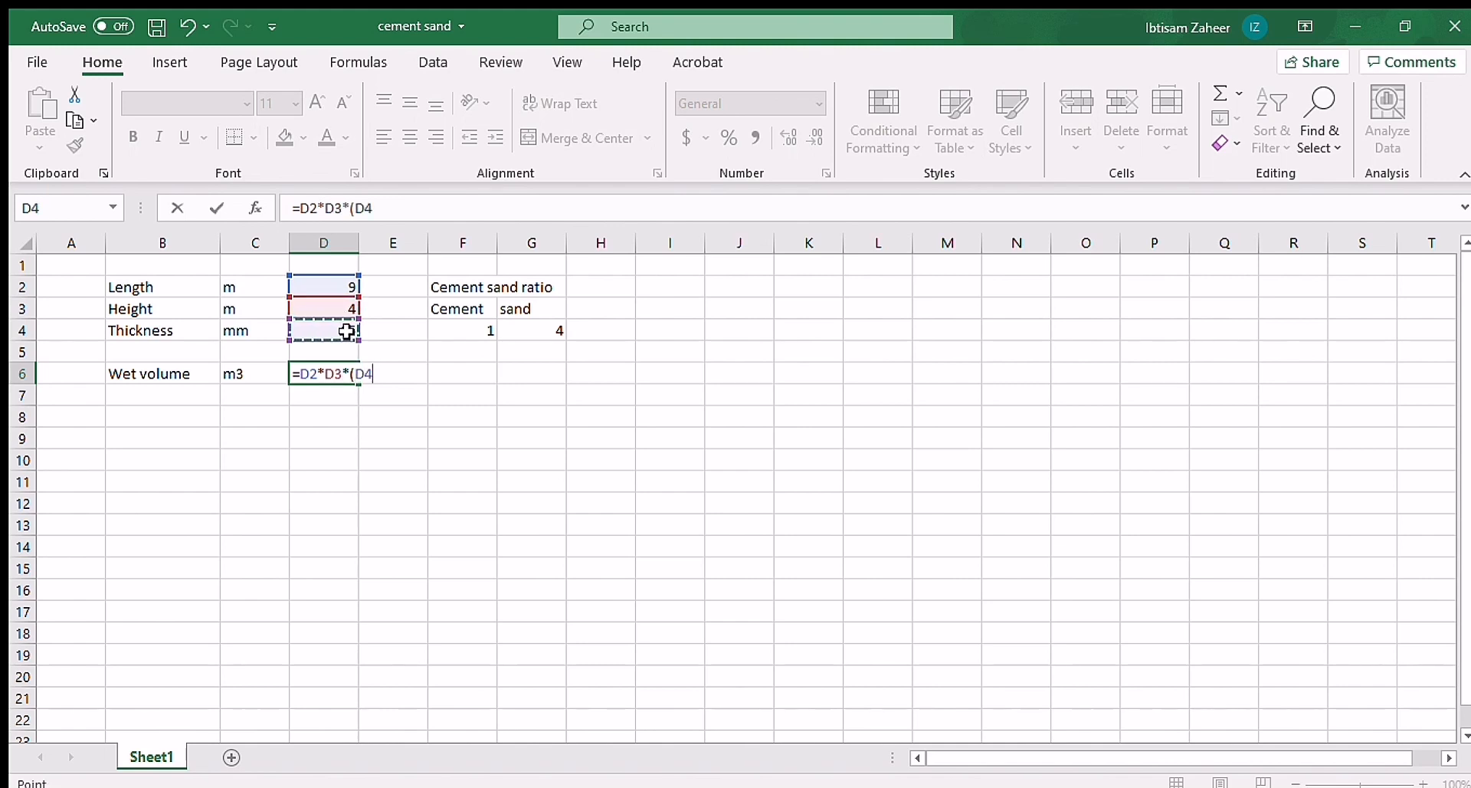
type("/1000)")
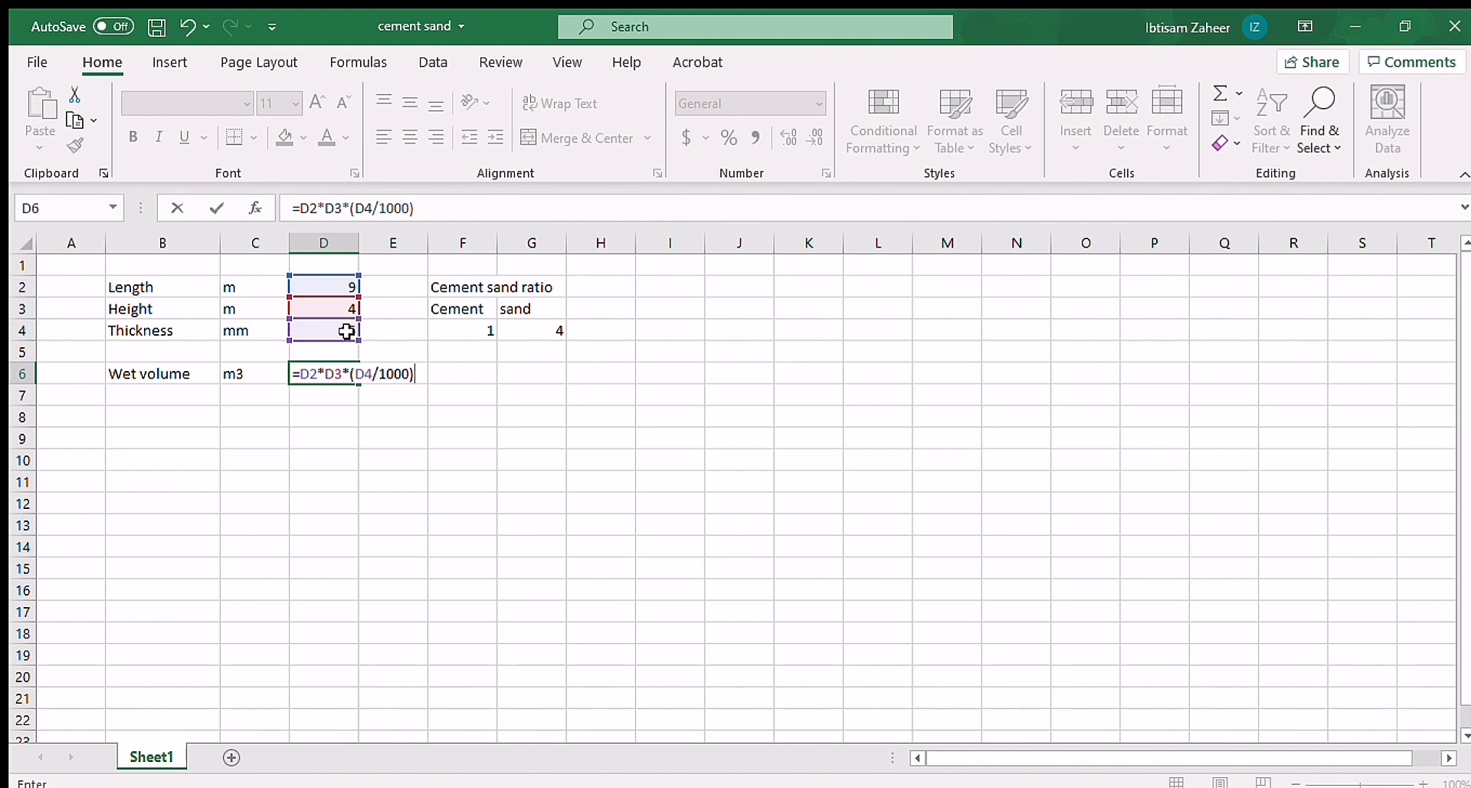
key("Return")
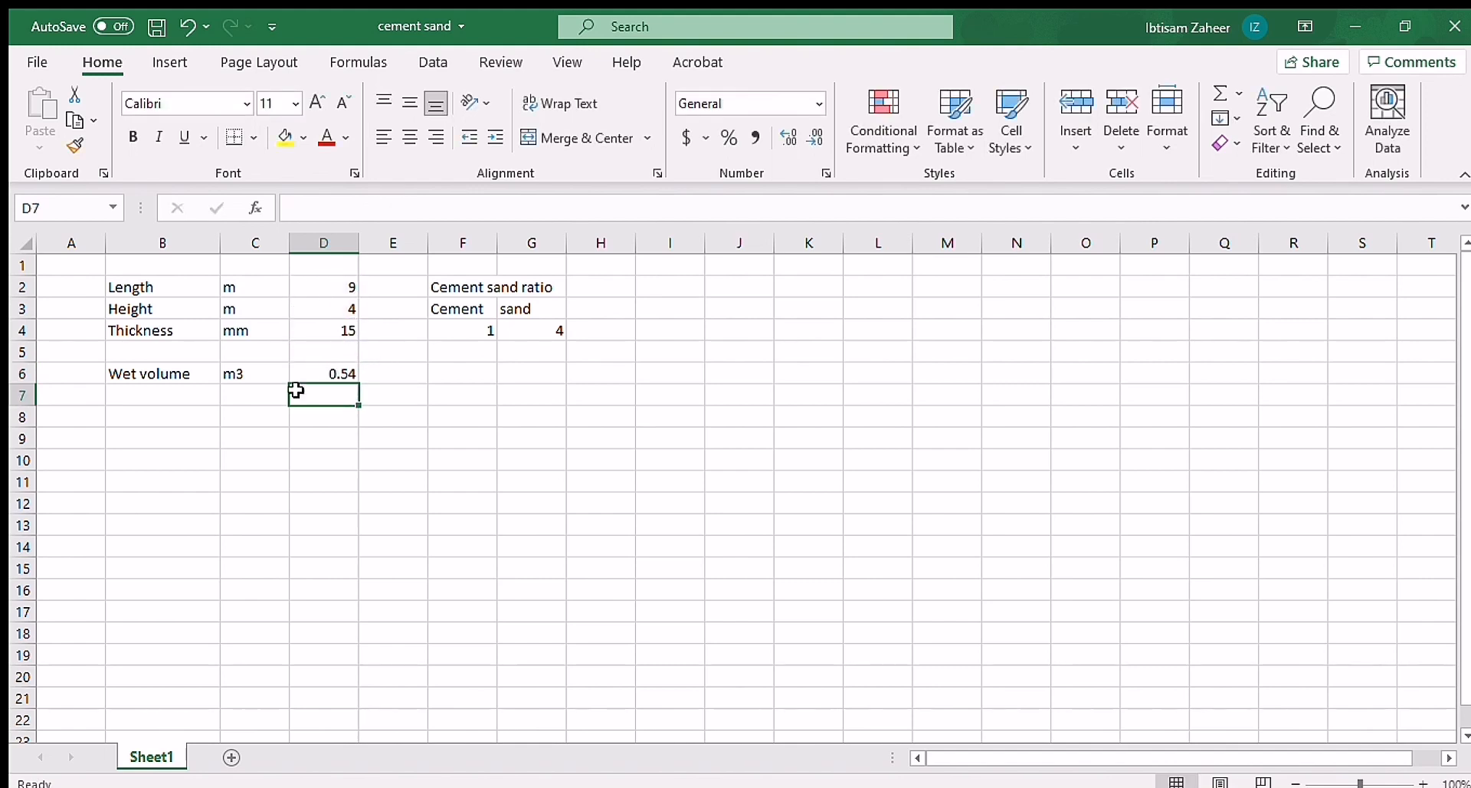
Step: Add the label "Wet volume 30 percent extra" in cell B7
left_click(164, 398)
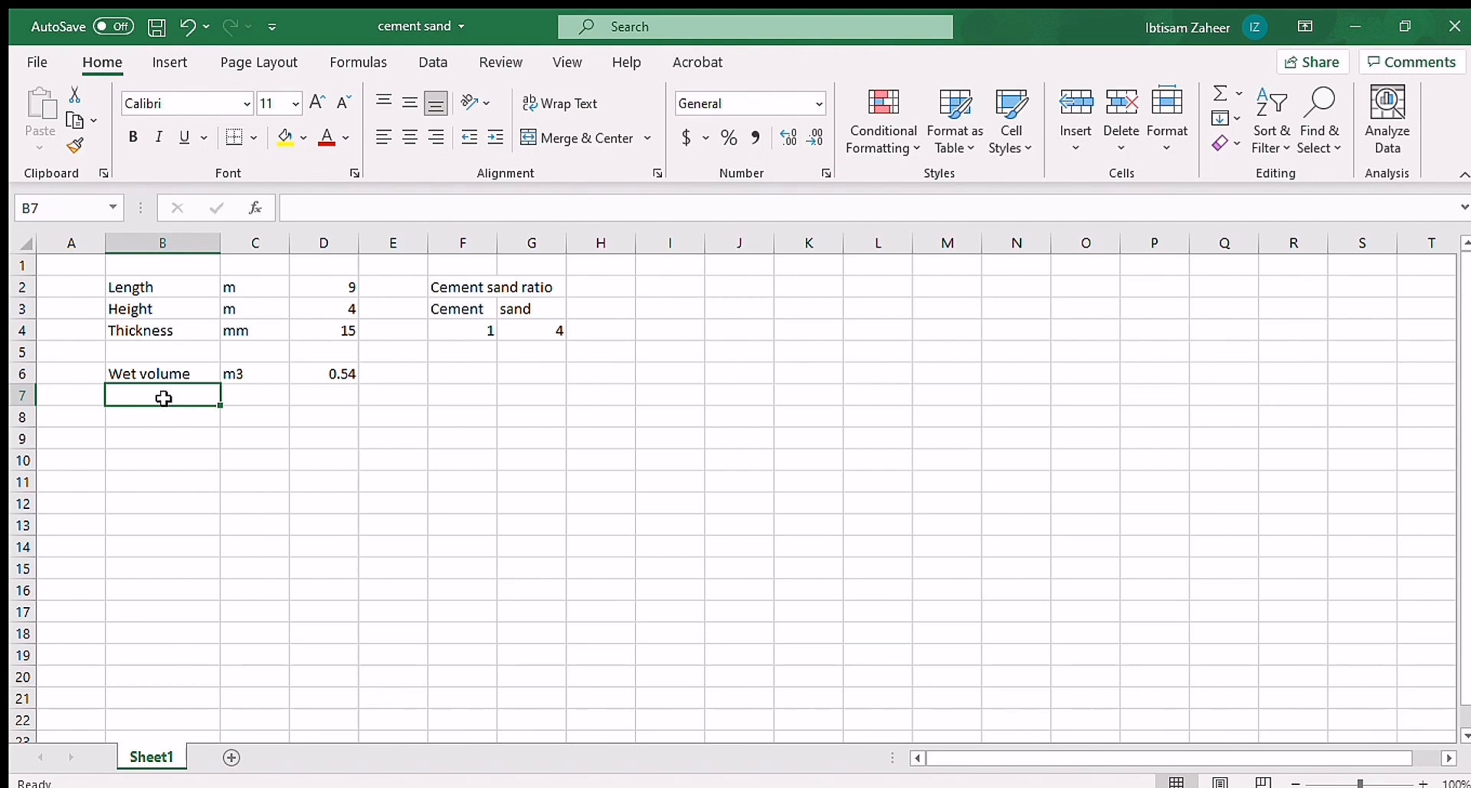
type("Wet volume")
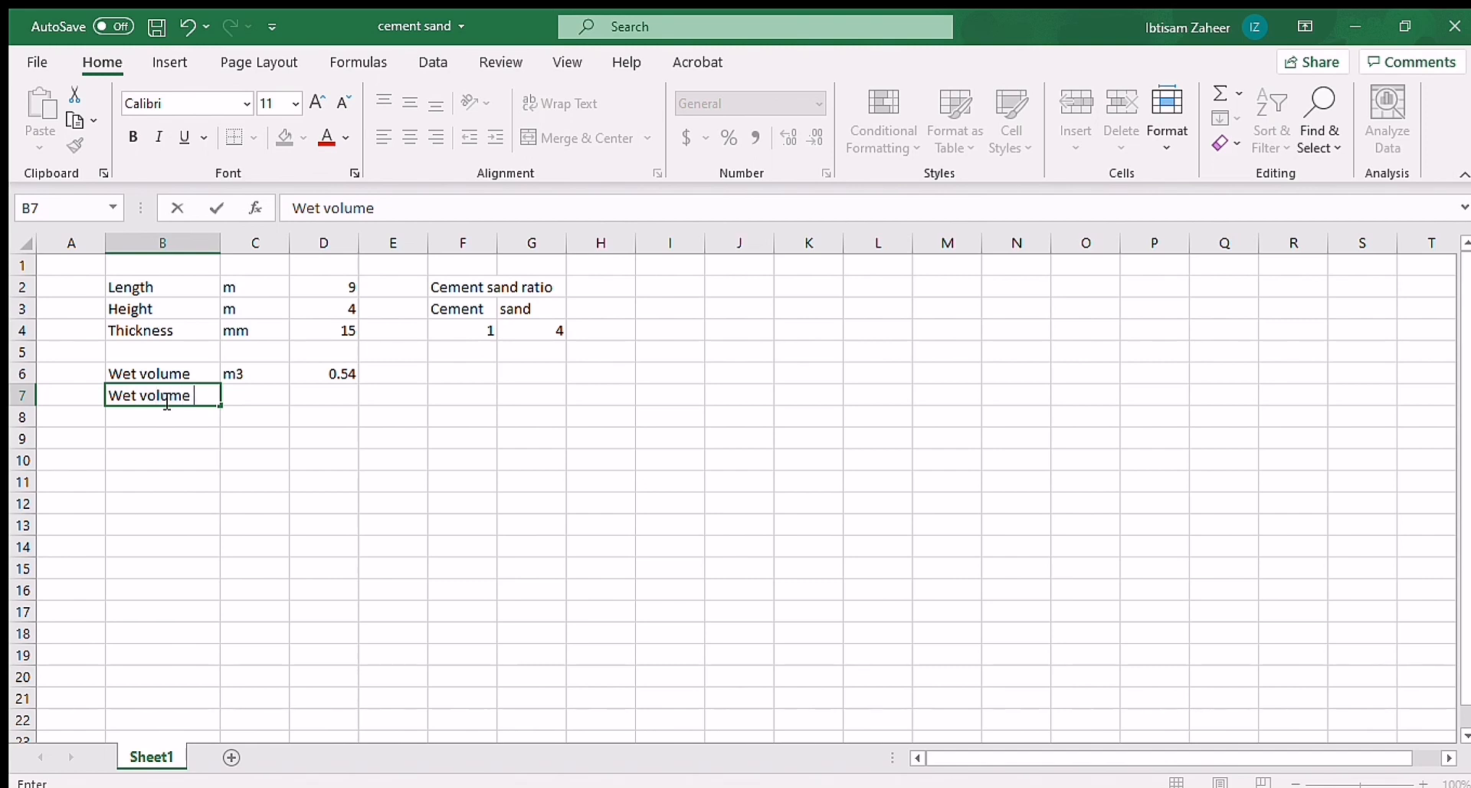
type(" 30 percent")
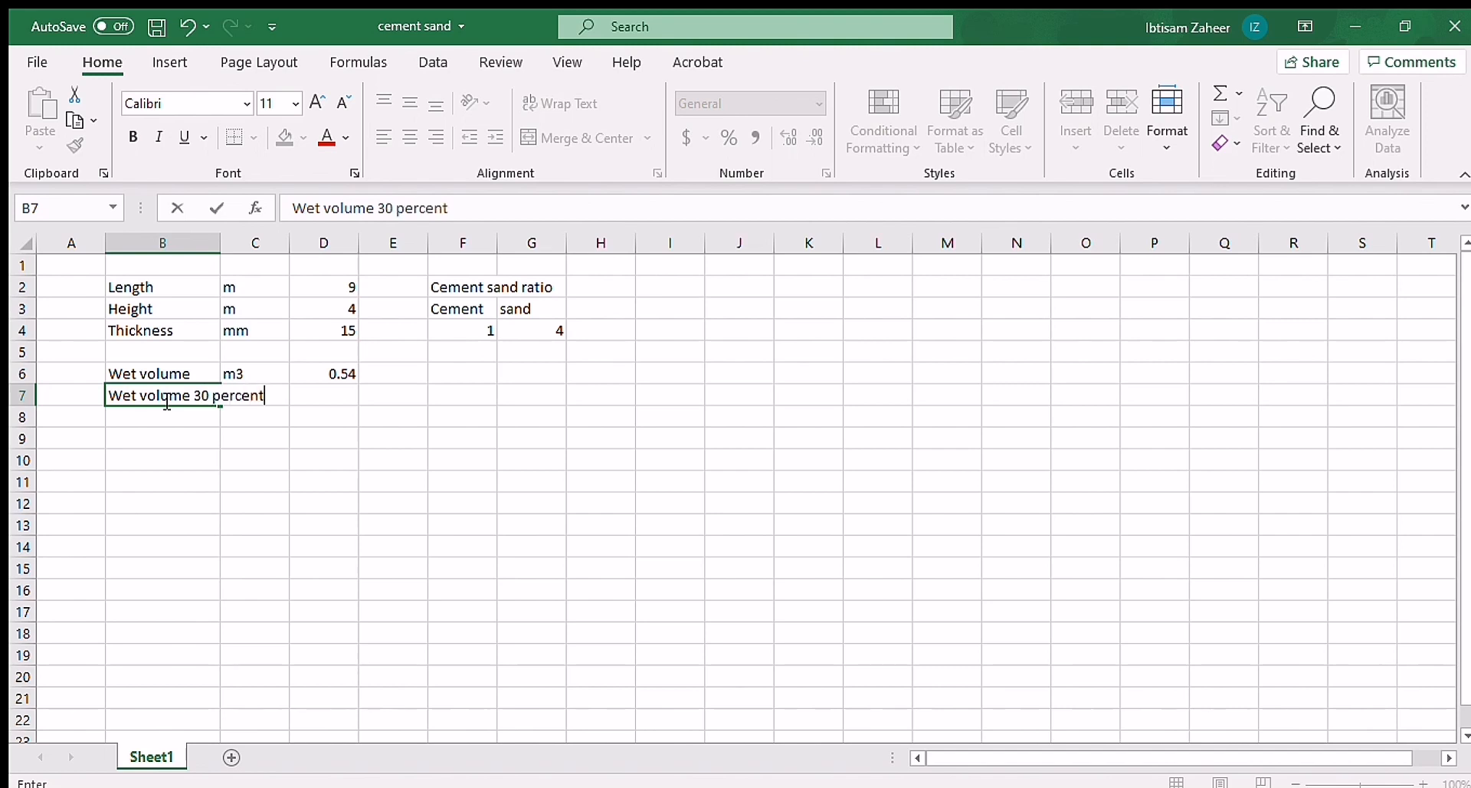
type(" extra")
left_click(216, 460)
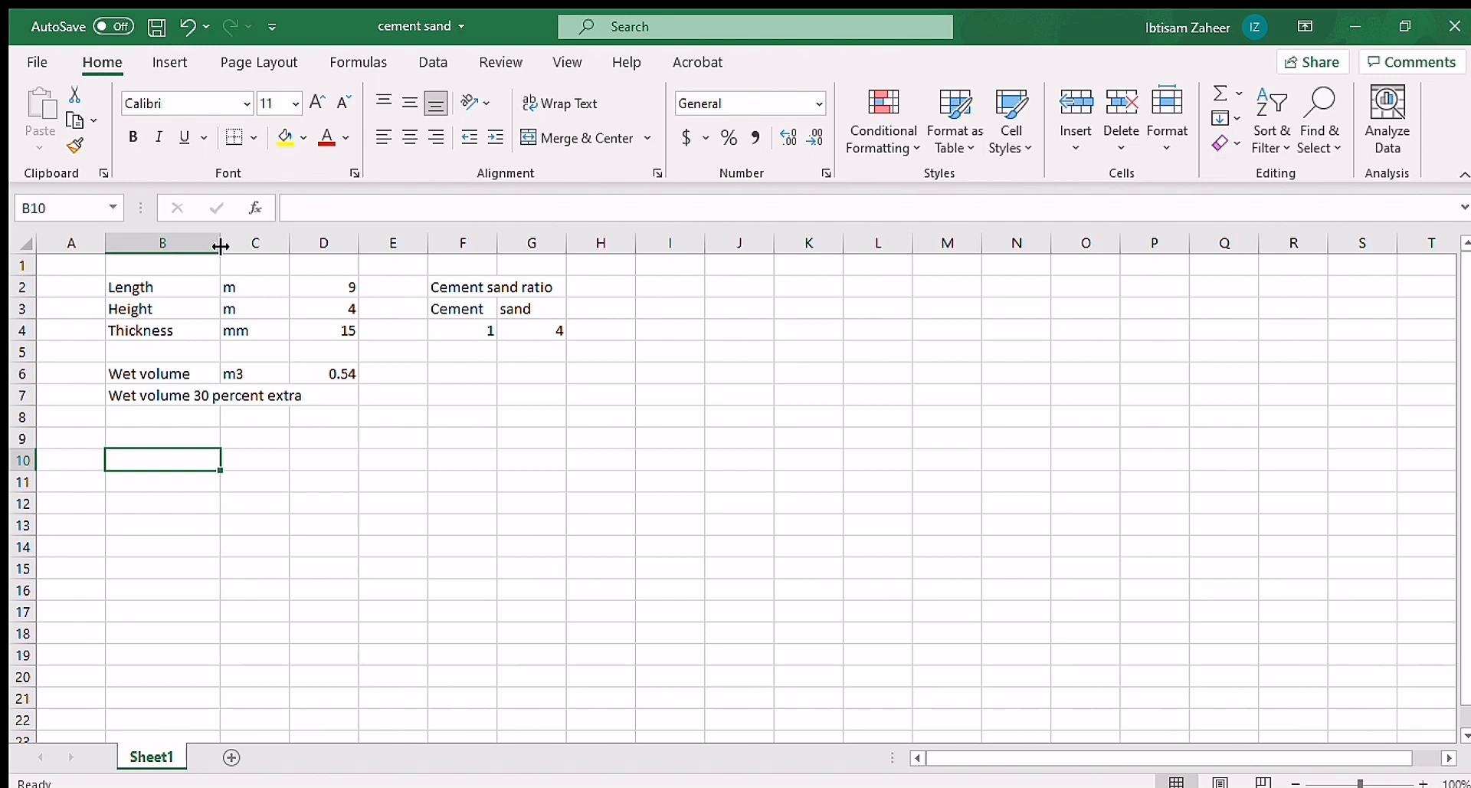
Step: Widen column B, make row 7 taller and wrap the text of the label in B7
left_click_drag(221, 246, 282, 246)
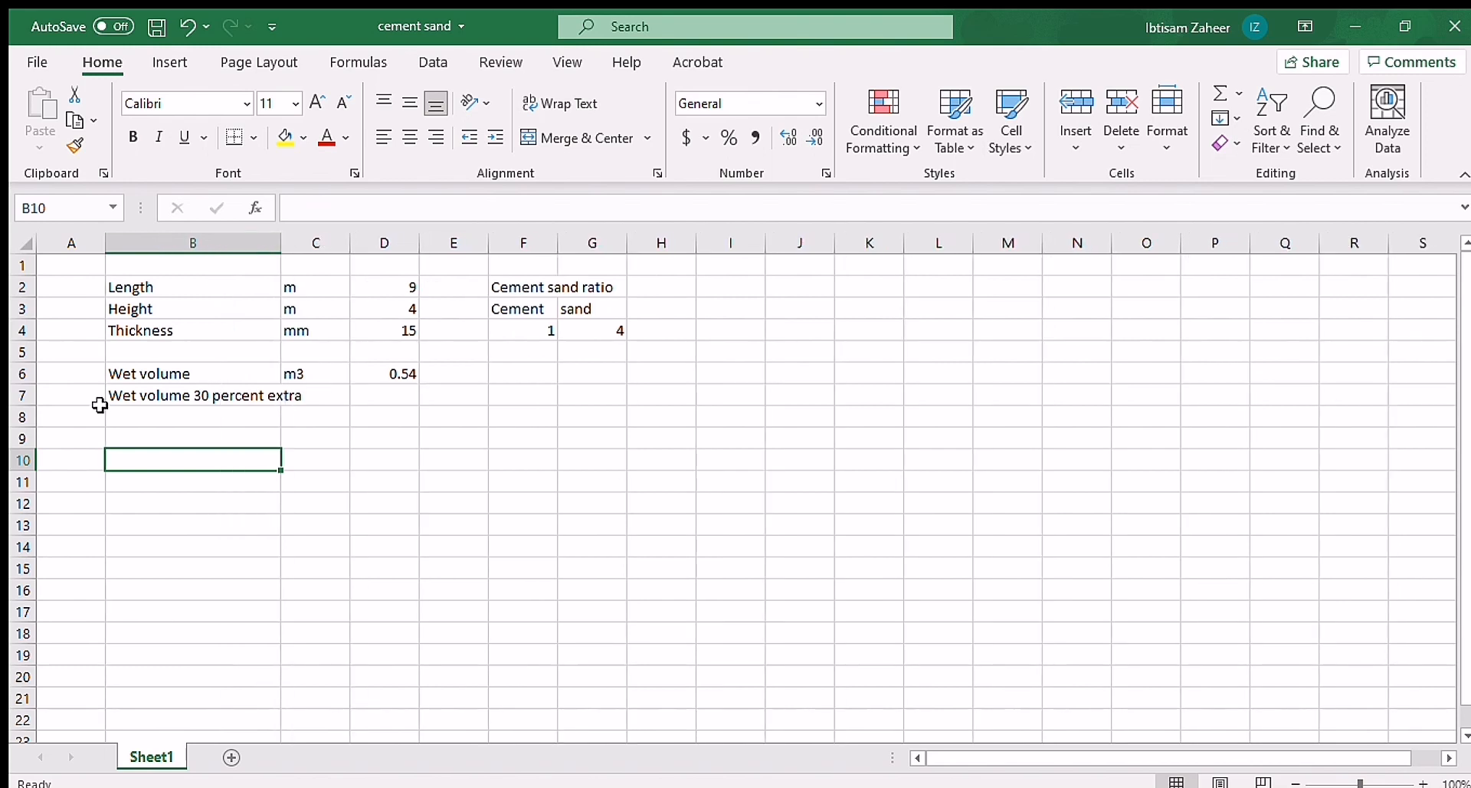
left_click_drag(23, 406, 26, 431)
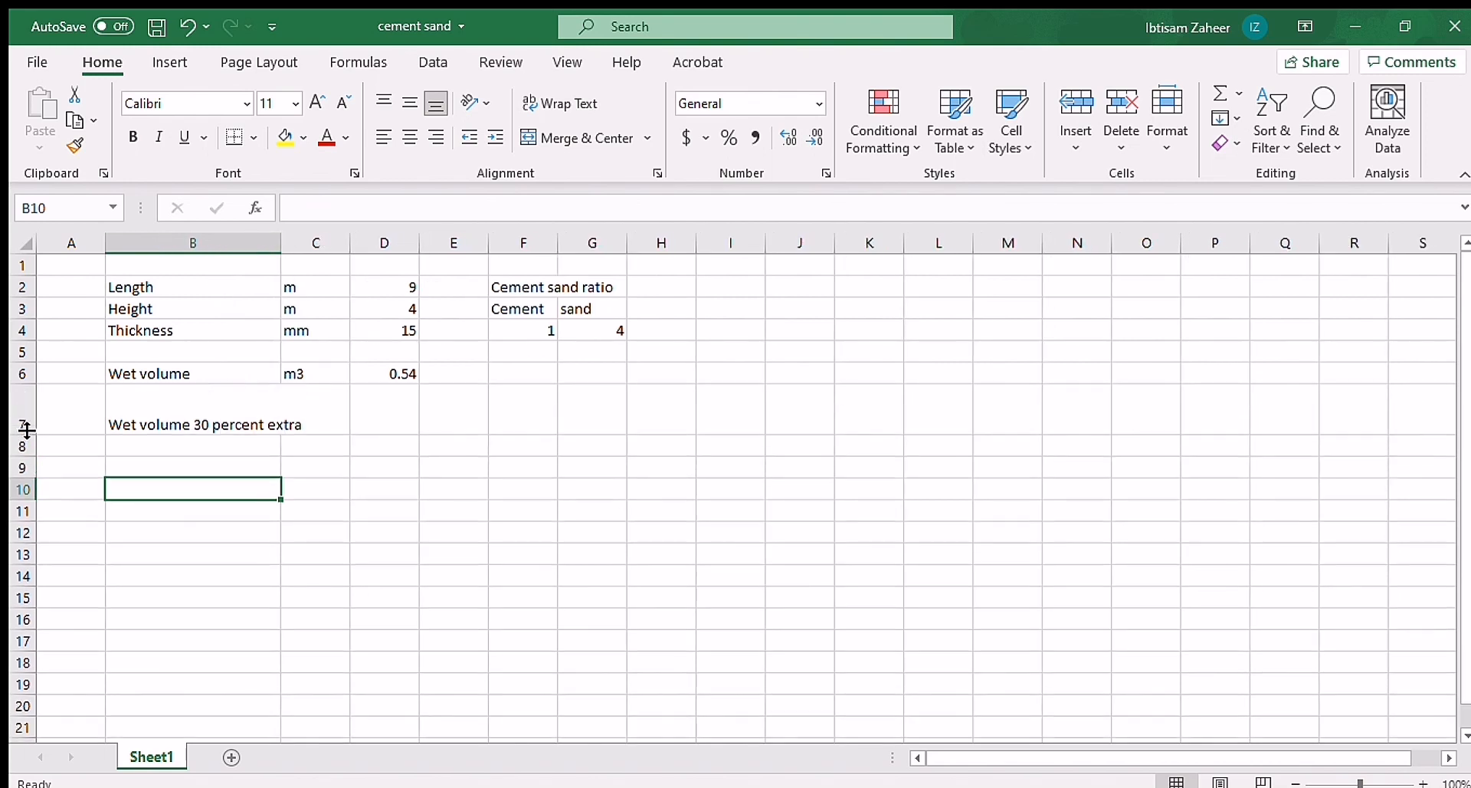
left_click(159, 402)
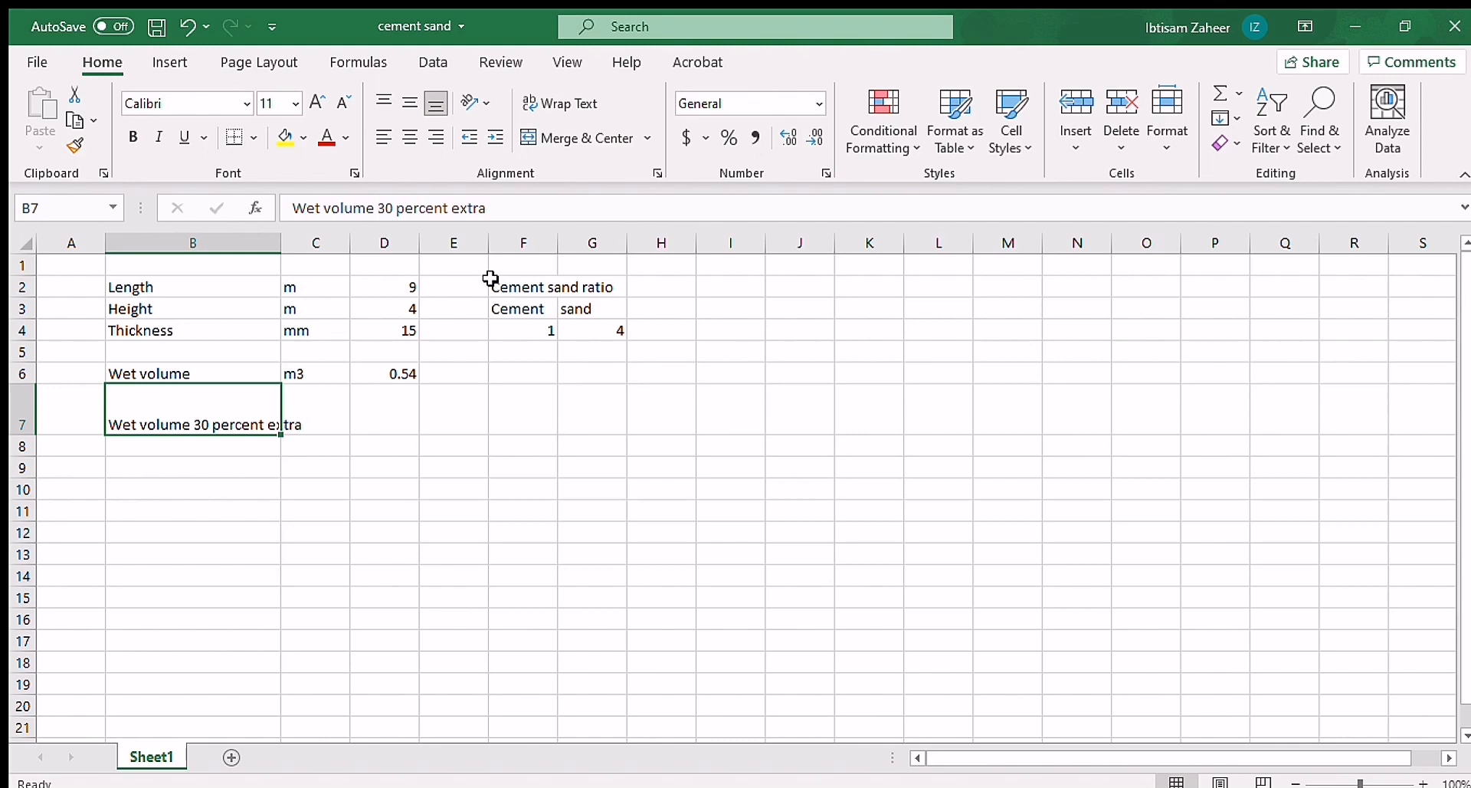
left_click(563, 101)
left_click(186, 452)
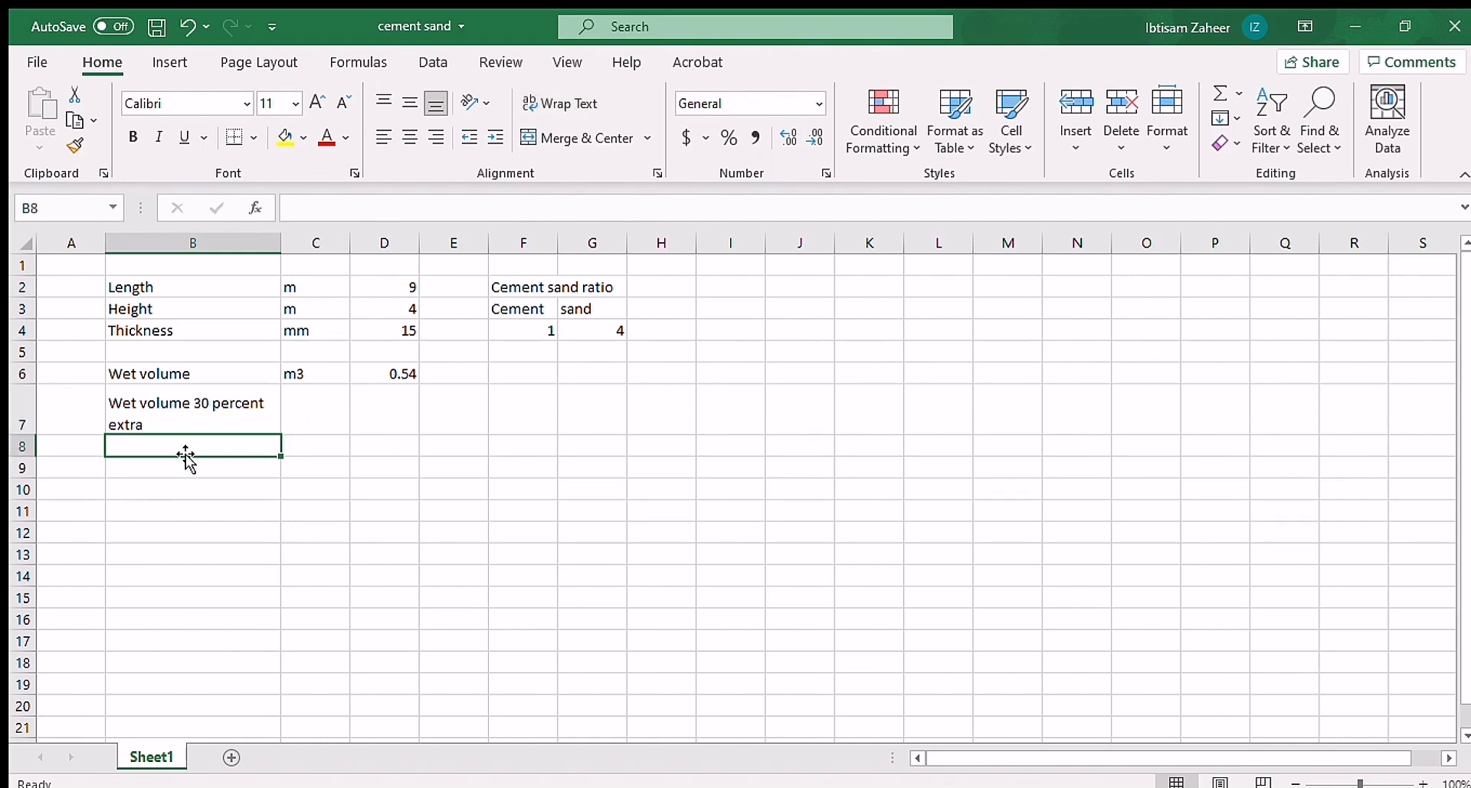
Step: Enter the unit m3 in C7 and calculate the increased wet volume in D7 with the formula =D6*1.3
left_click(319, 420)
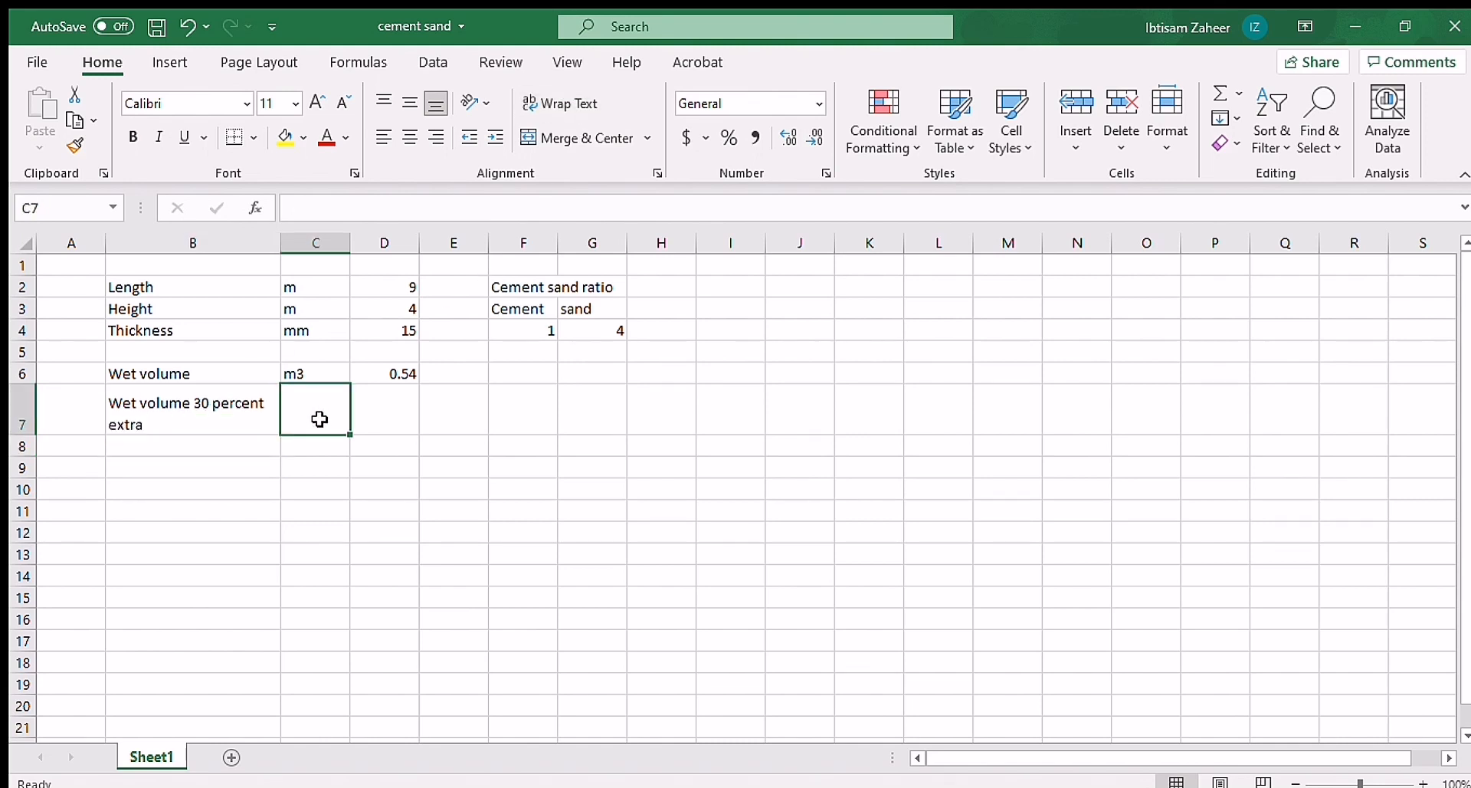
type("m3")
key("Tab")
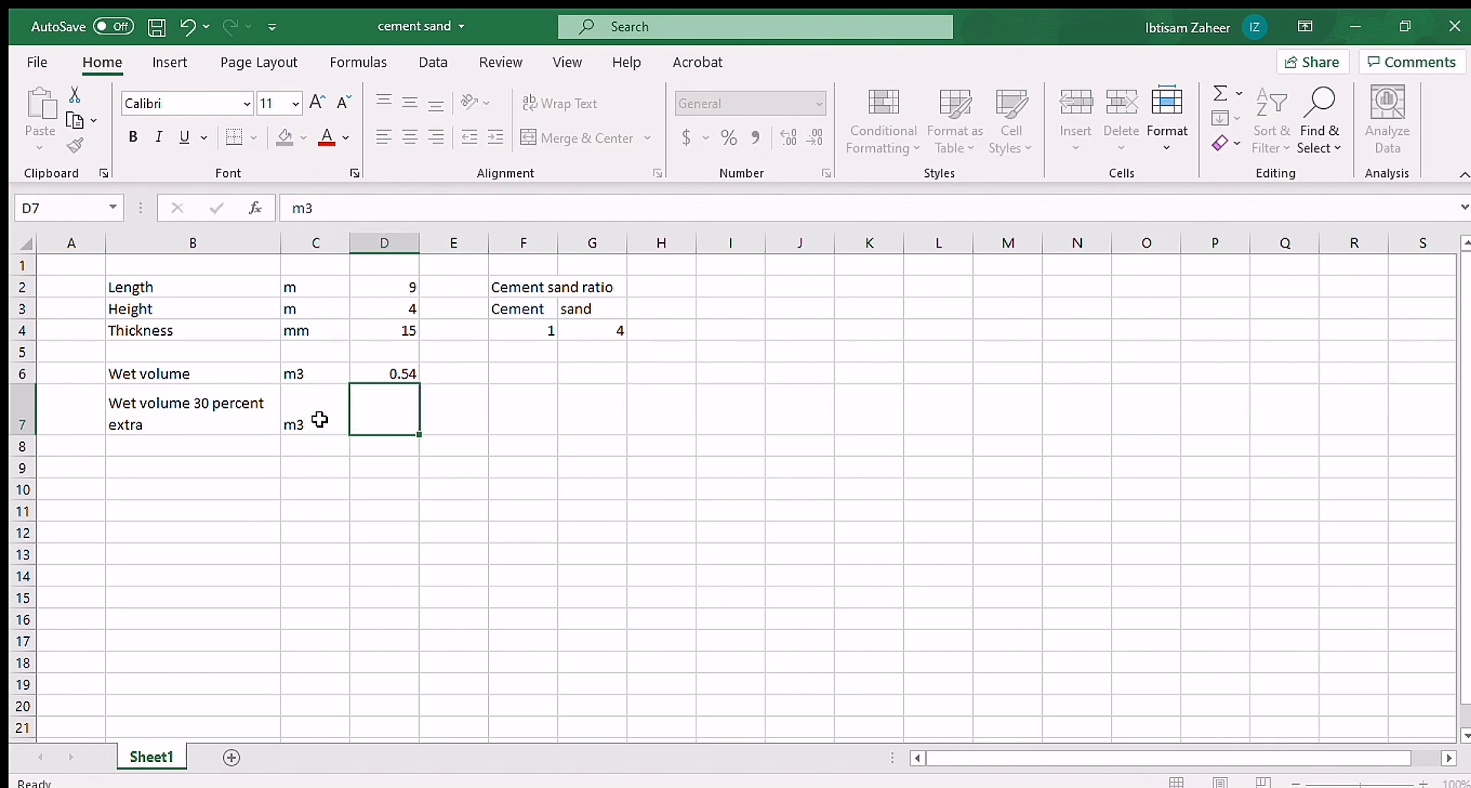
type("=")
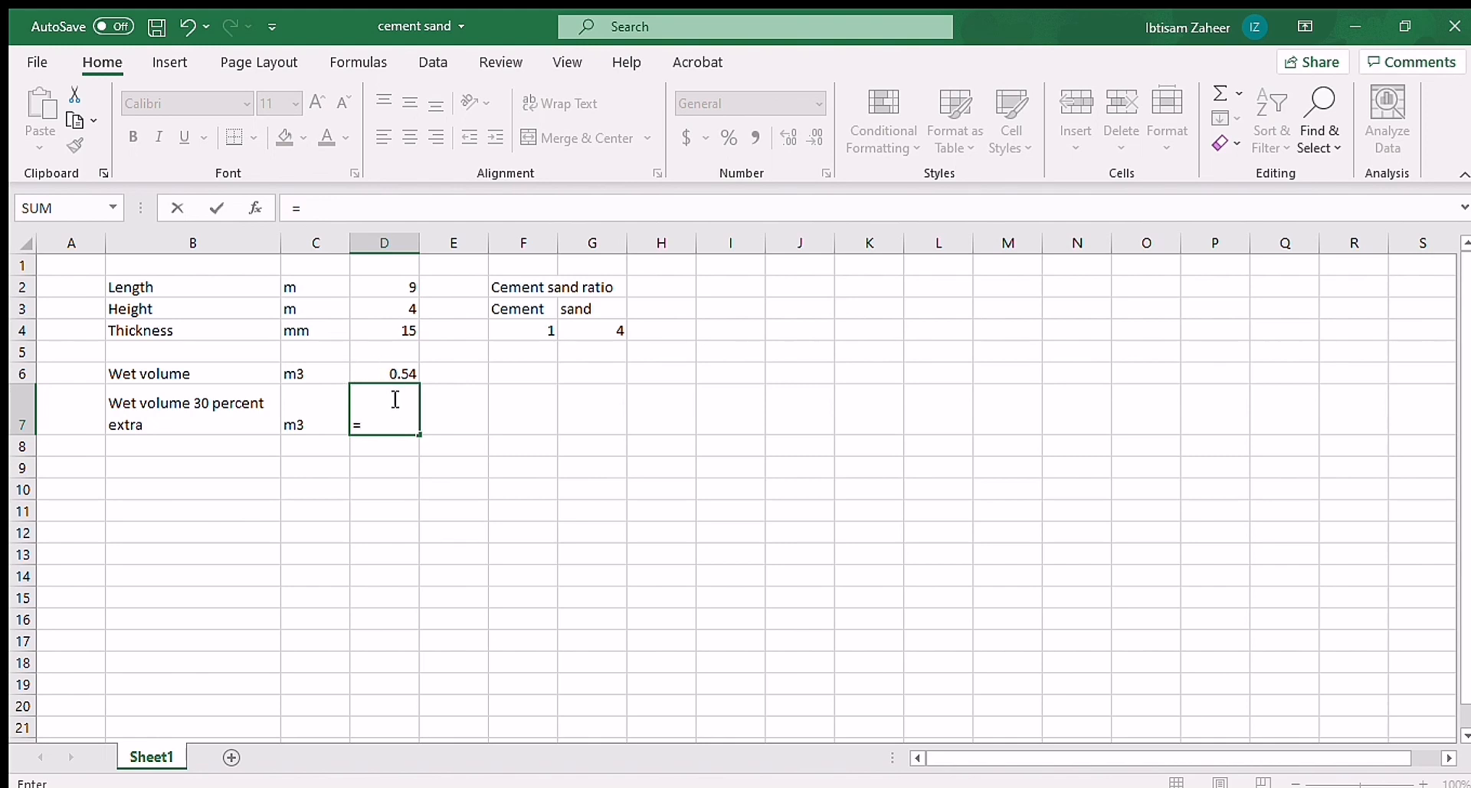
left_click(391, 371)
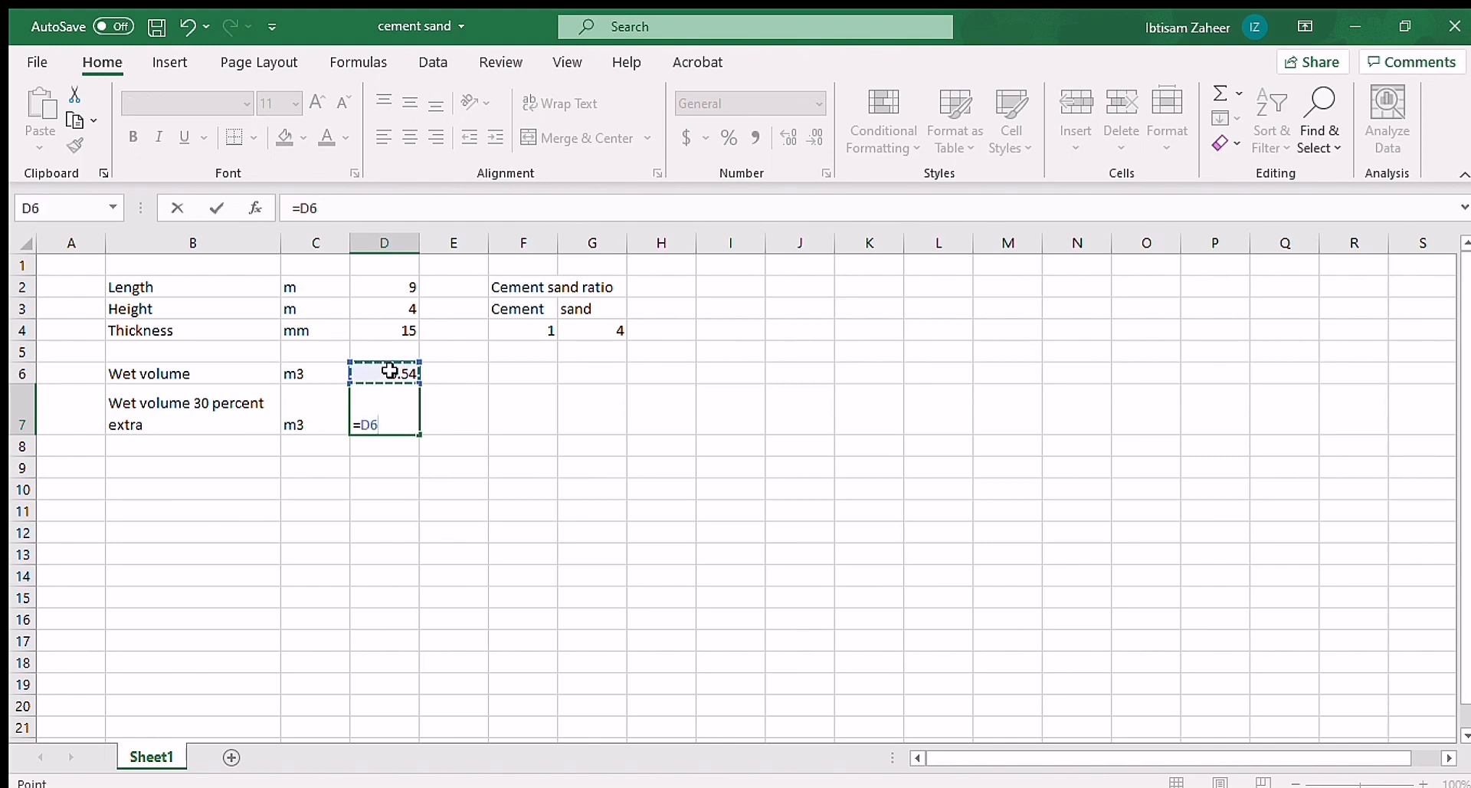
type("*1.3")
key("Return")
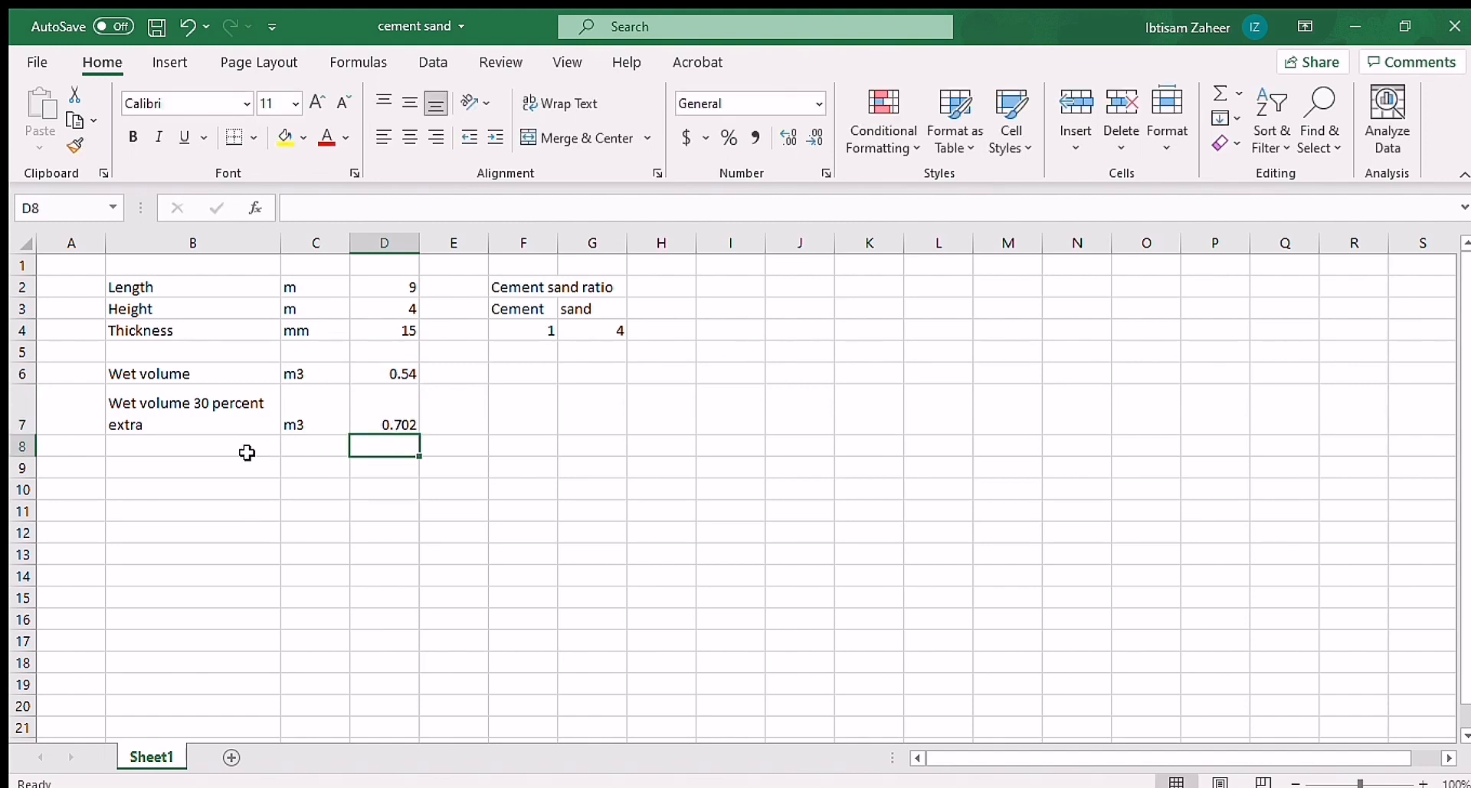
Step: Add the label "Dry volume (25 % extra)" in B8 with the unit m3 in C8
left_click(244, 445)
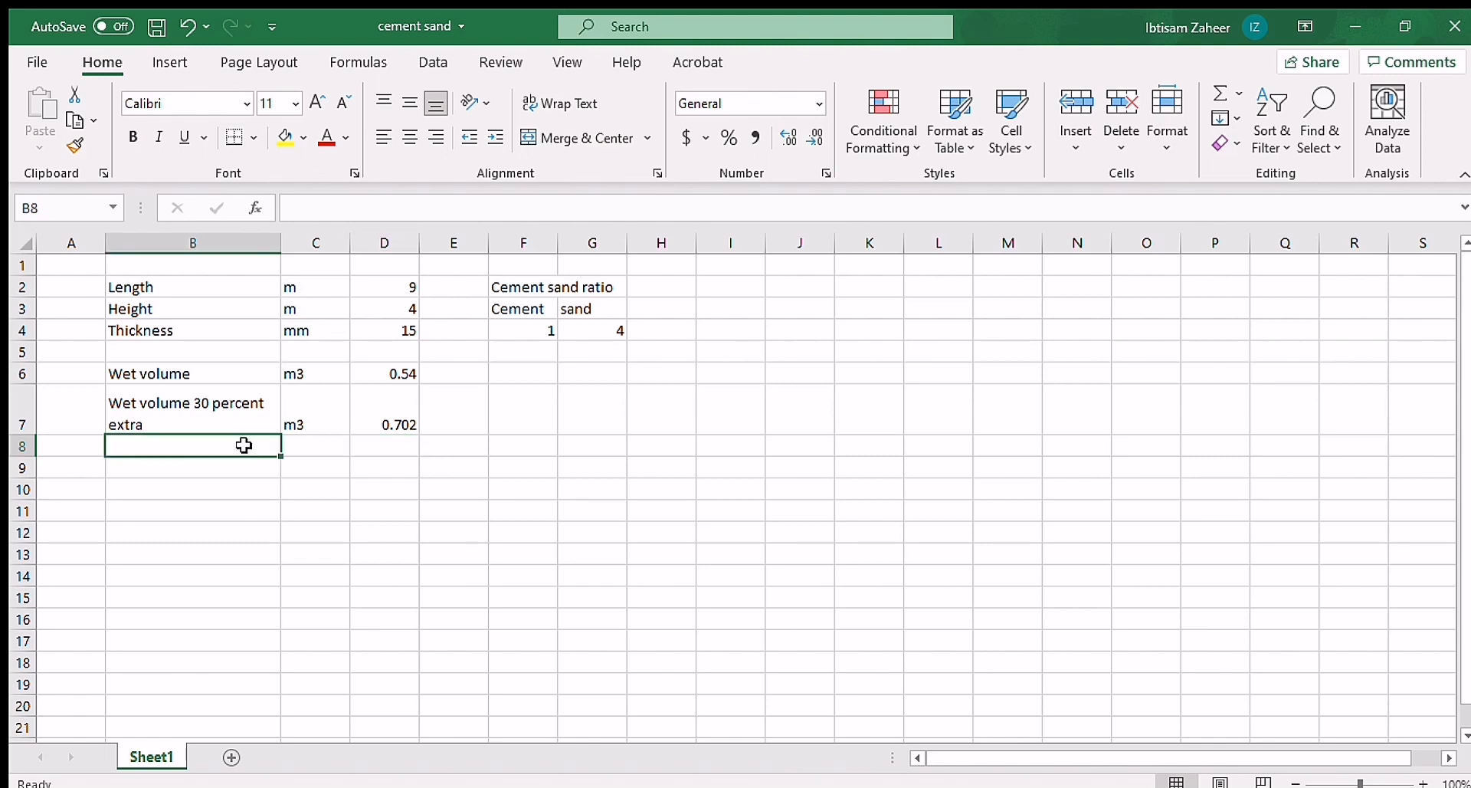
type("D")
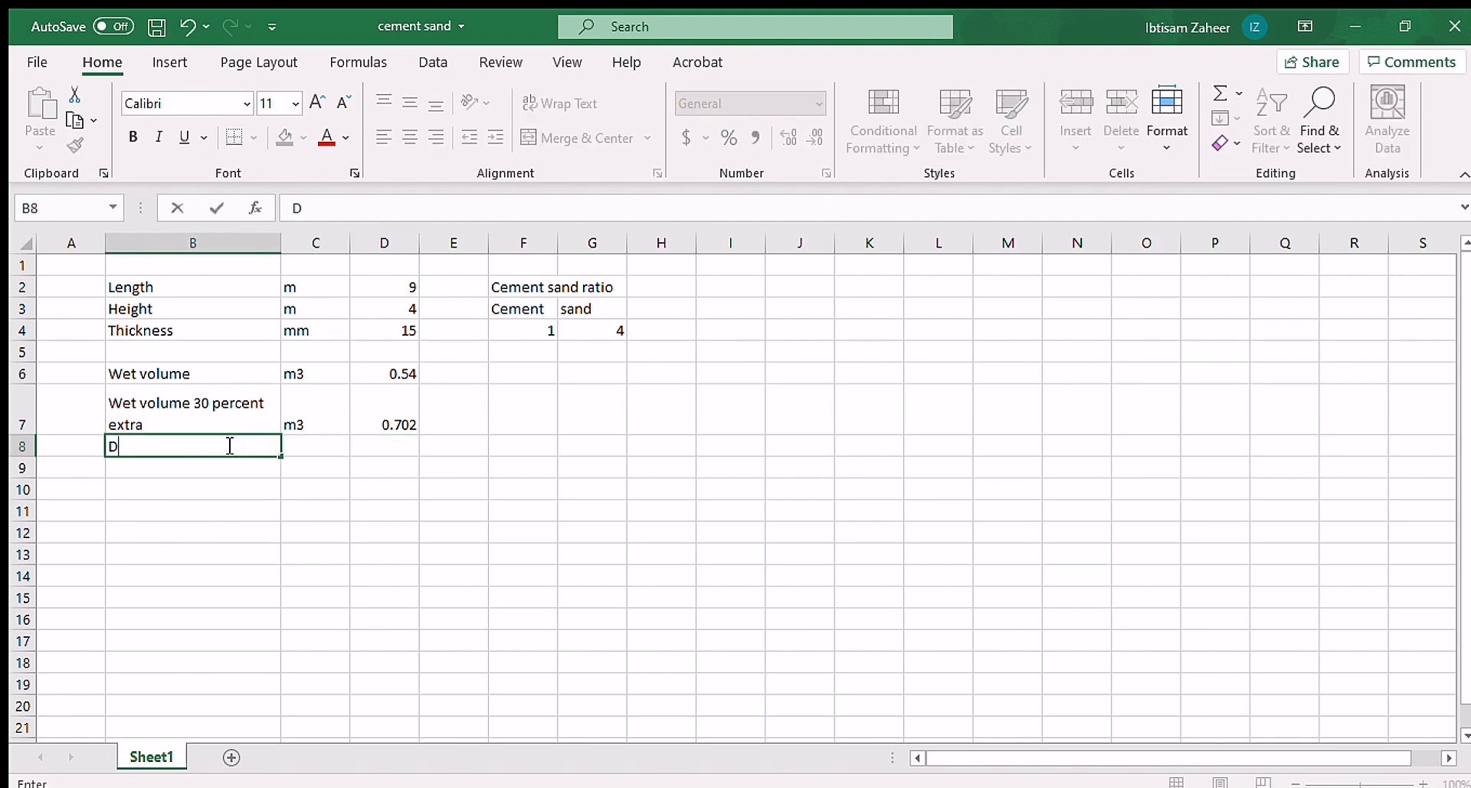
type("ry volume")
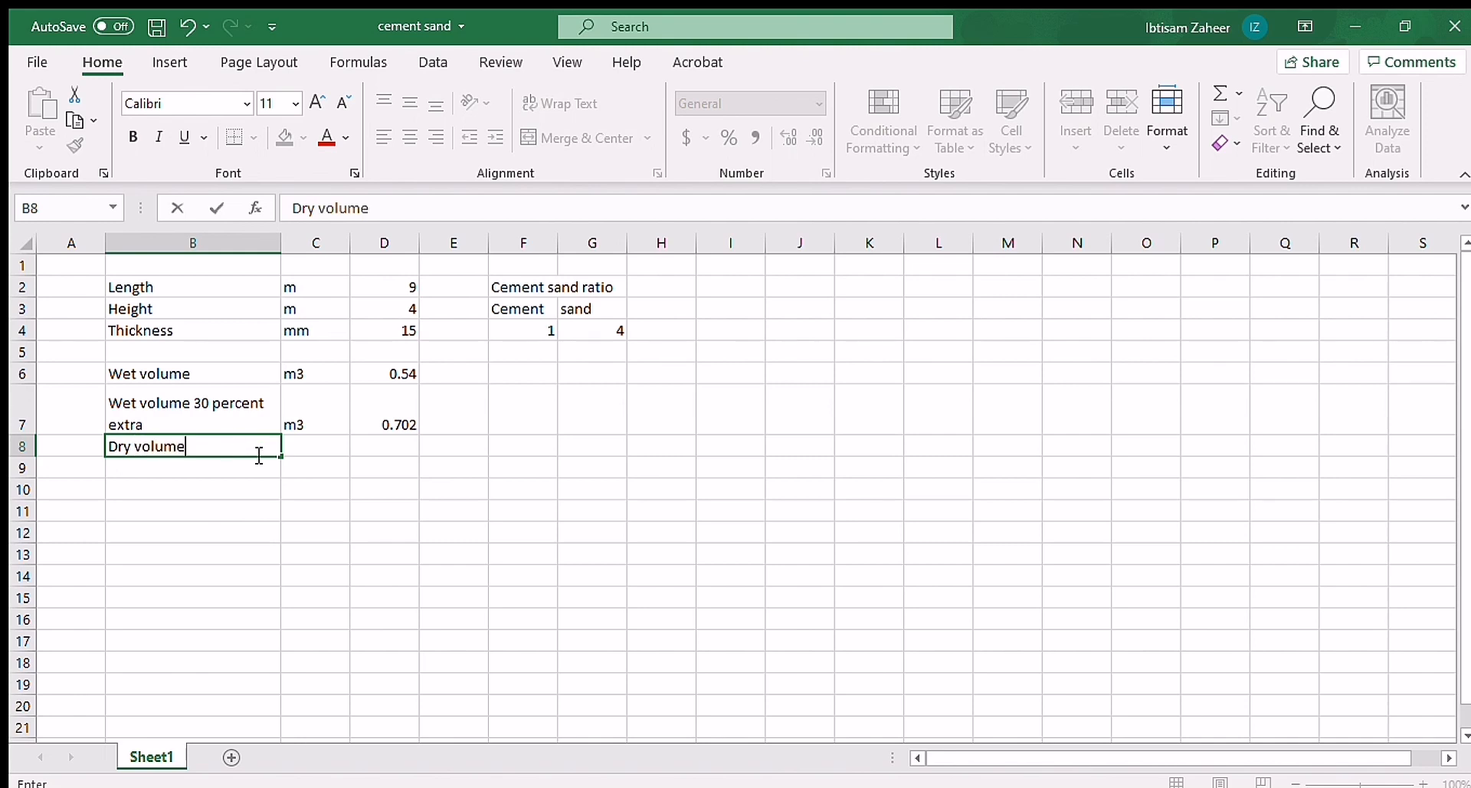
type(" (25 % extra)")
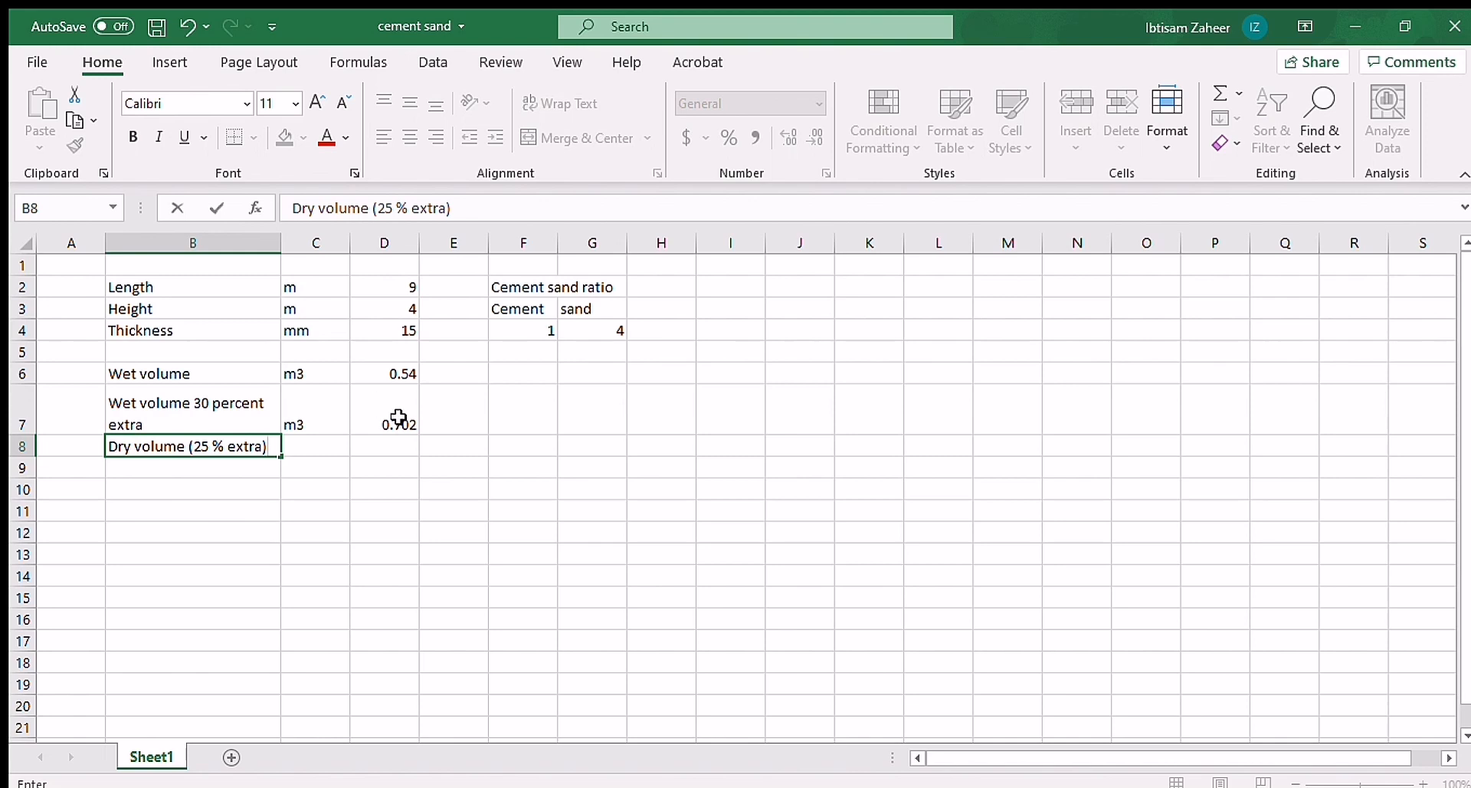
left_click(332, 444)
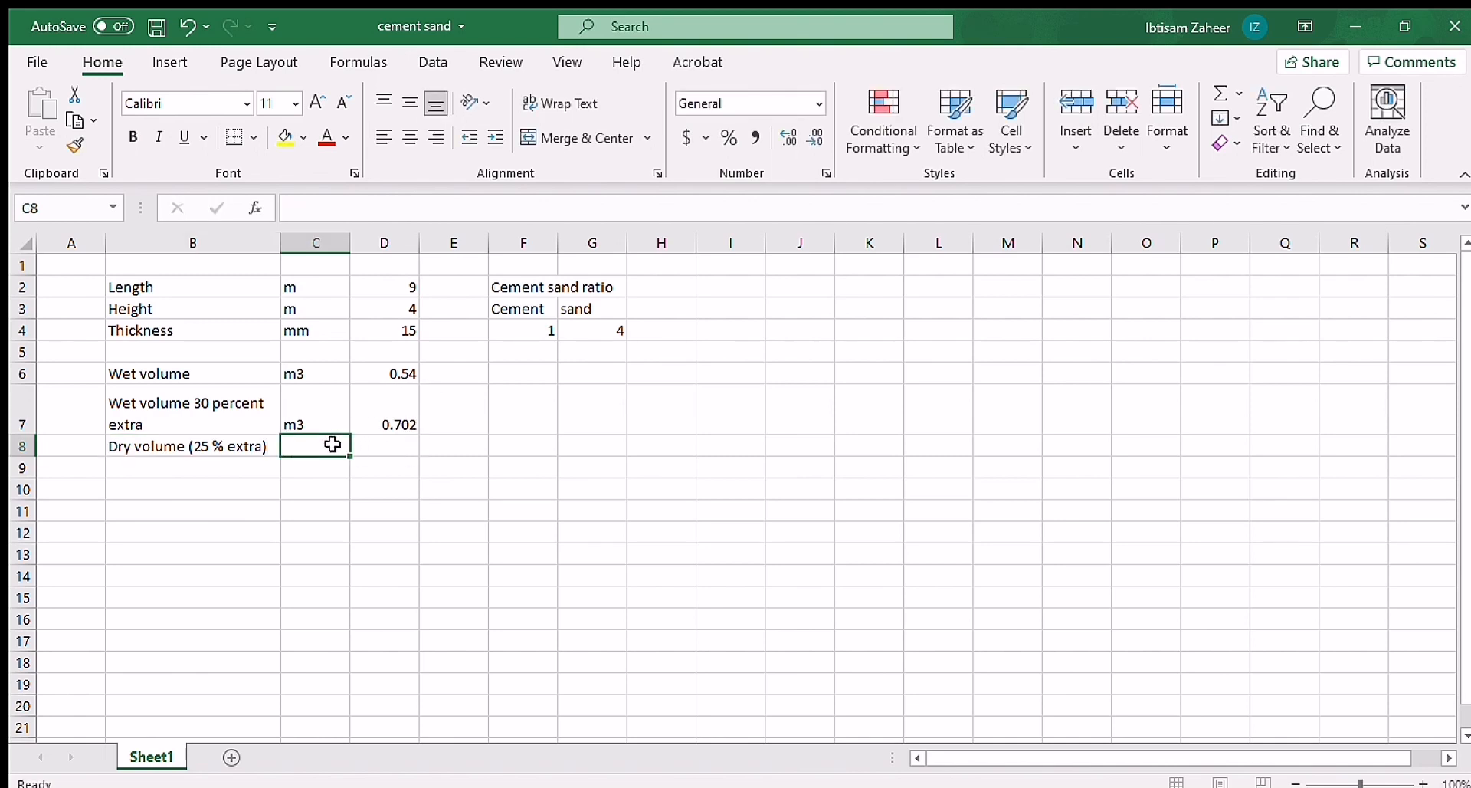
type("m3")
key("Tab")
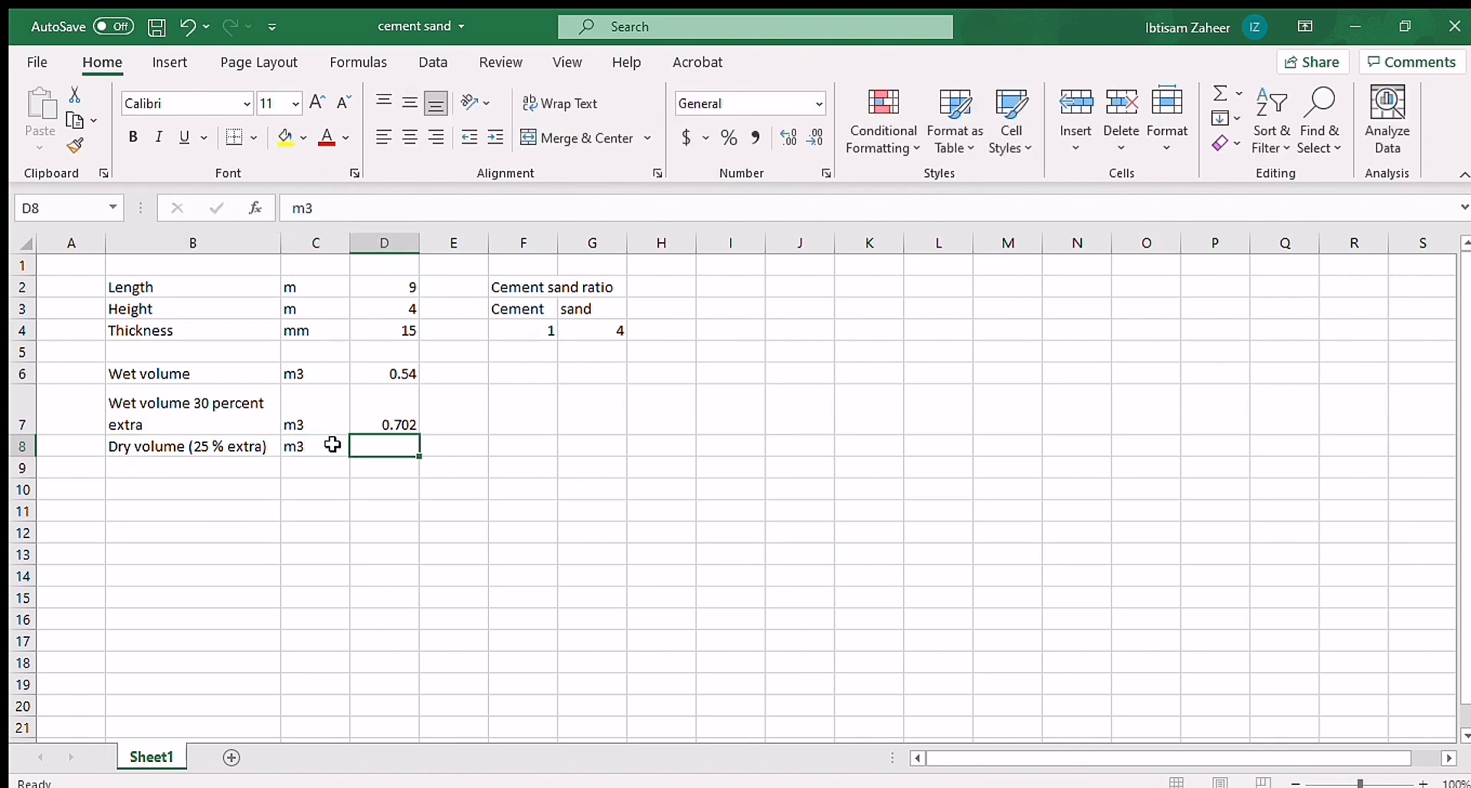
Step: Calculate the dry volume in D8 with the formula =D7*1.25
type("=")
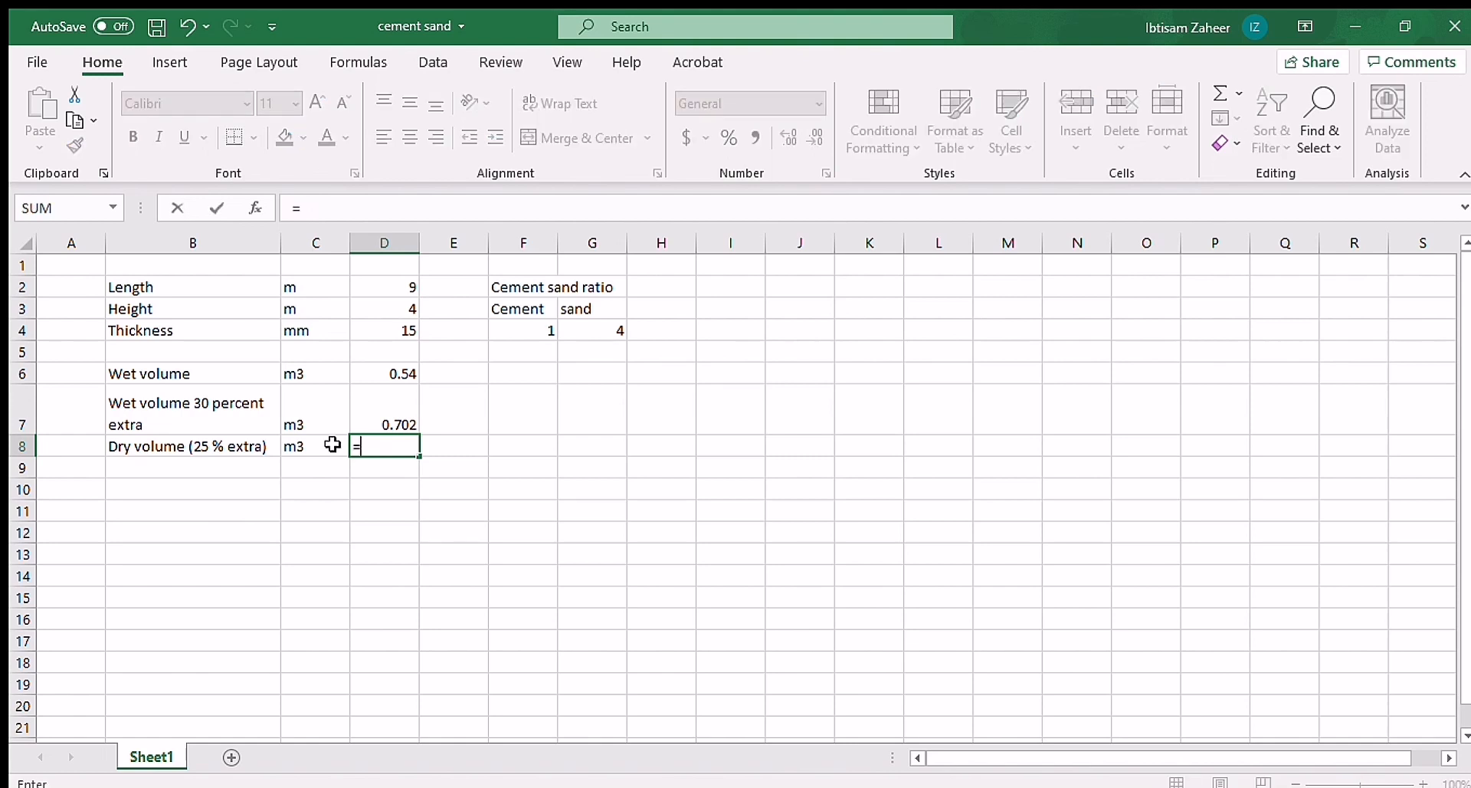
left_click(385, 412)
type("1.25")
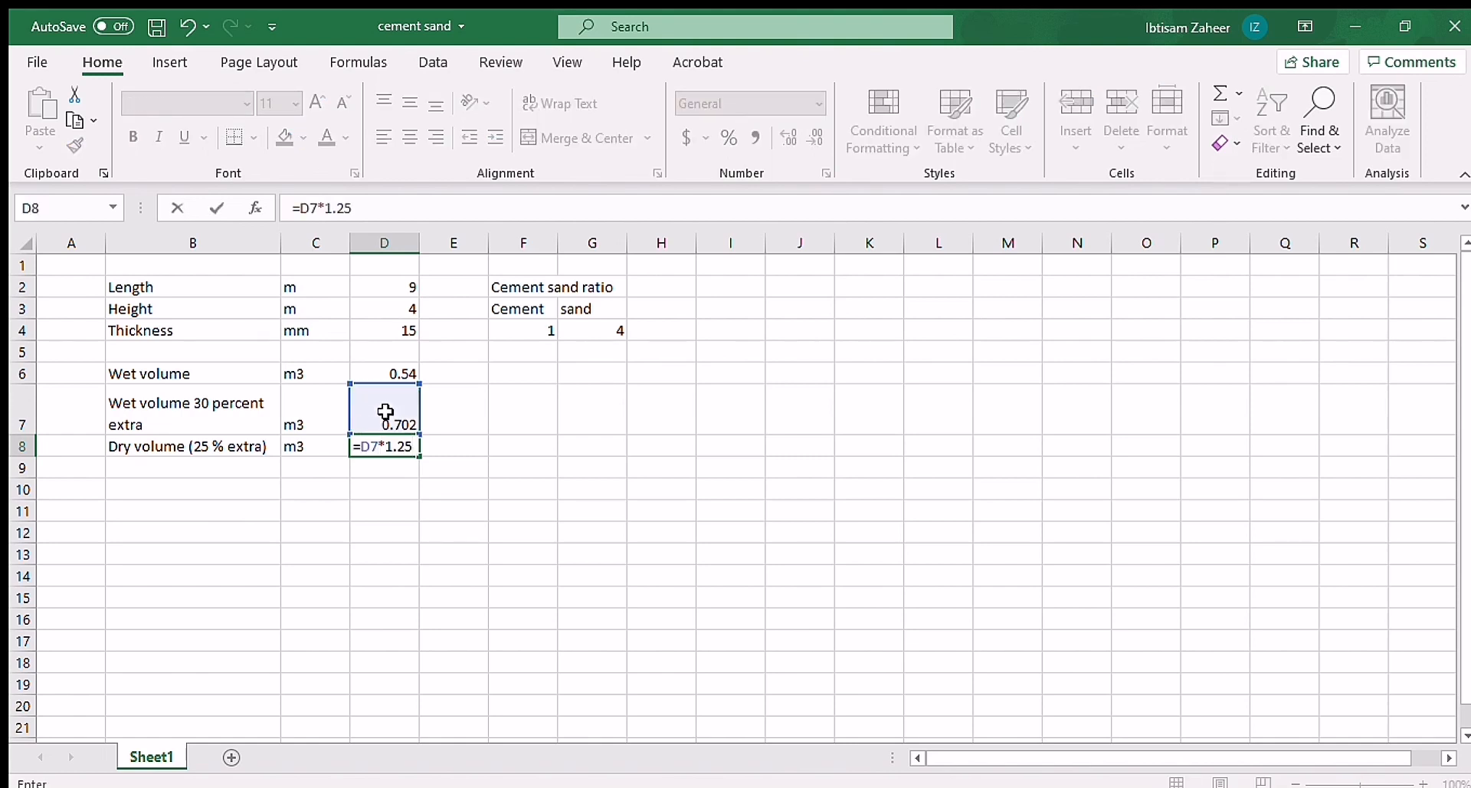
key("Return")
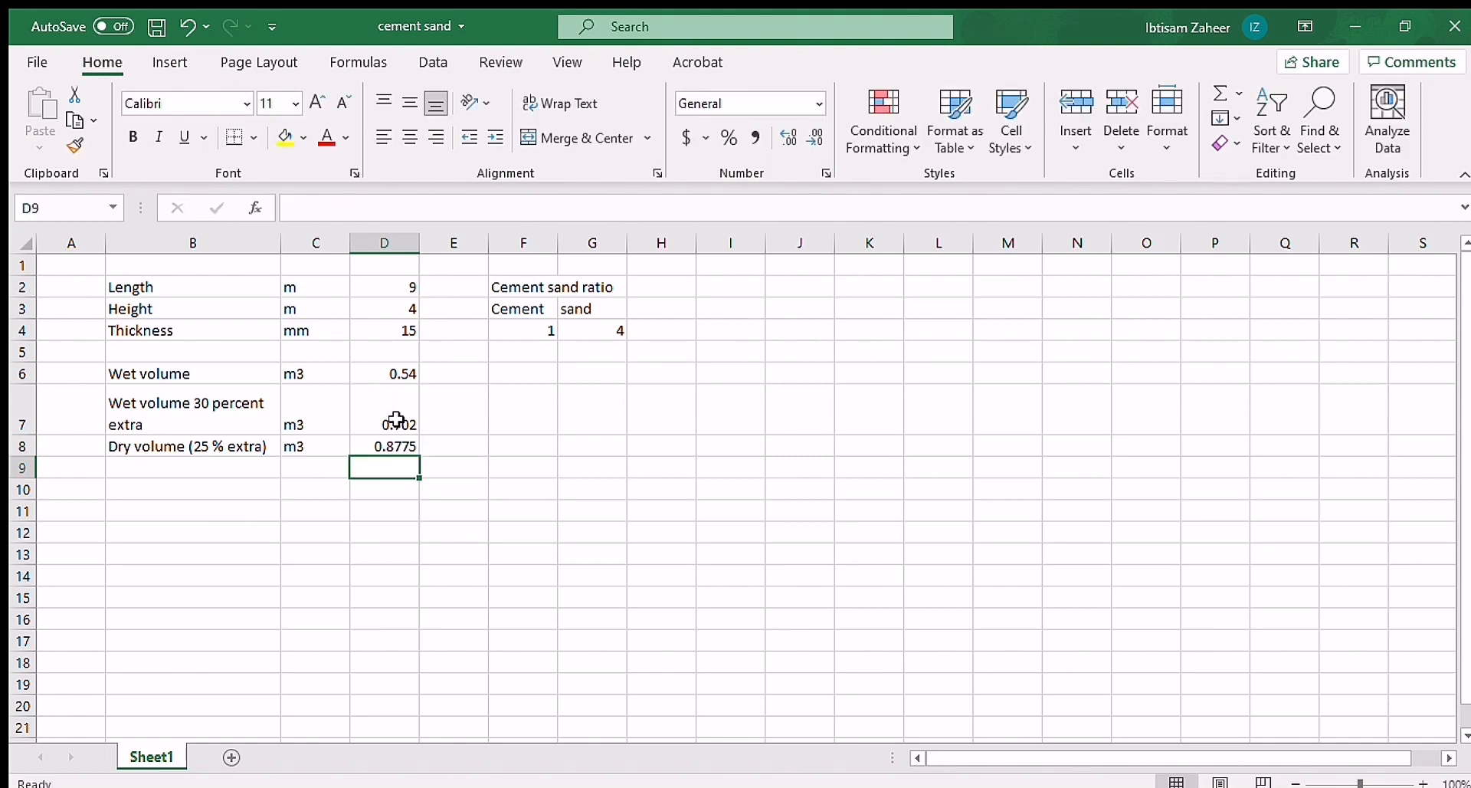
Step: Add a "Cement required" label in B10 with the unit kg in C10
left_click(180, 491)
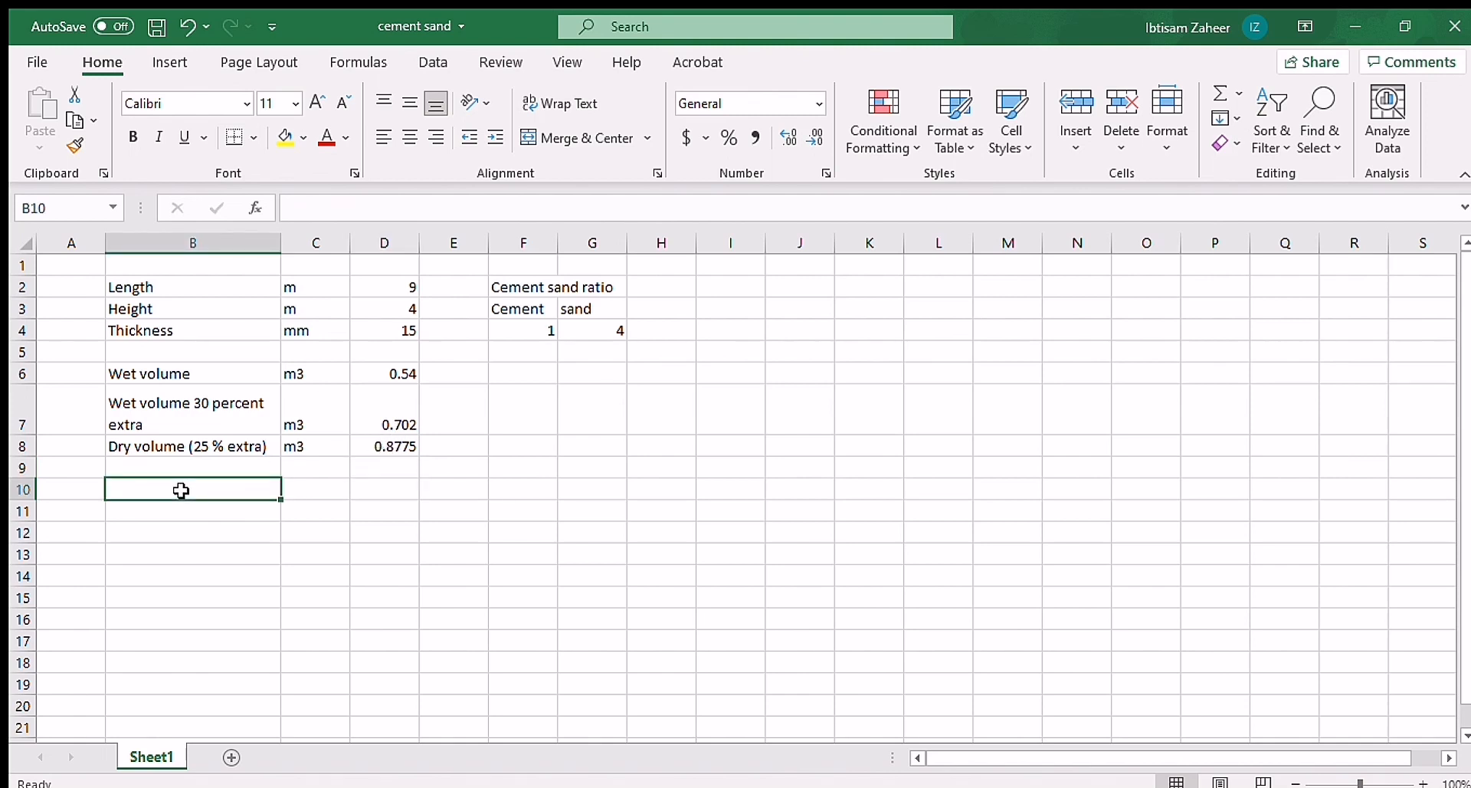
type("Cement re")
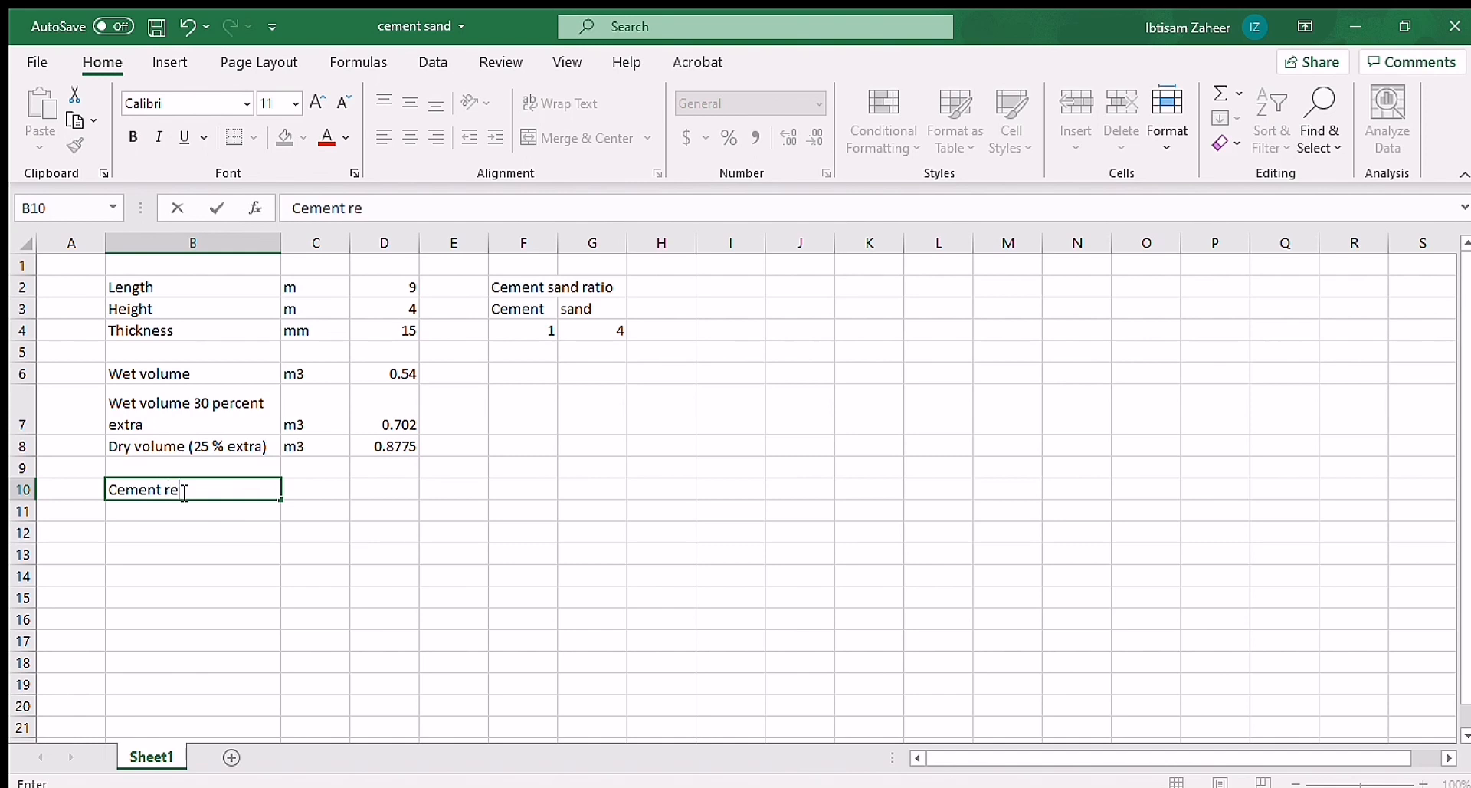
type("quired")
left_click(321, 489)
type("kg")
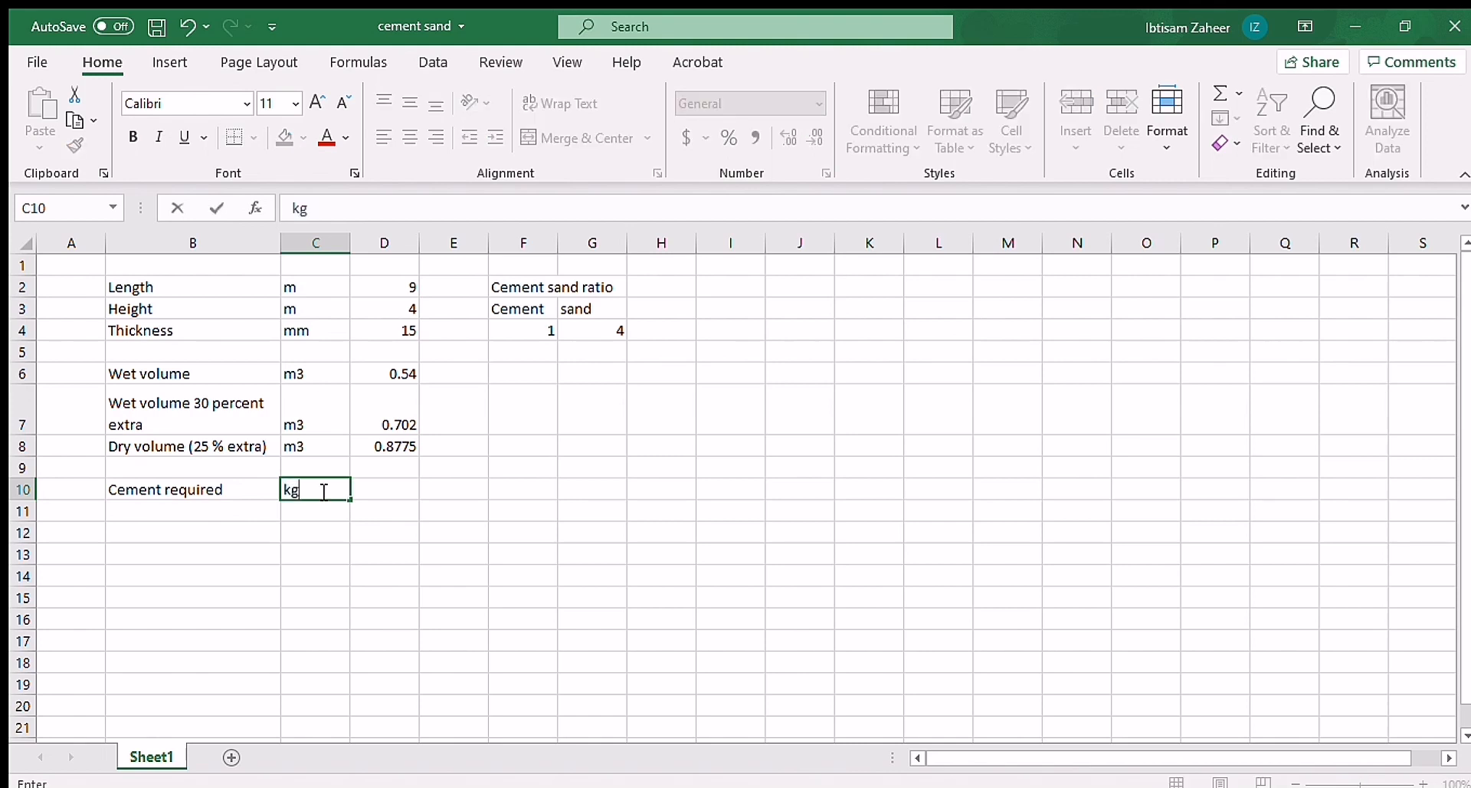
Step: Build the cement share formula =(D8*F4)/(F4+G4) in D10 from the dry volume and the ratio cells
left_click(363, 489)
type("=")
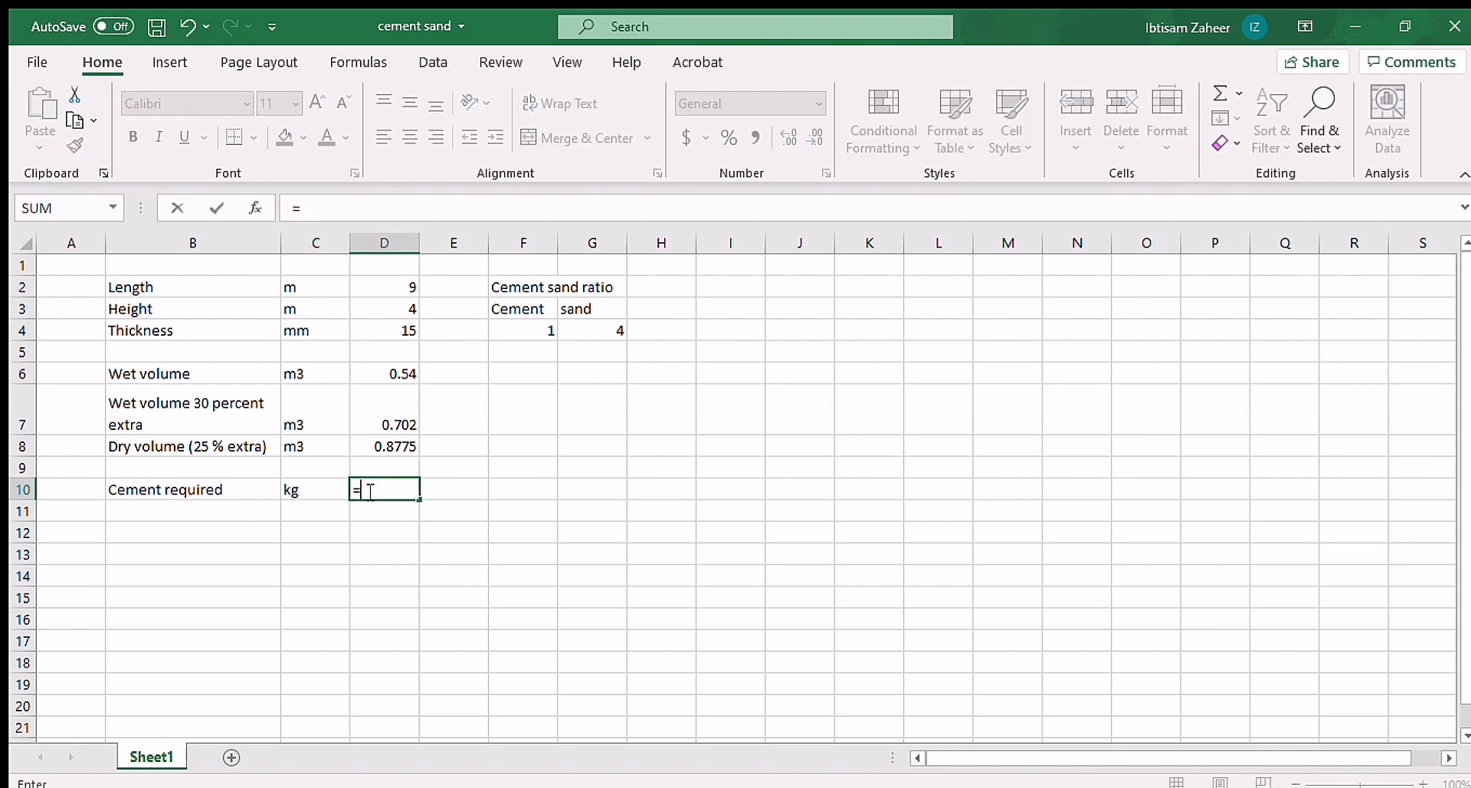
type("(")
left_click(397, 443)
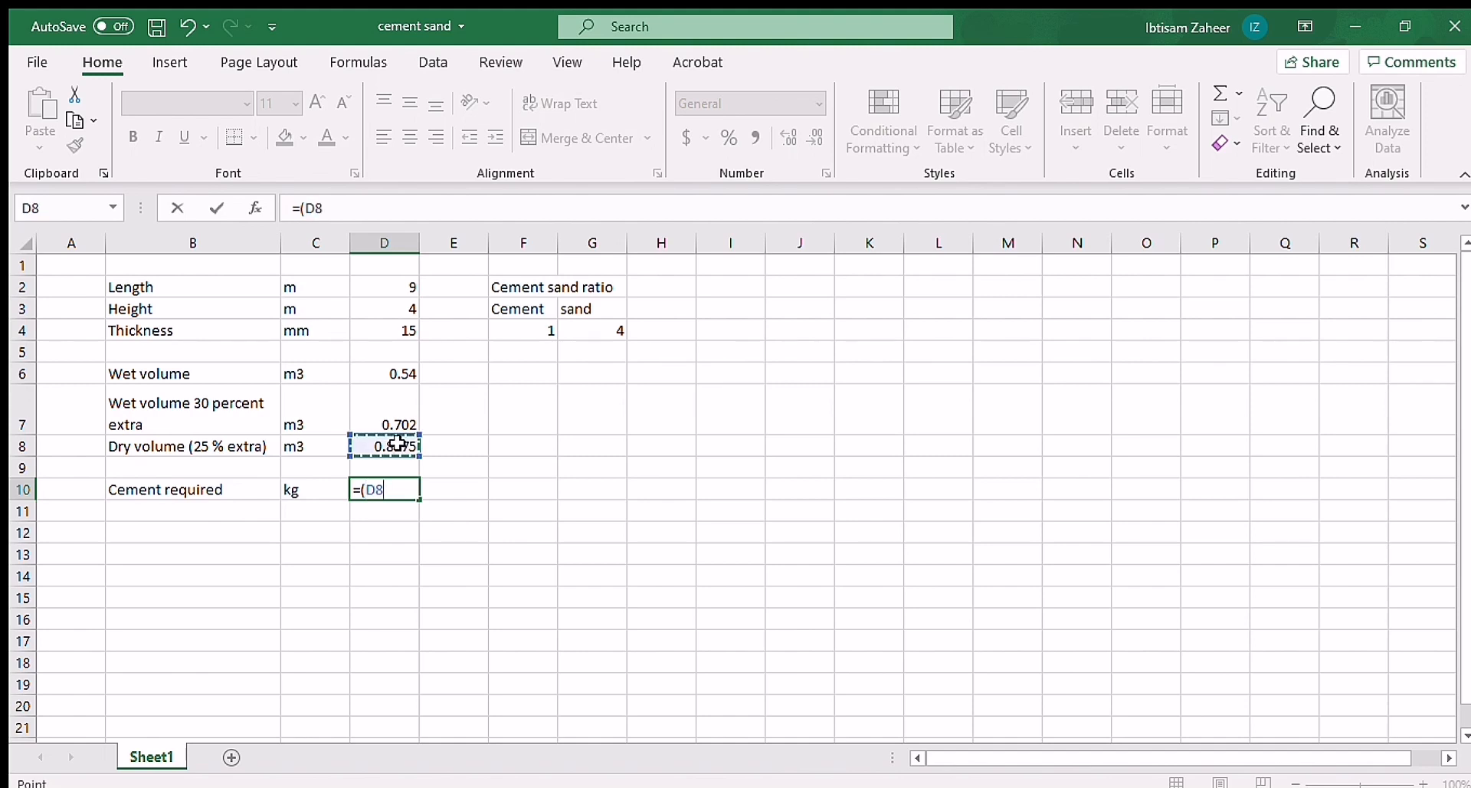
type("*")
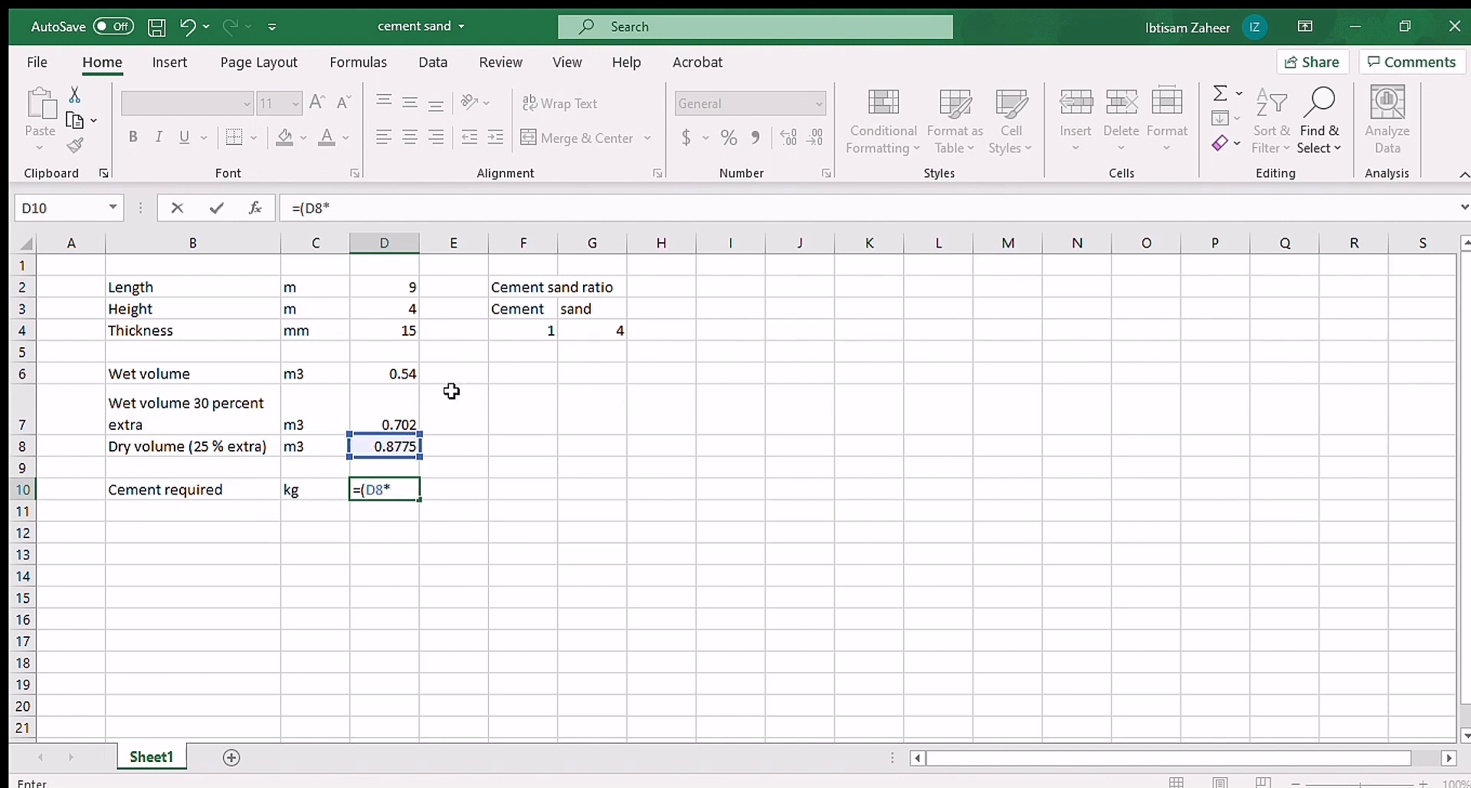
left_click(544, 328)
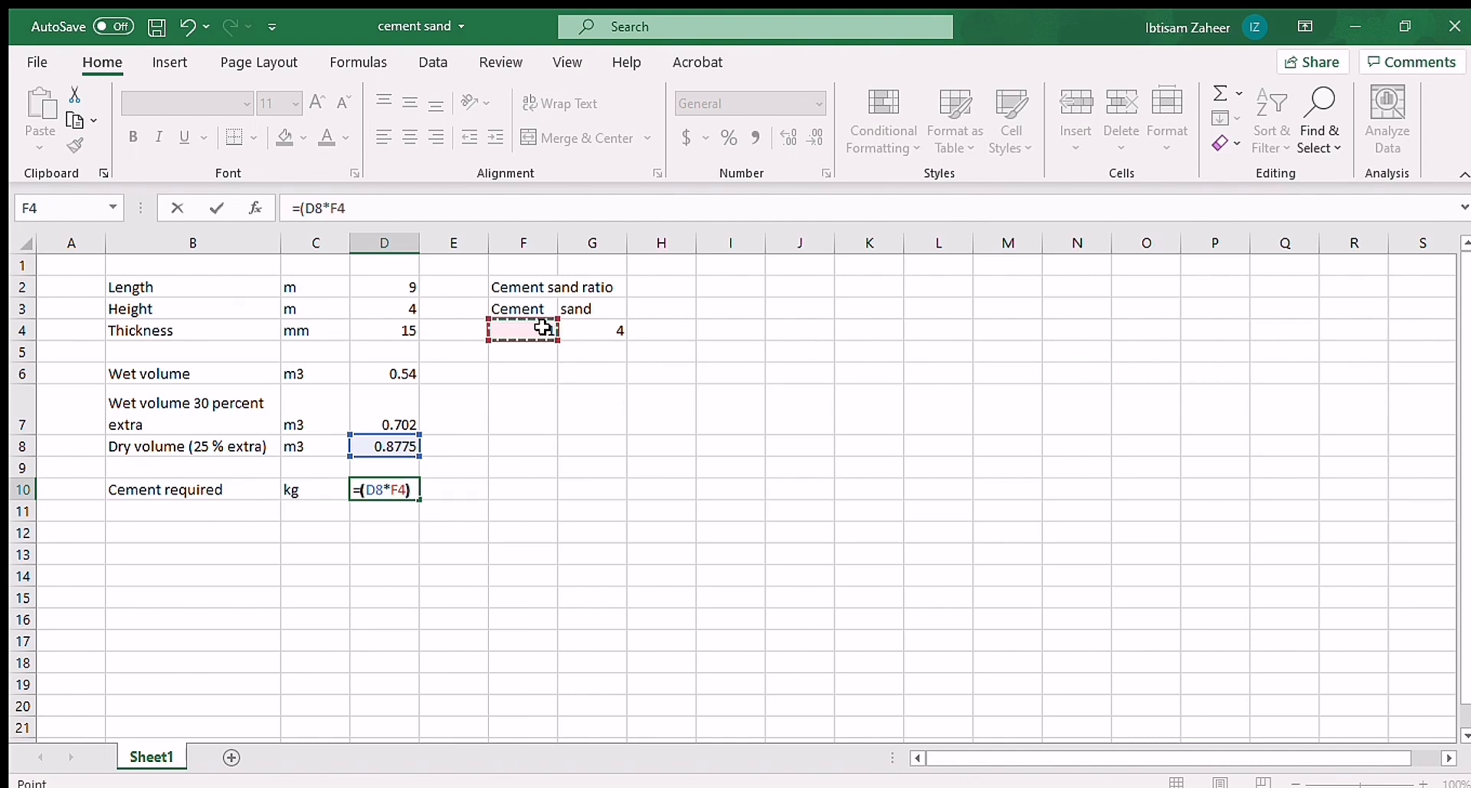
type(")/(")
left_click(543, 328)
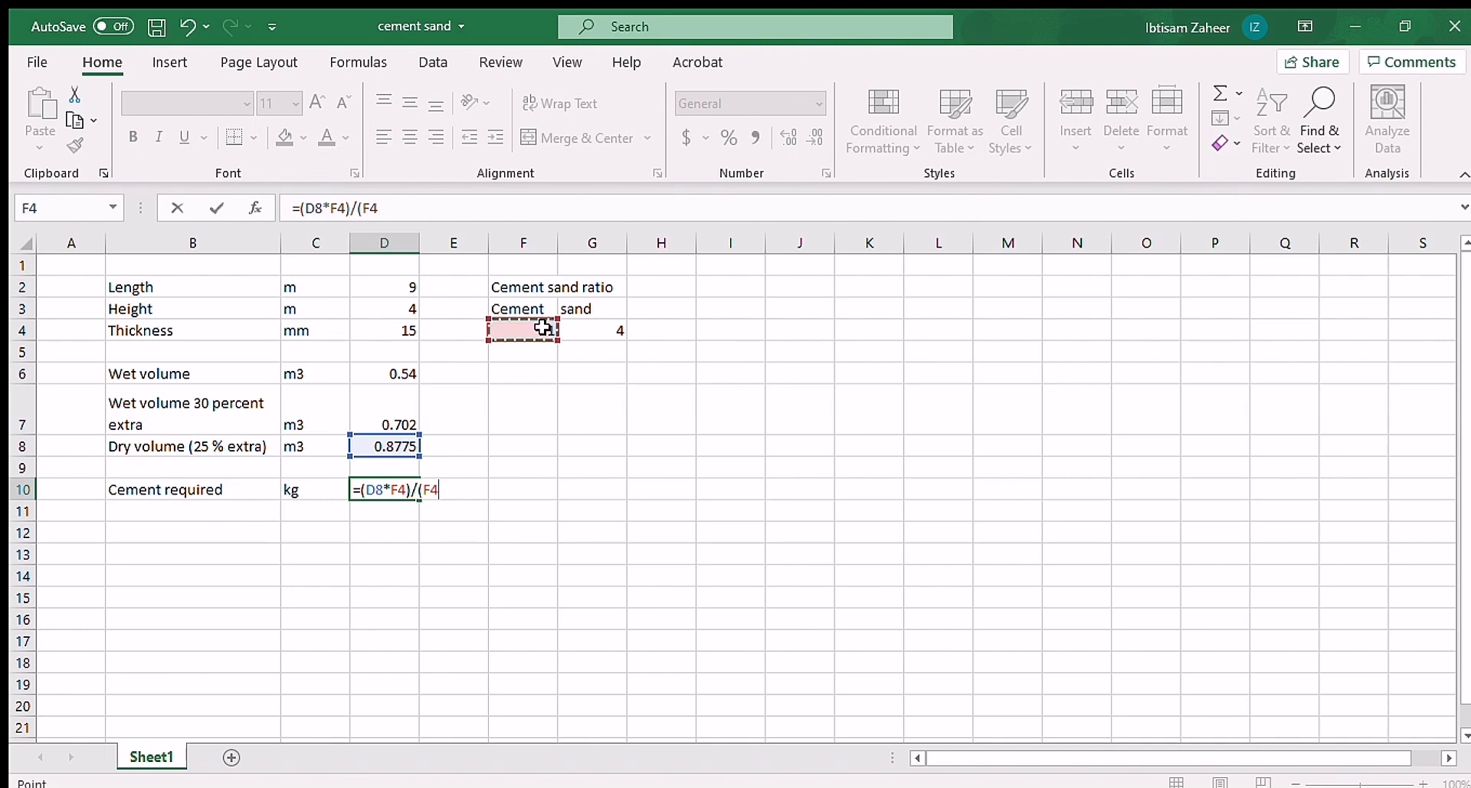
type("+")
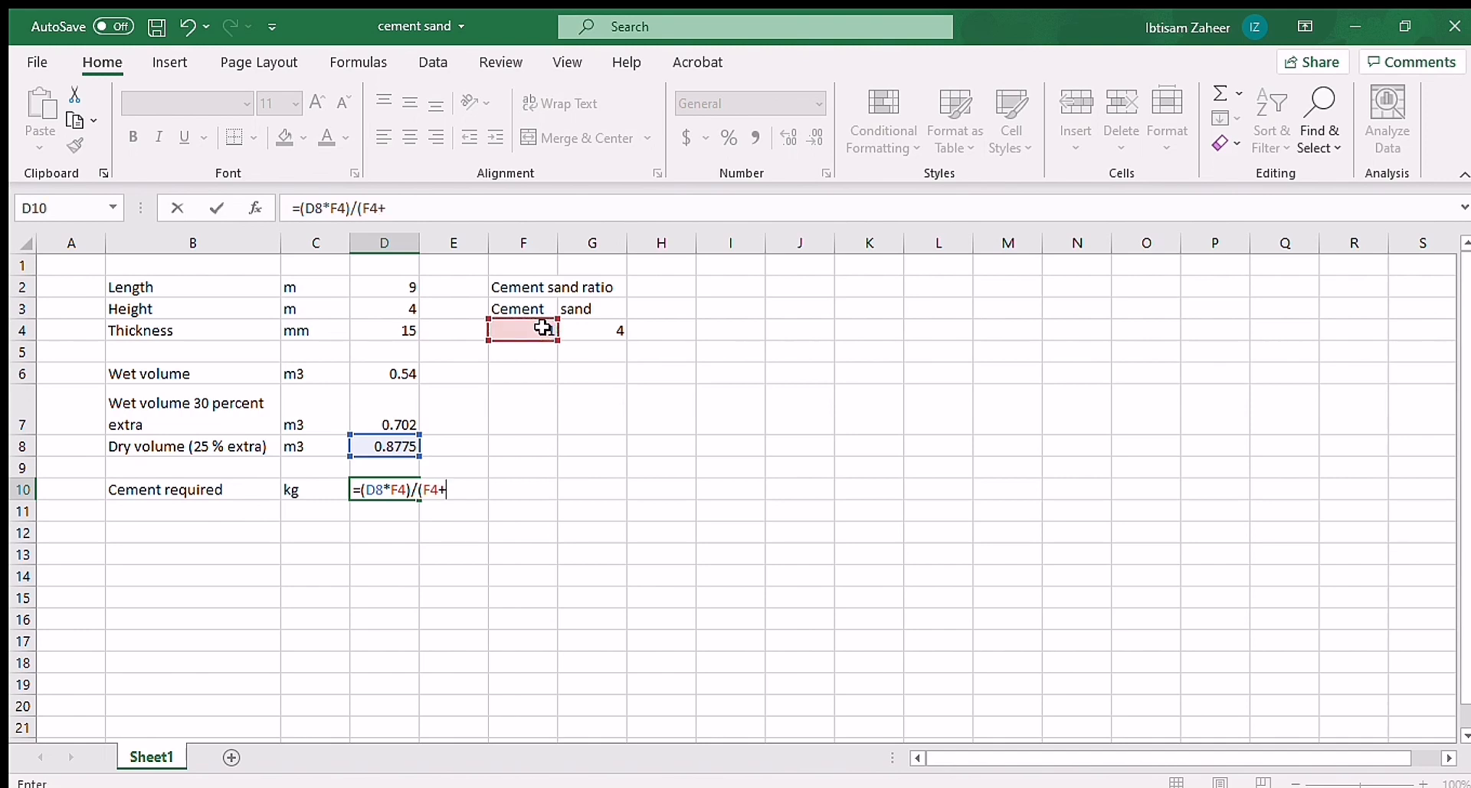
left_click(615, 326)
type(")")
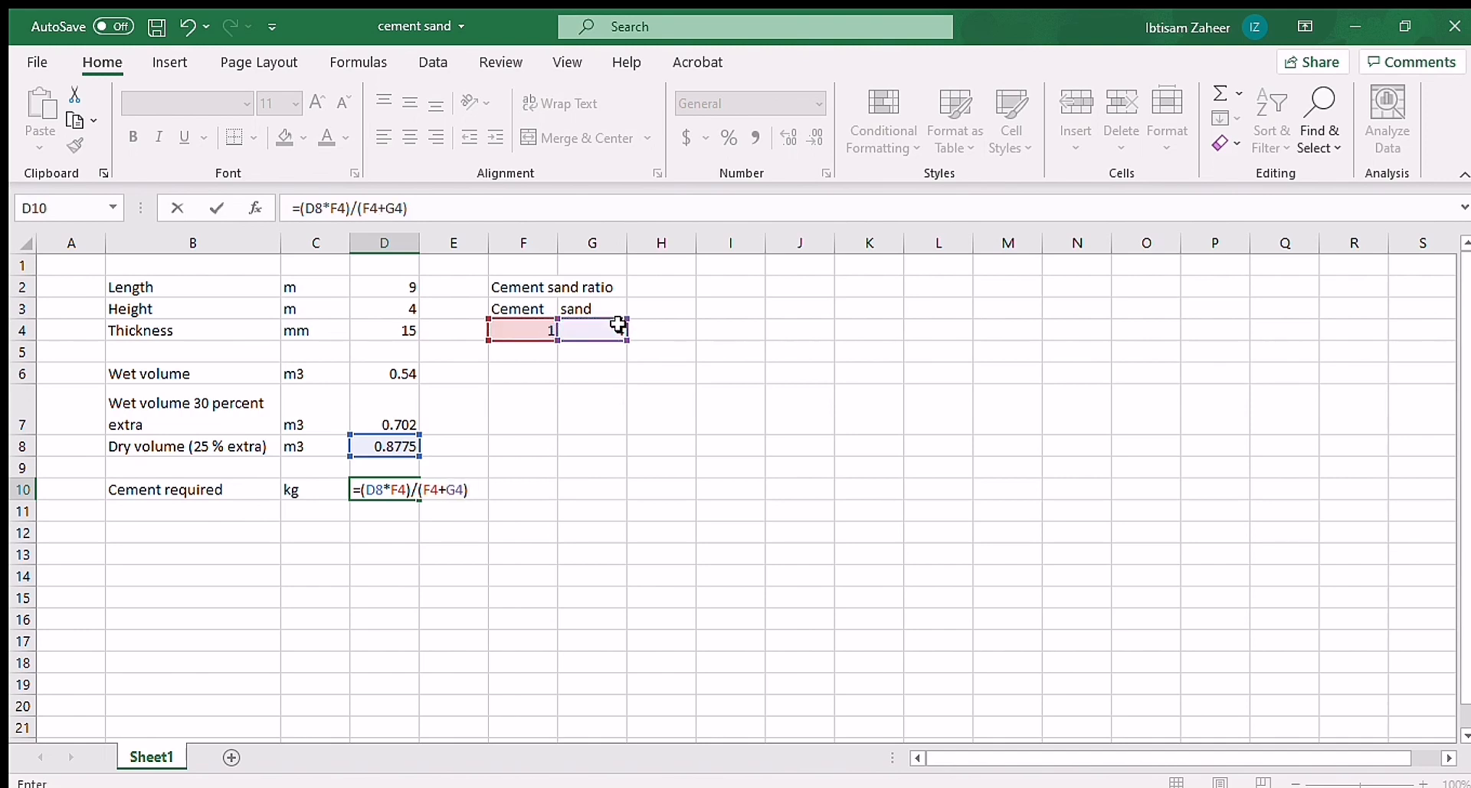
type(")")
Step: Enclose the D10 expression in outer parentheses and multiply it by 1440, giving =((D8*F4)/(F4+G4))*1440
left_click(362, 489)
type("(")
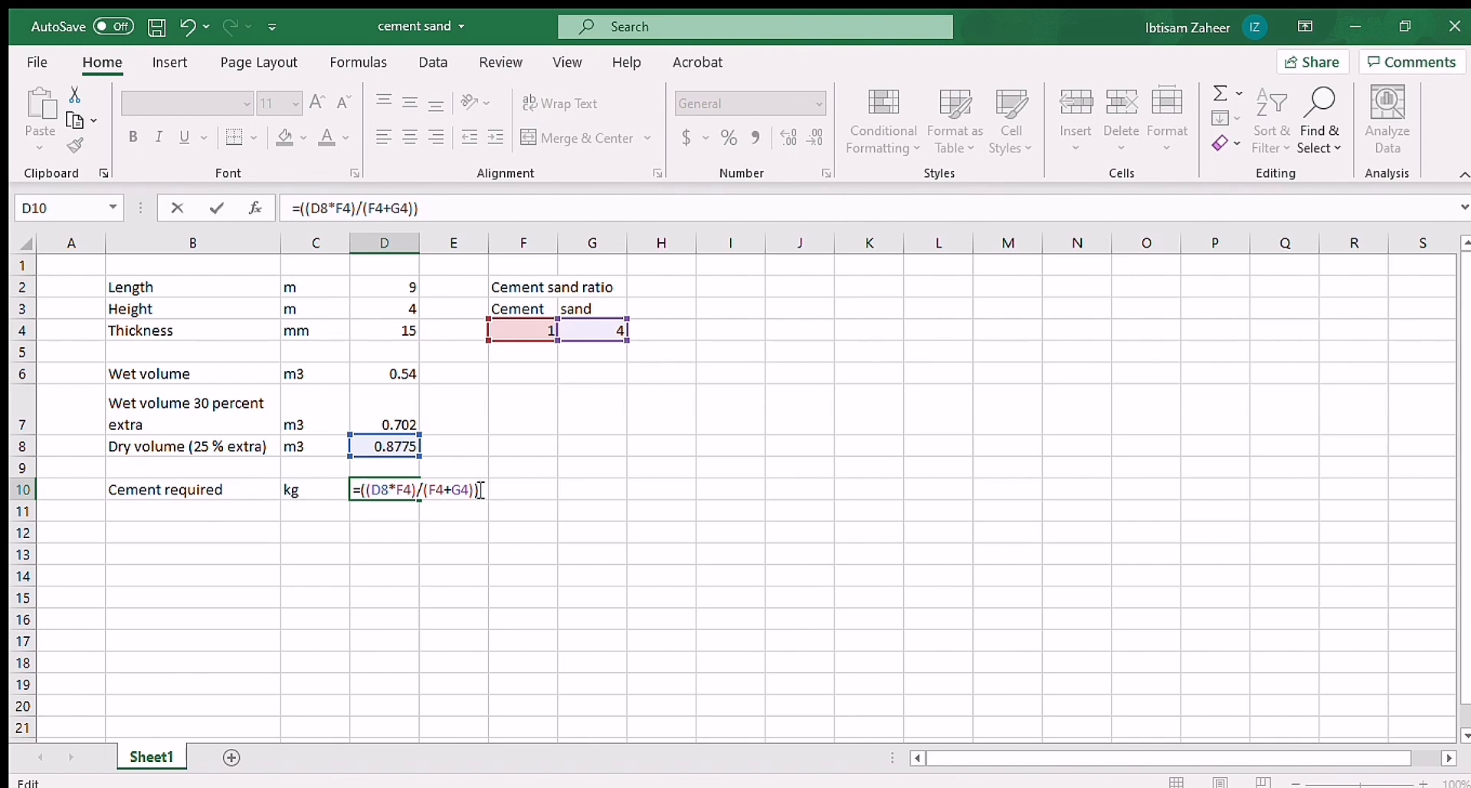
type("*1440")
key("Return")
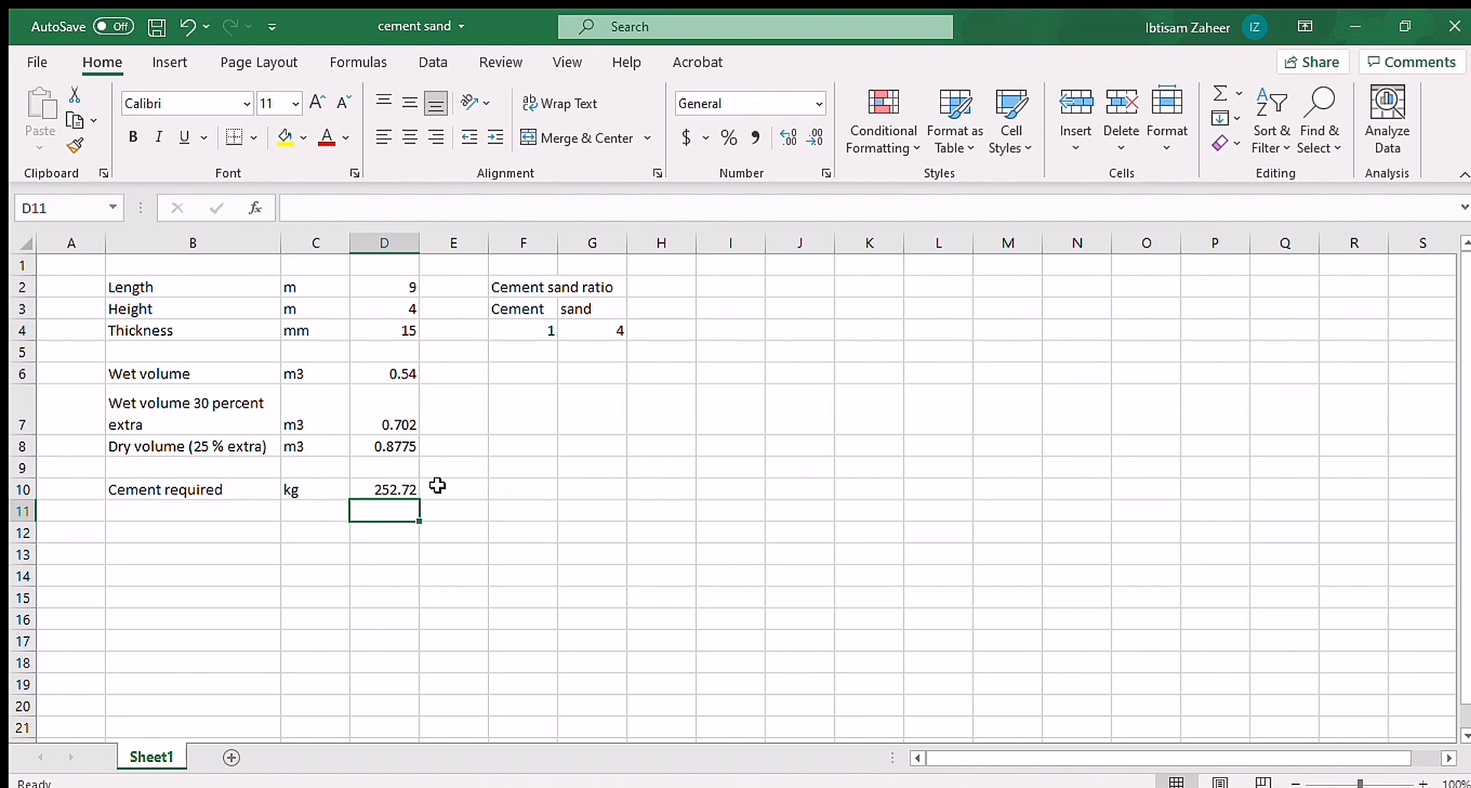
Step: Add a second "Cement required" label in B11 with the unit bags in C11
left_click(192, 511)
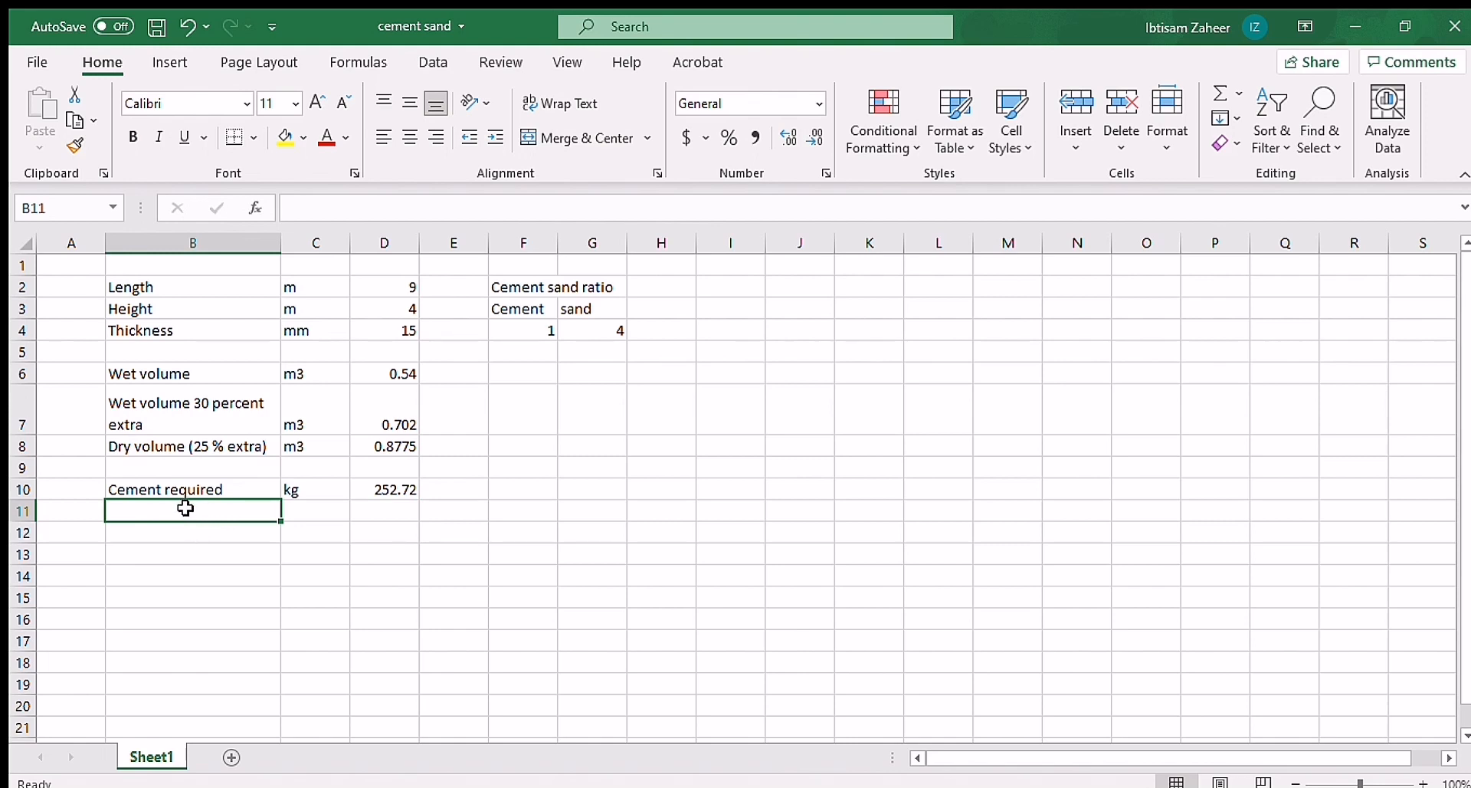
type("Cement")
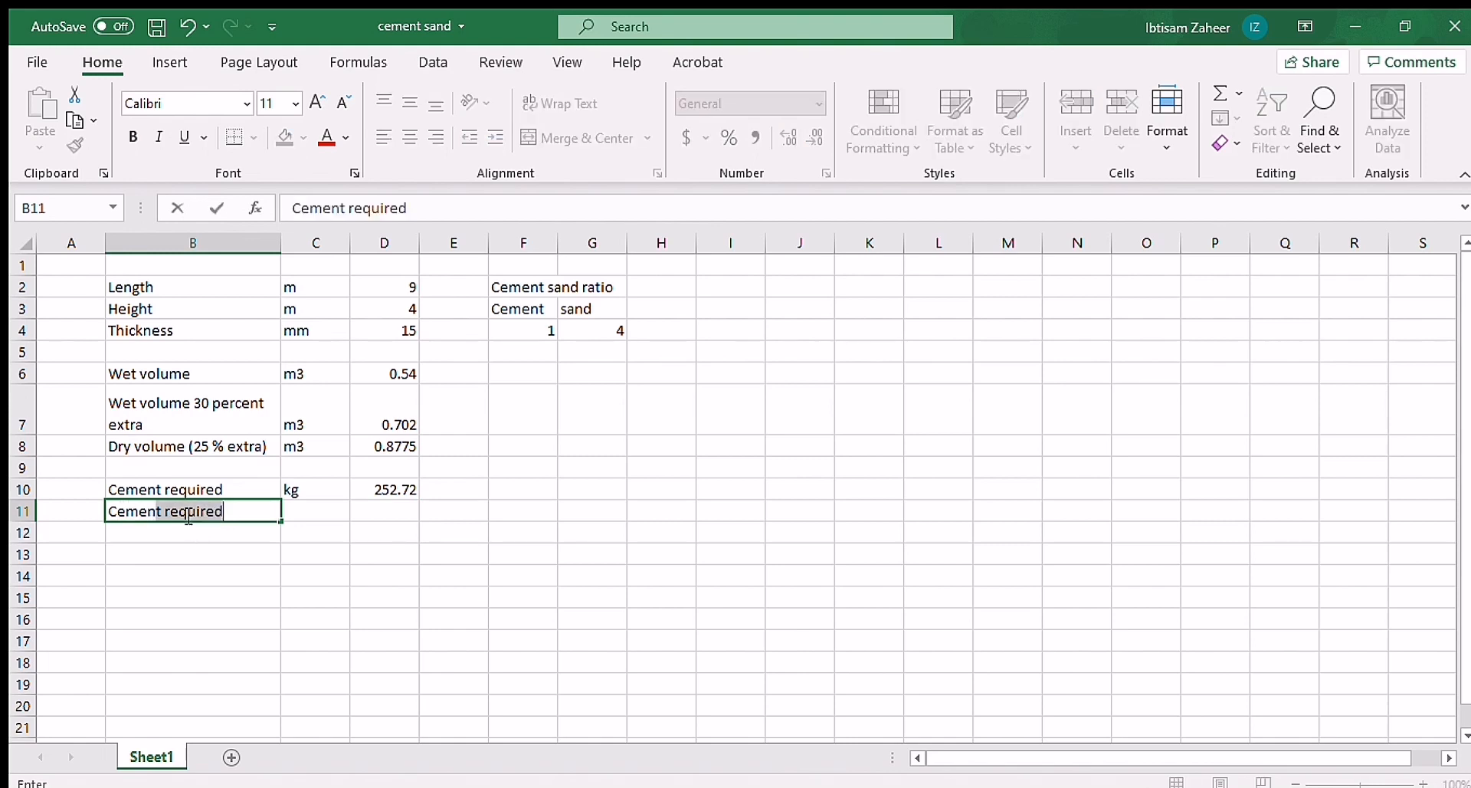
key("Tab")
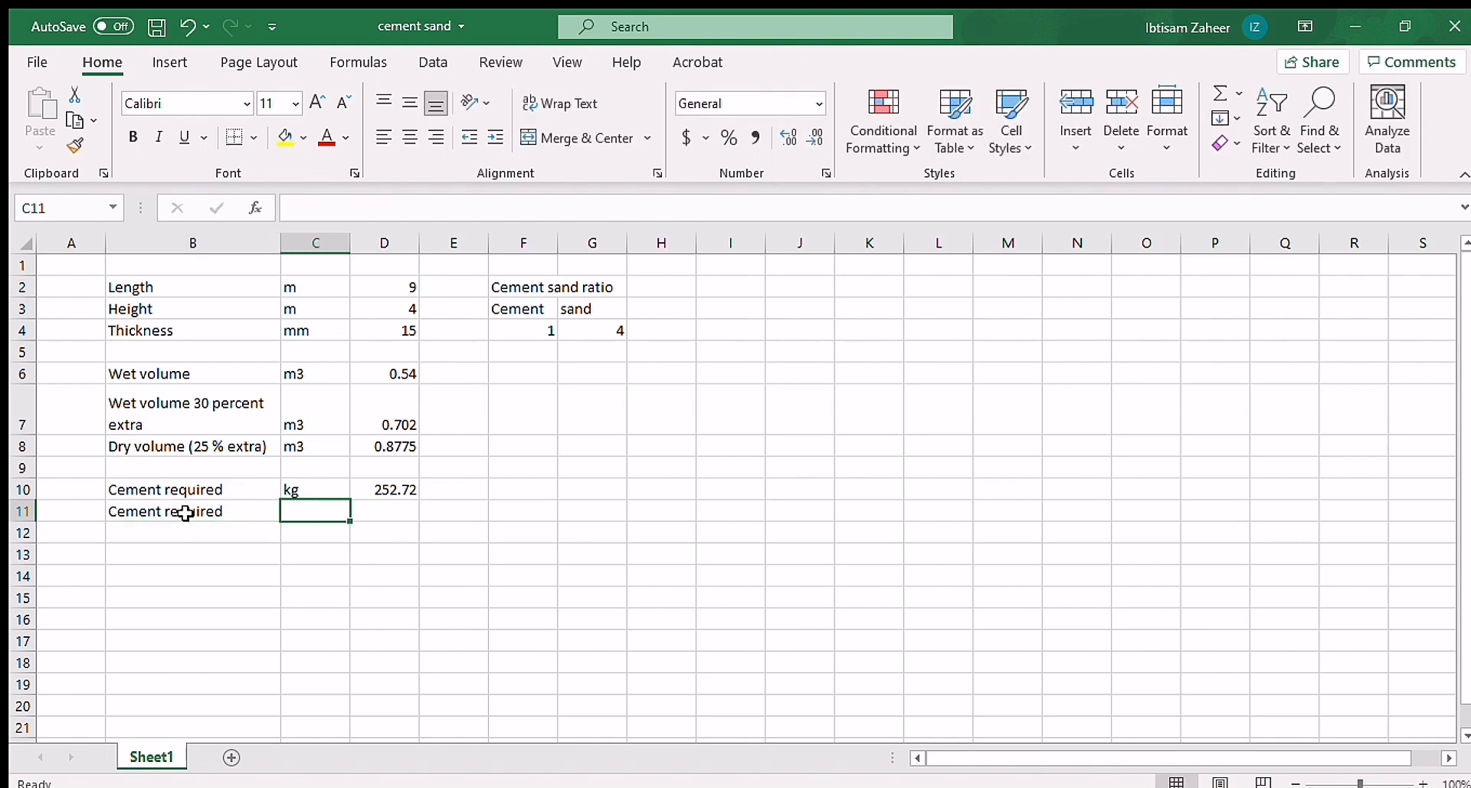
type("bags")
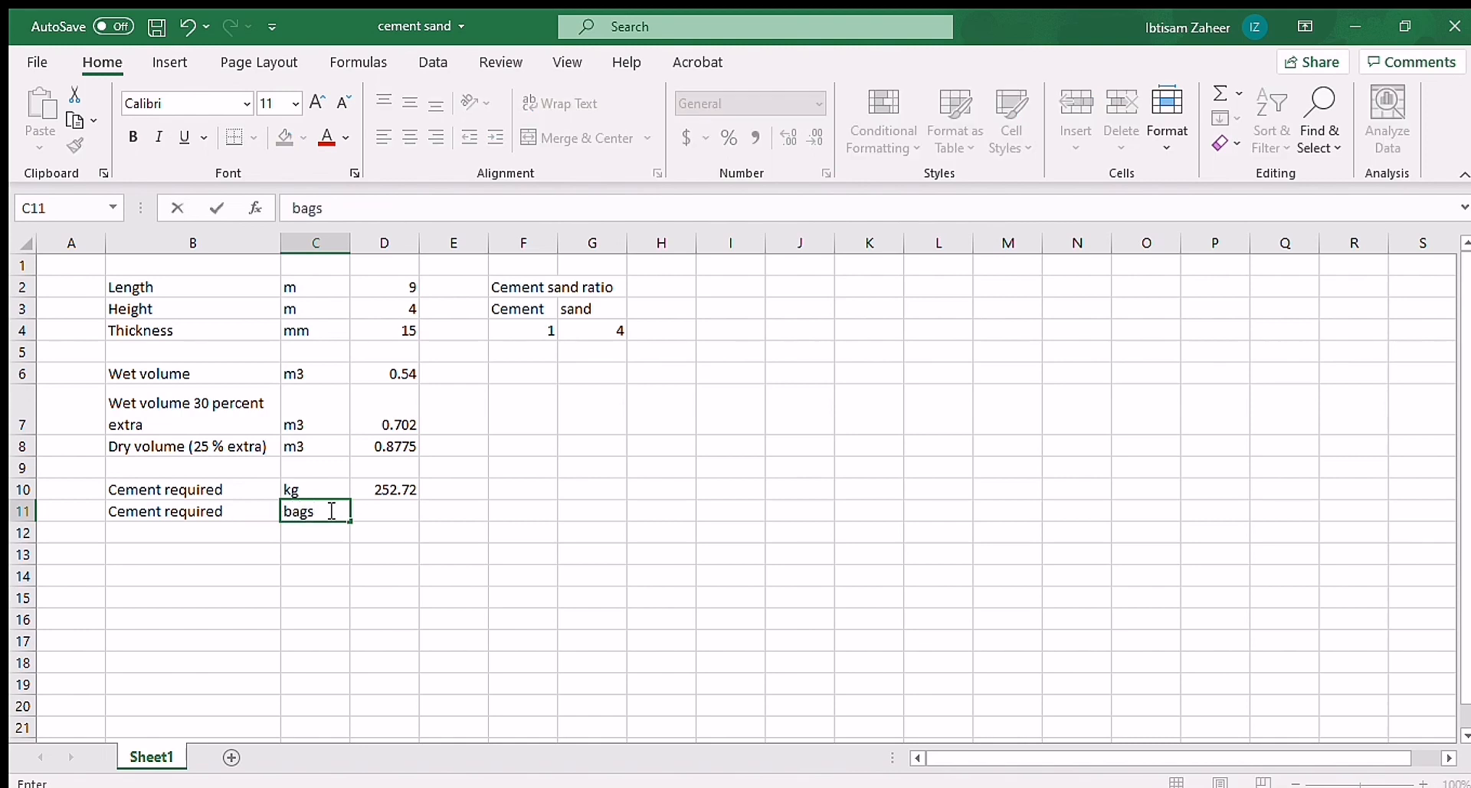
Step: Calculate the number of cement bags in D11 by dividing the cement weight in D10 by 50
left_click(392, 508)
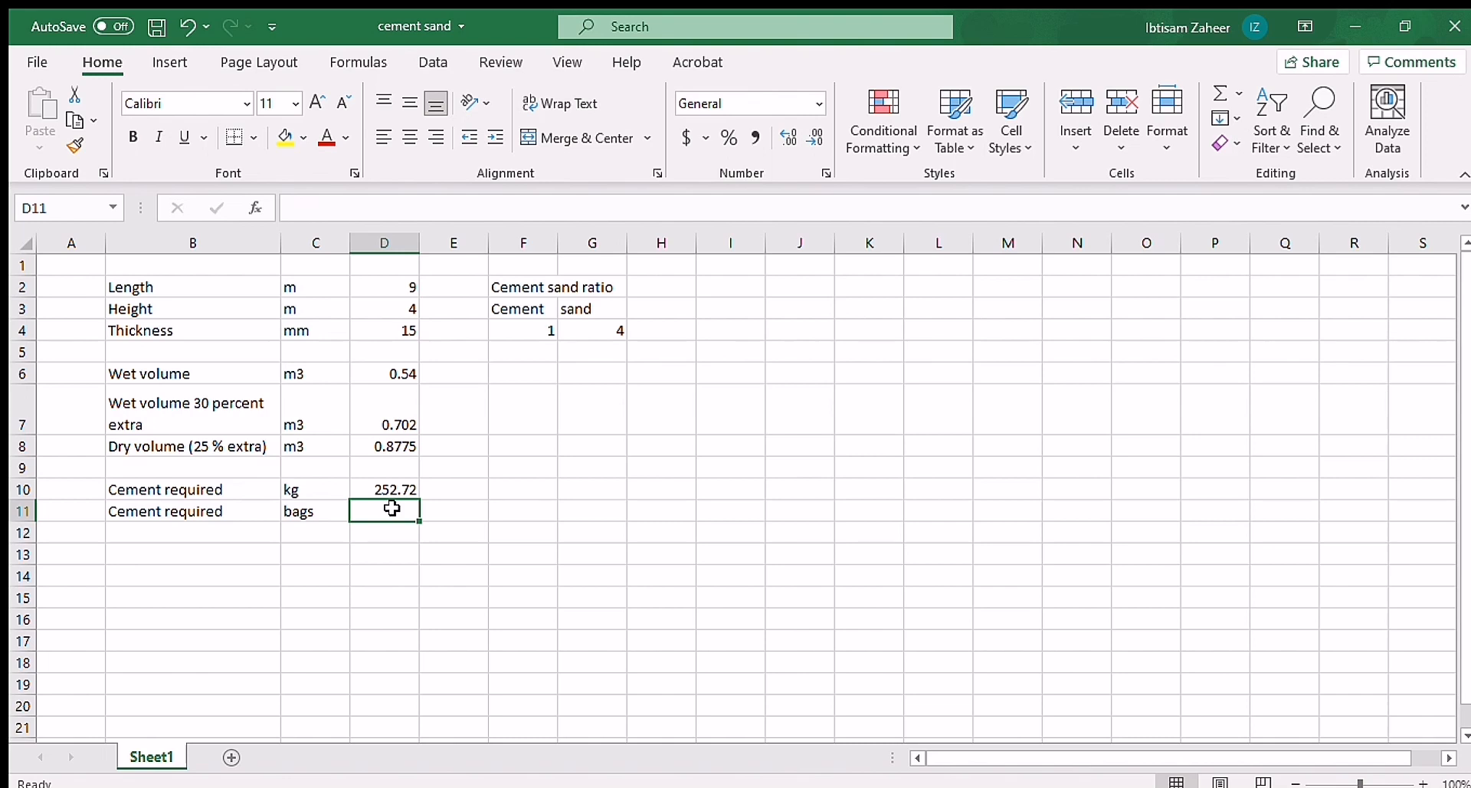
type("=")
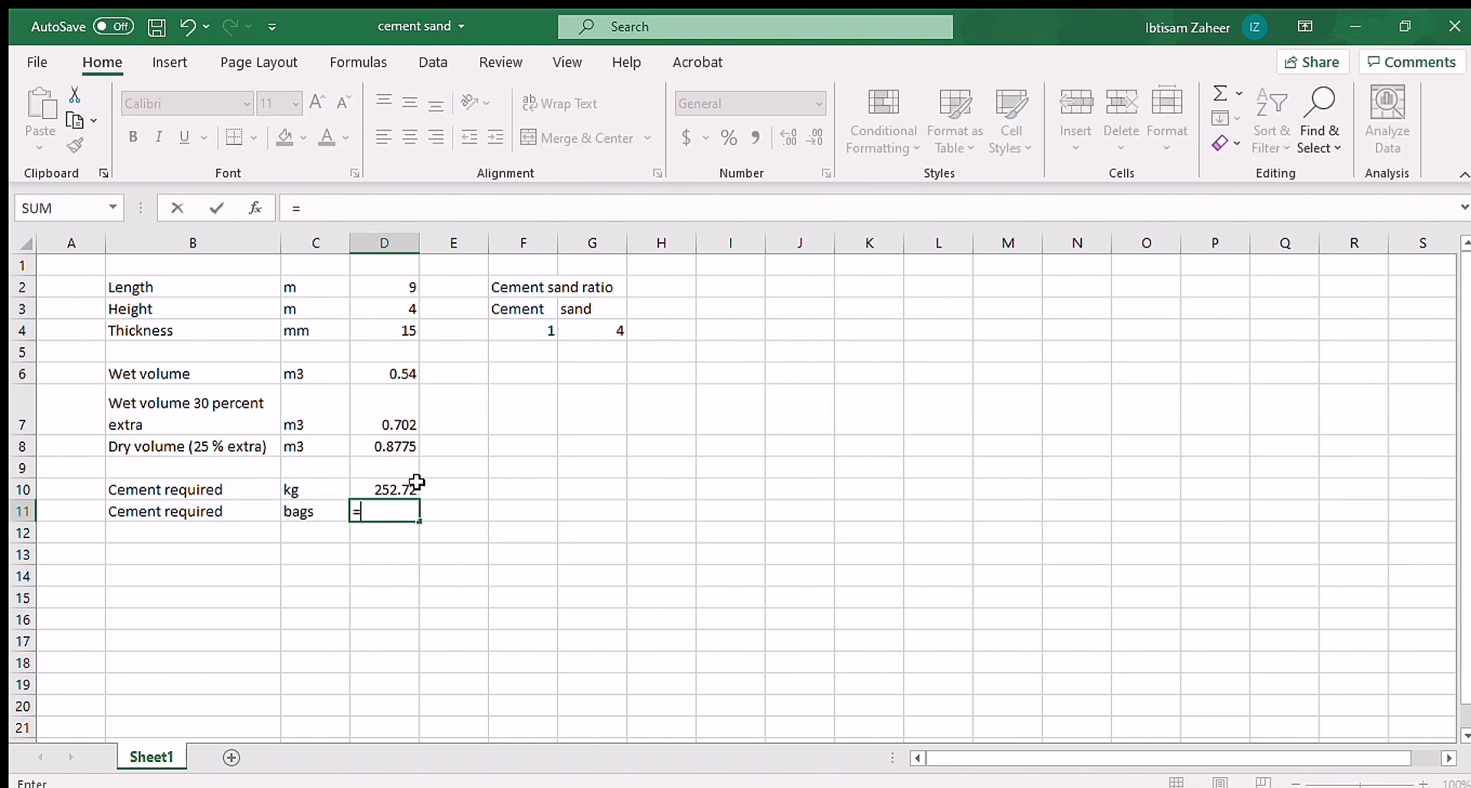
left_click(404, 489)
type("/50")
key("Return")
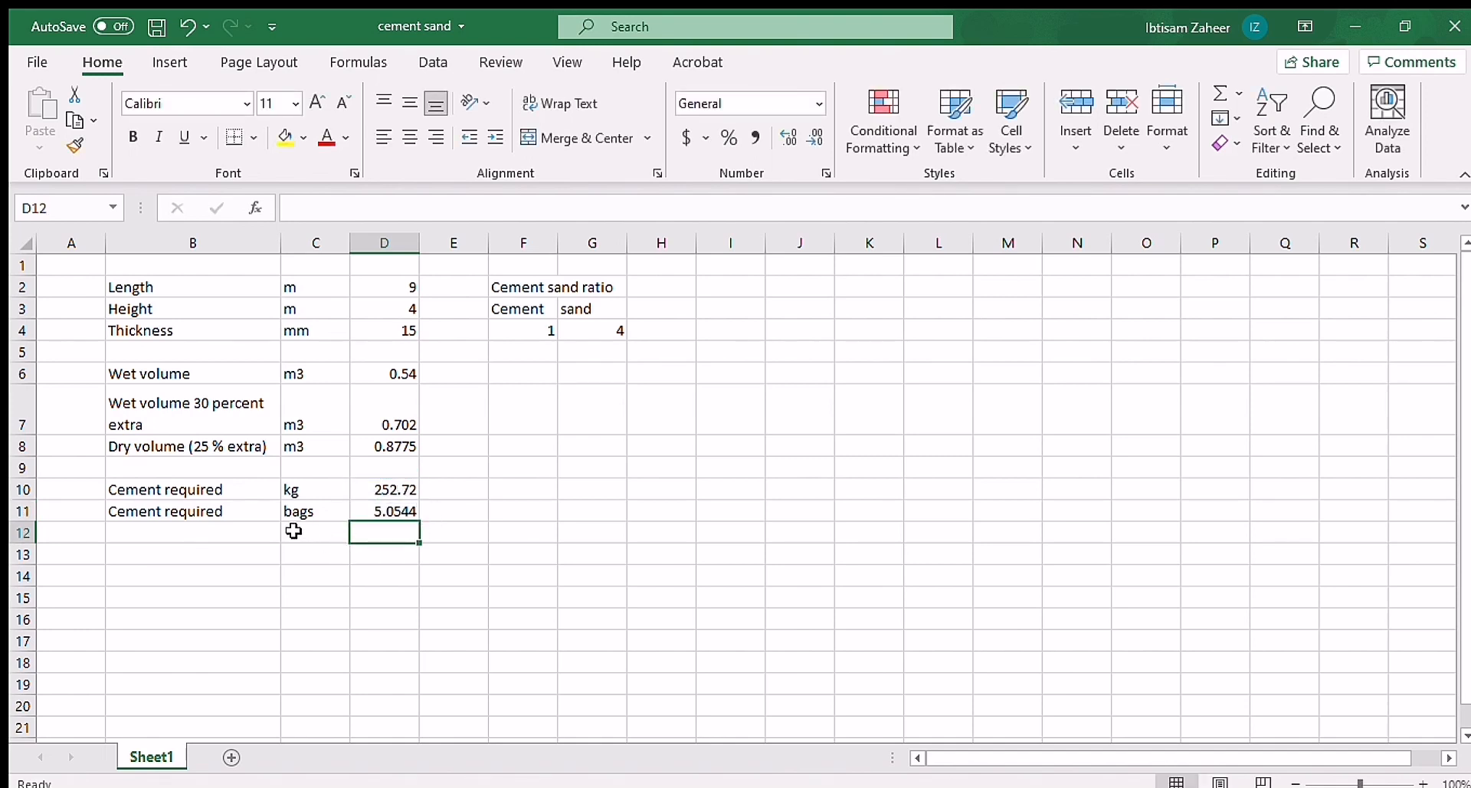
Step: Add a "Sand required" label in B12 with the unit m3 in C12
left_click(207, 534)
type("San")
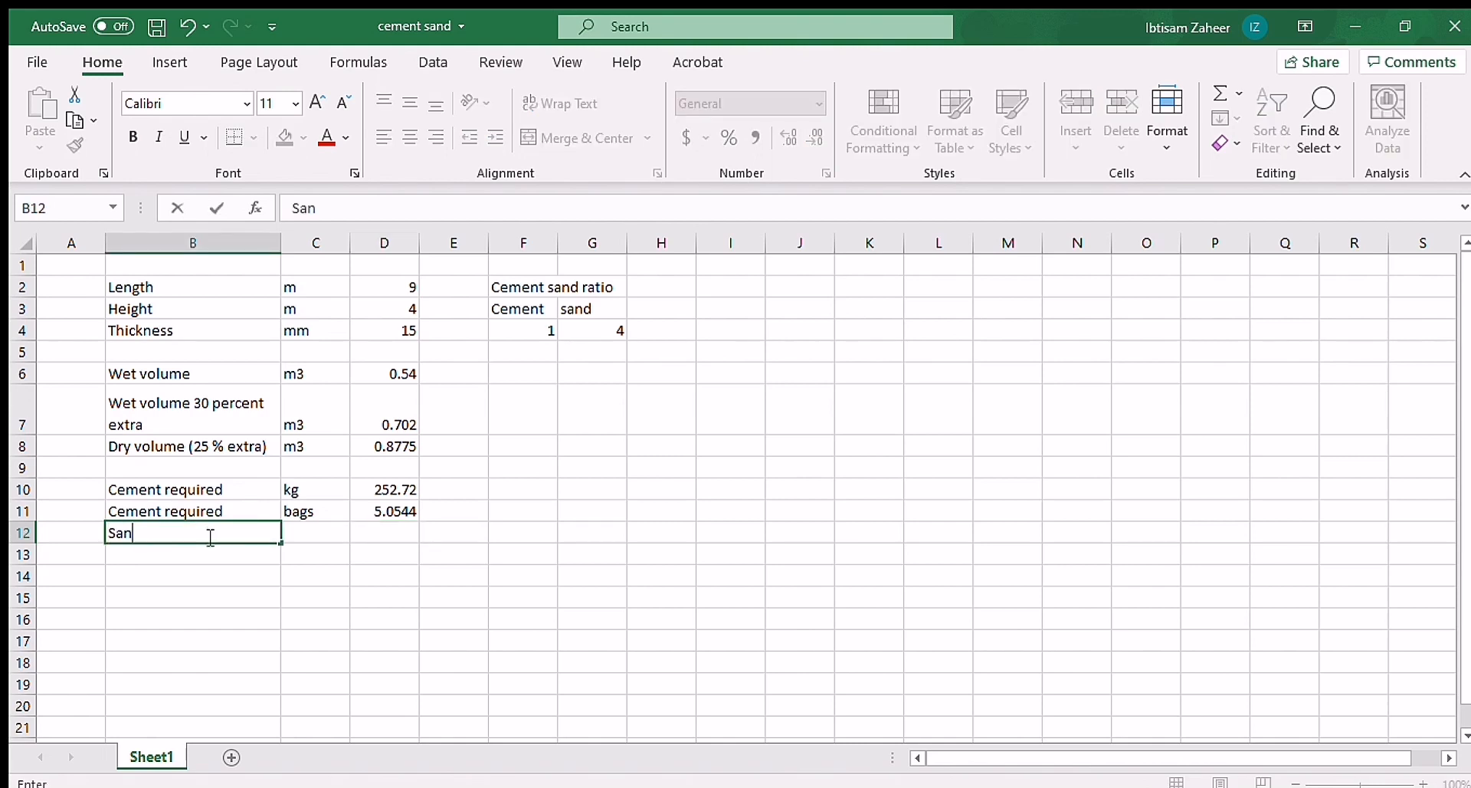
type("d required")
left_click(319, 529)
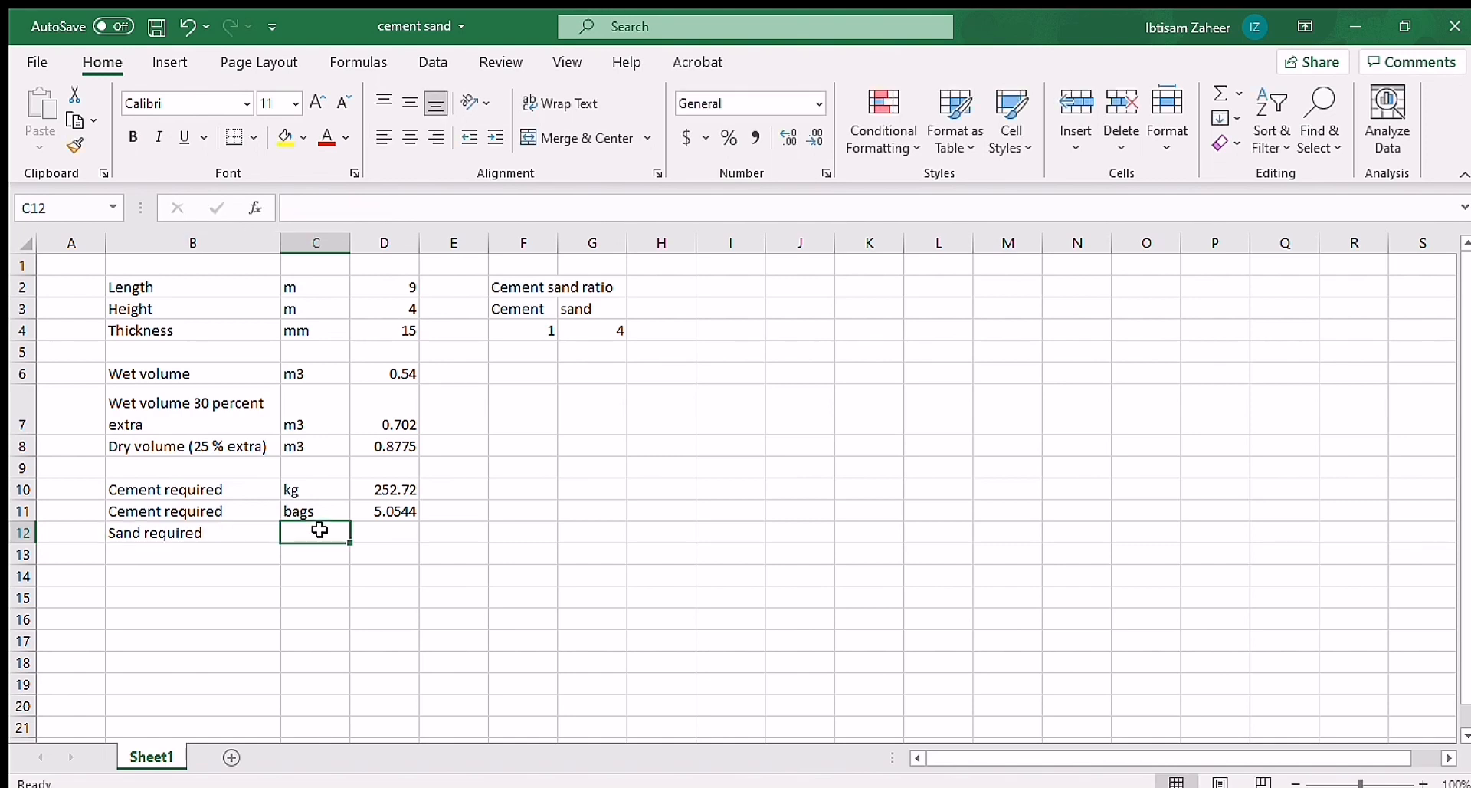
type("m3")
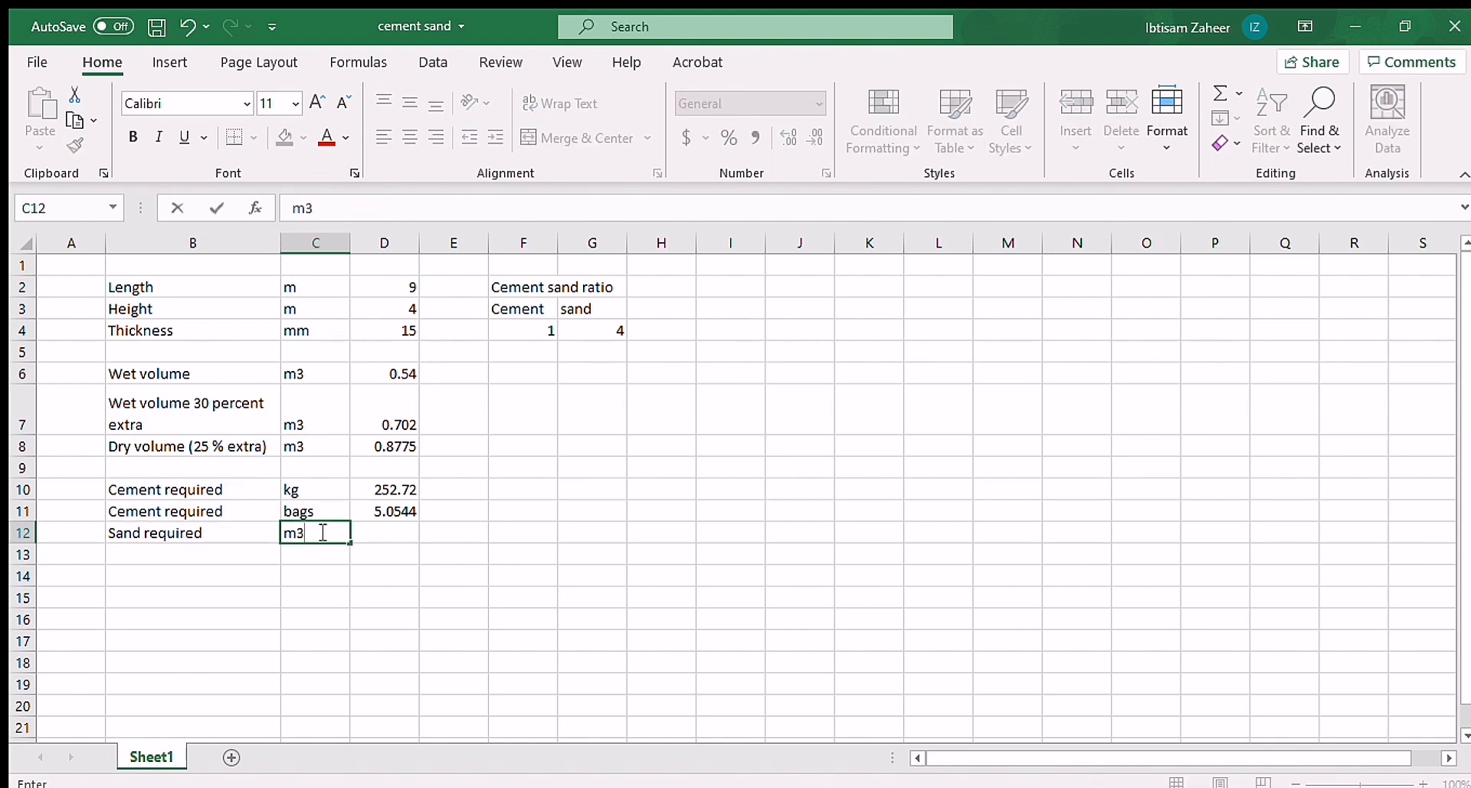
Step: Calculate the required sand in D12 with the formula =((D8*G4)/(F4+G4))
left_click(381, 529)
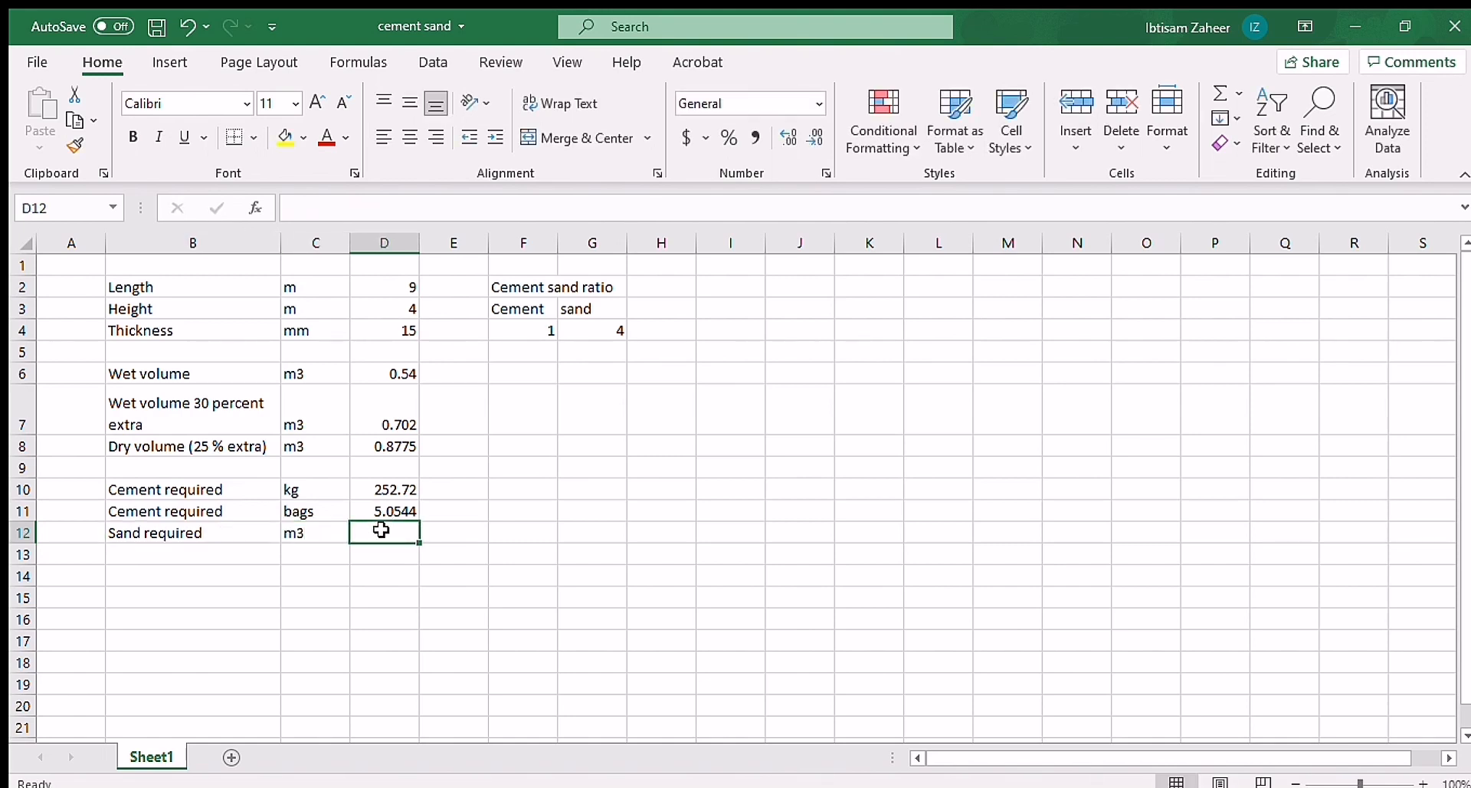
type("=((")
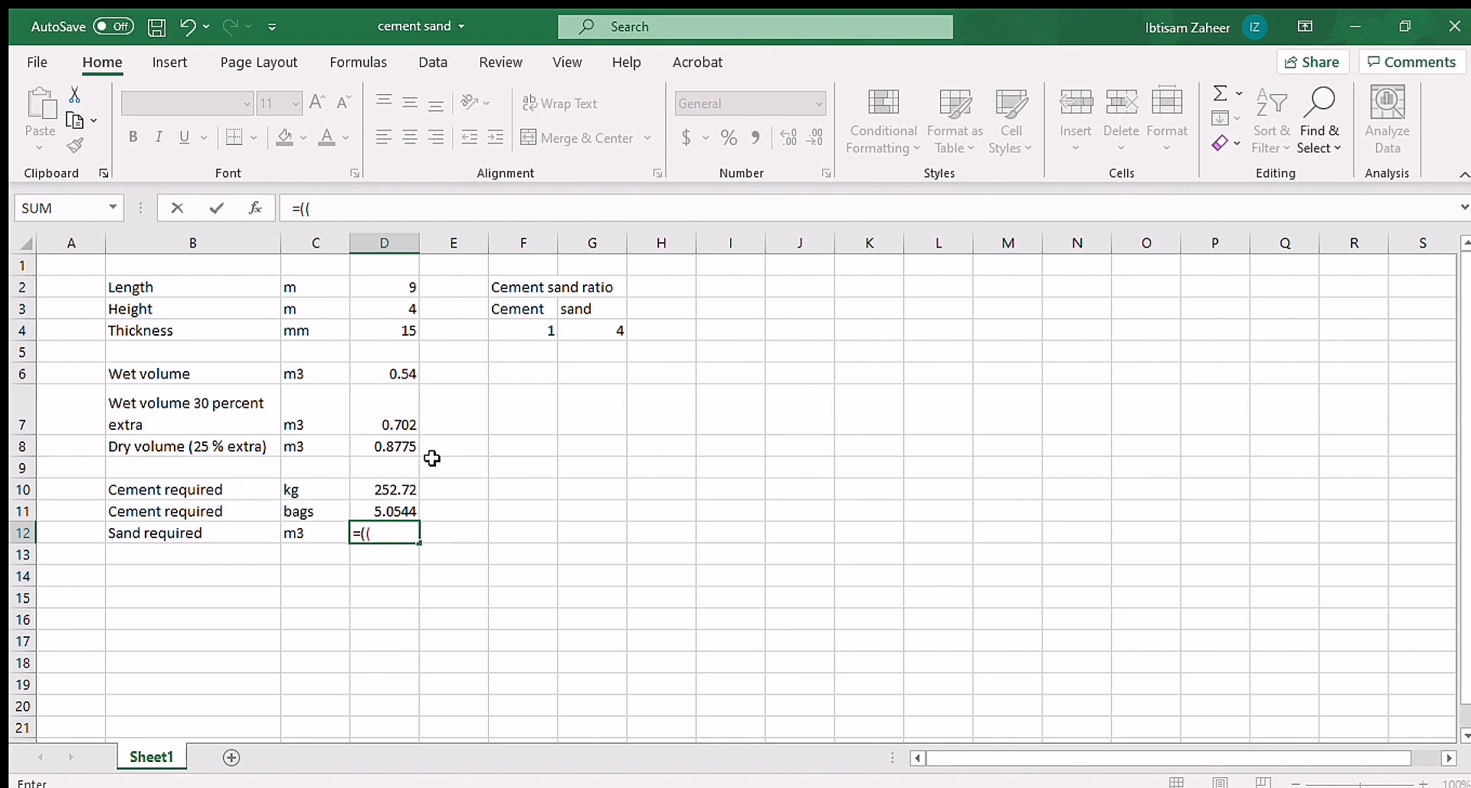
left_click(403, 447)
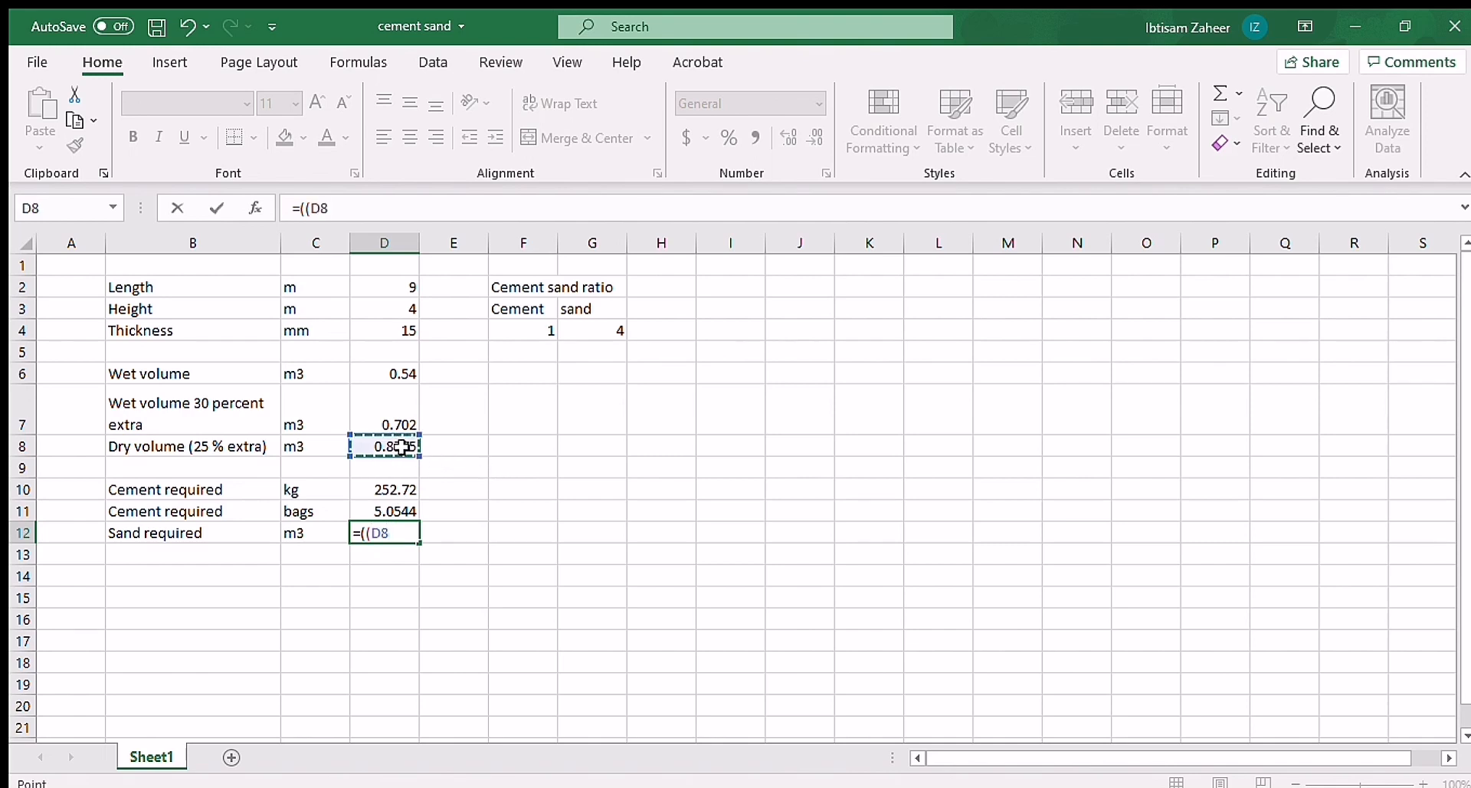
type("*")
left_click(606, 325)
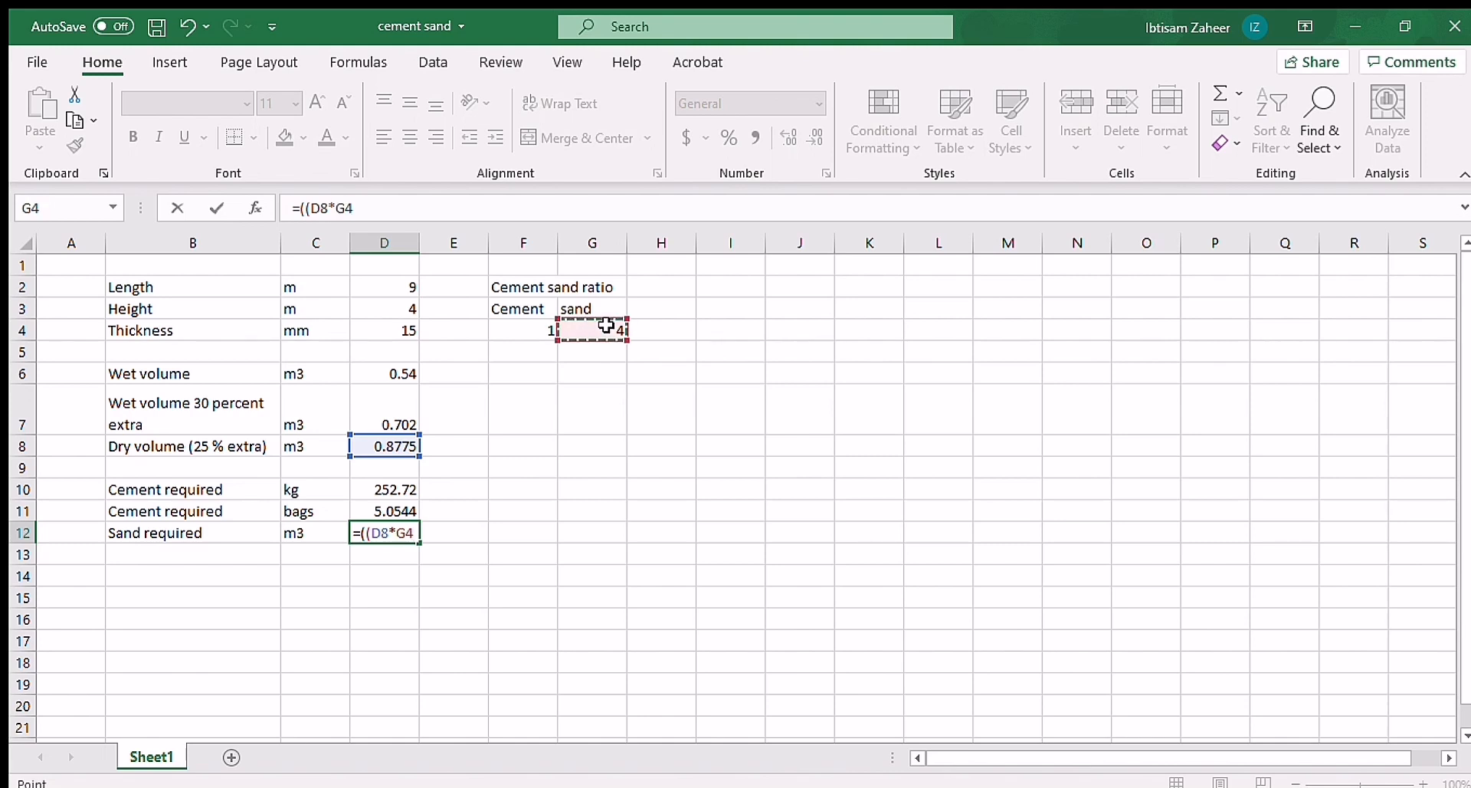
type(")/(")
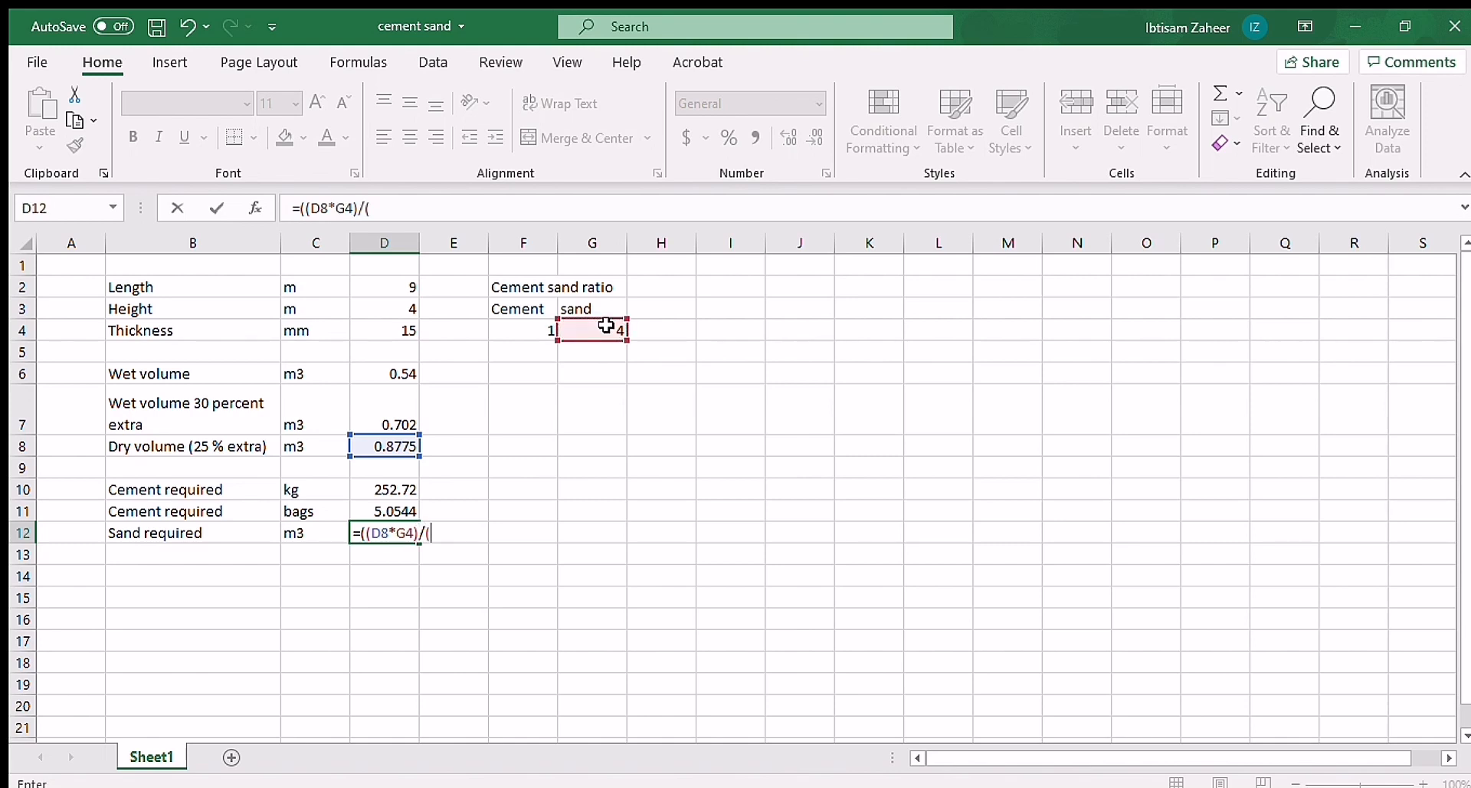
left_click(530, 328)
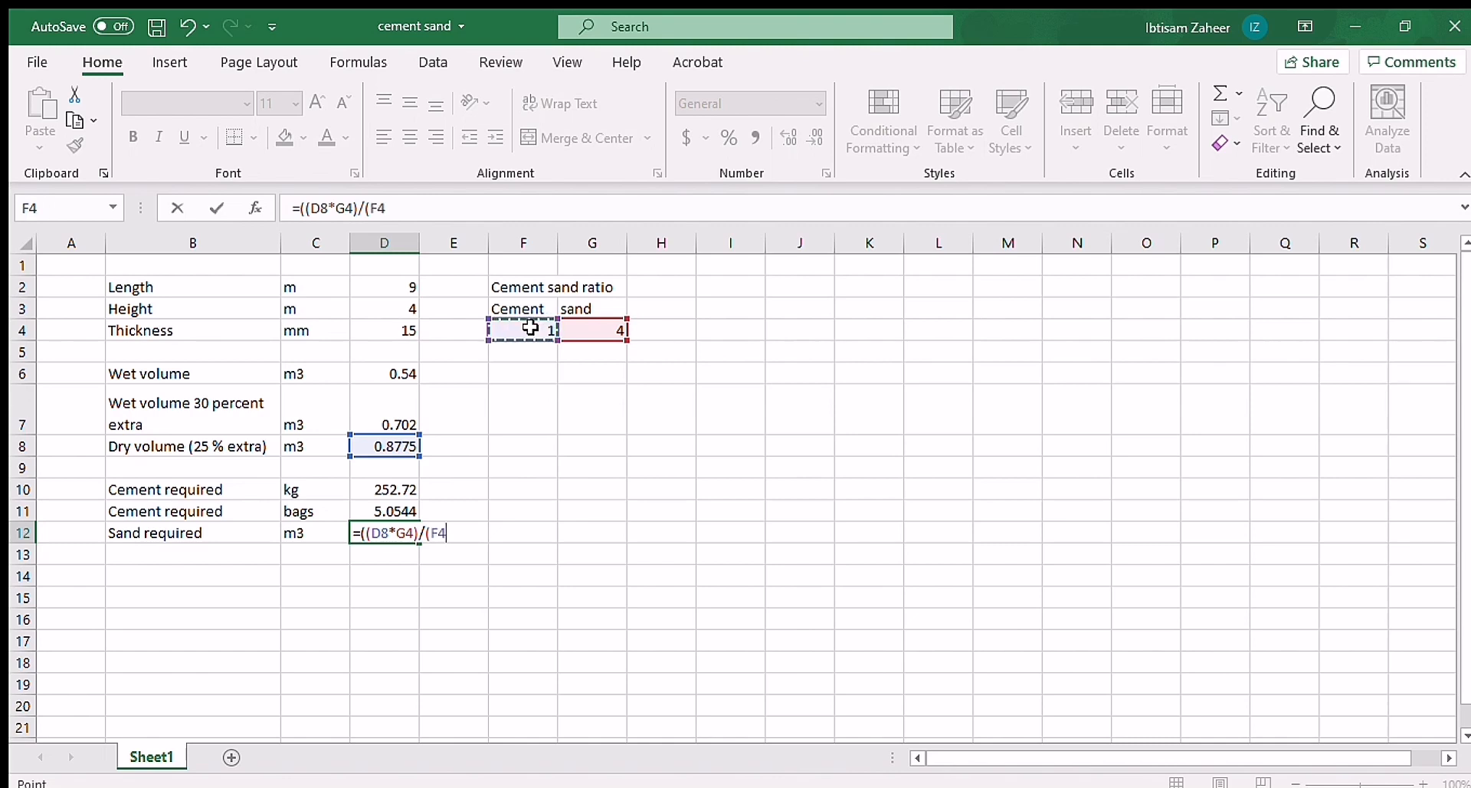
type("+")
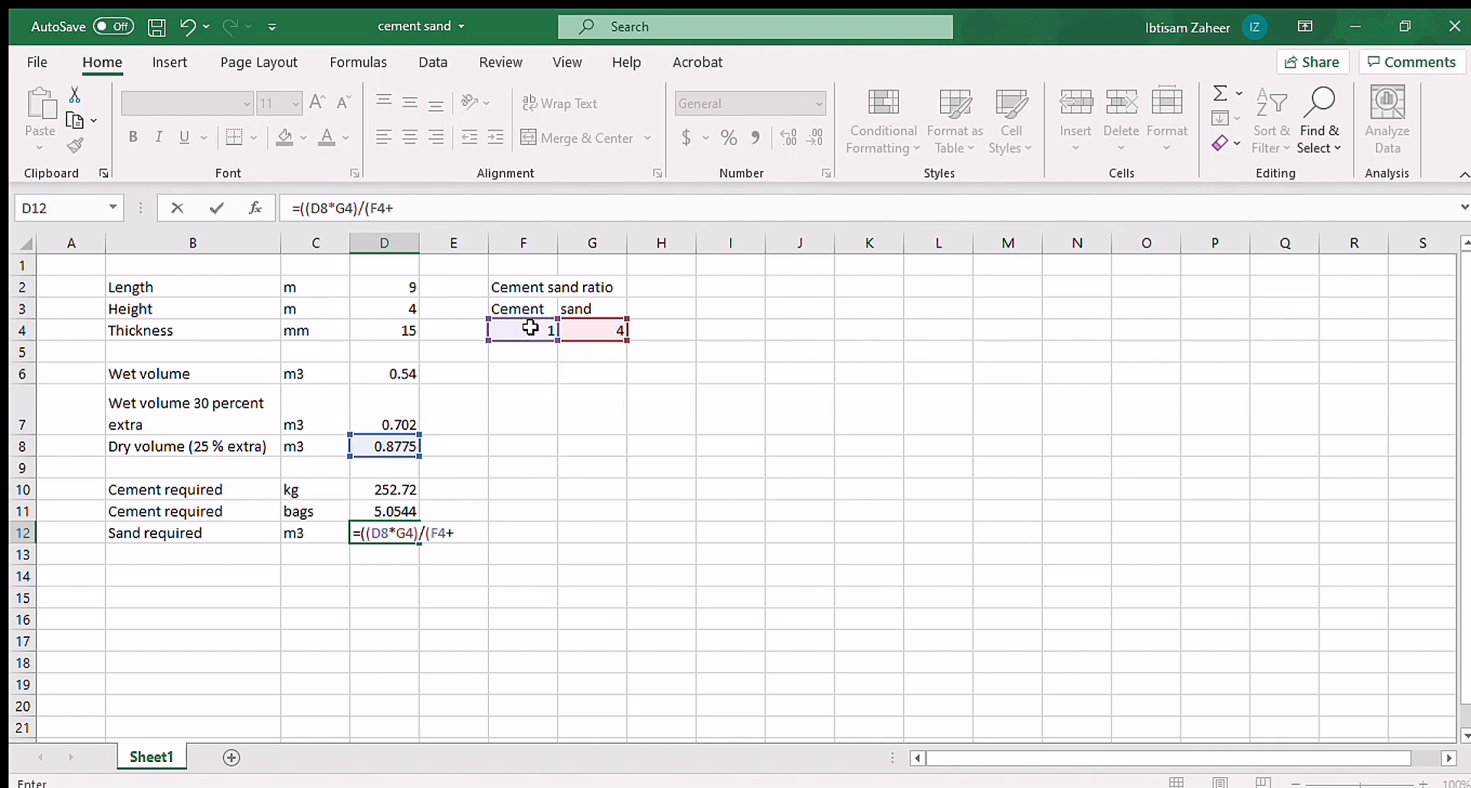
left_click(608, 328)
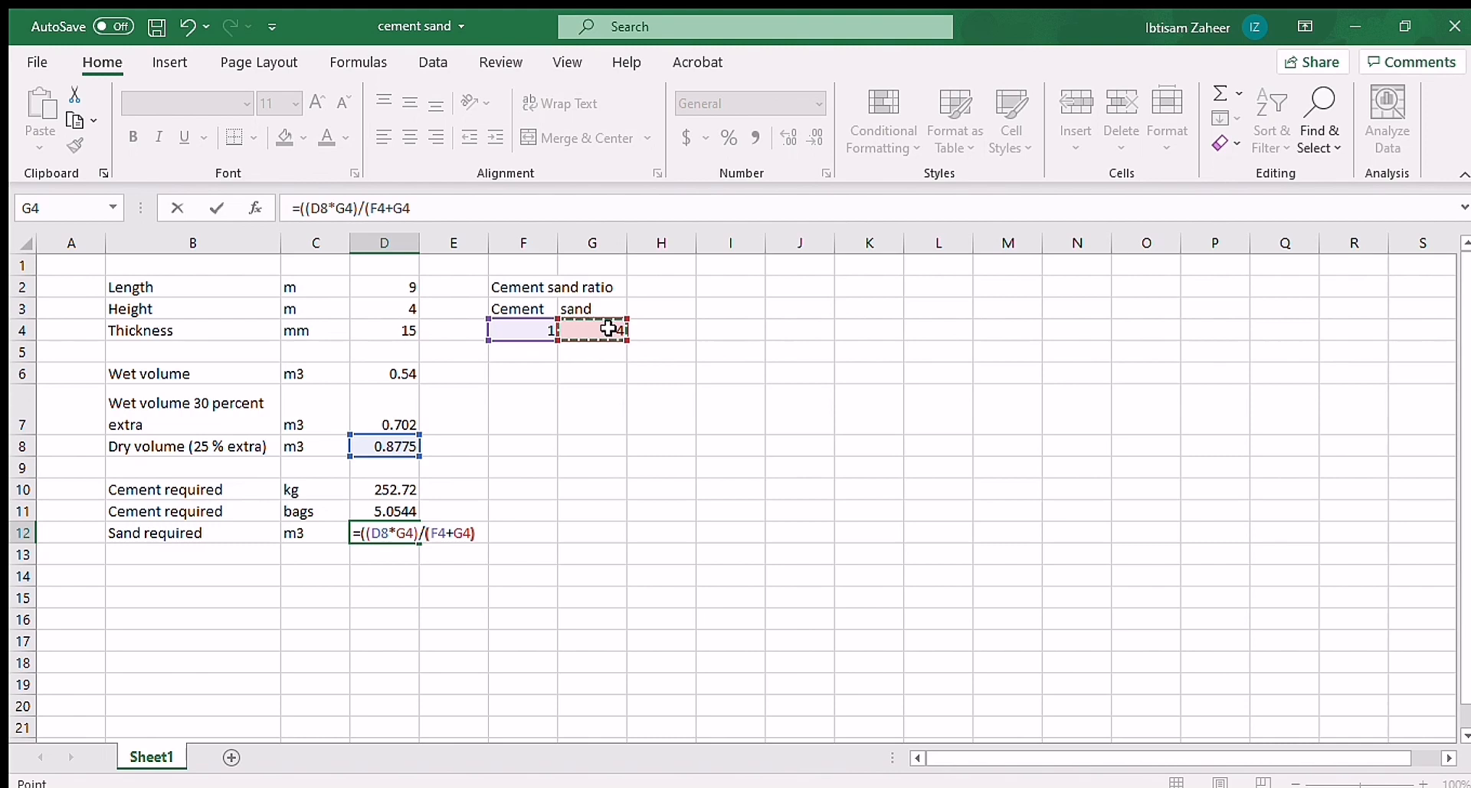
type("))")
key("Return")
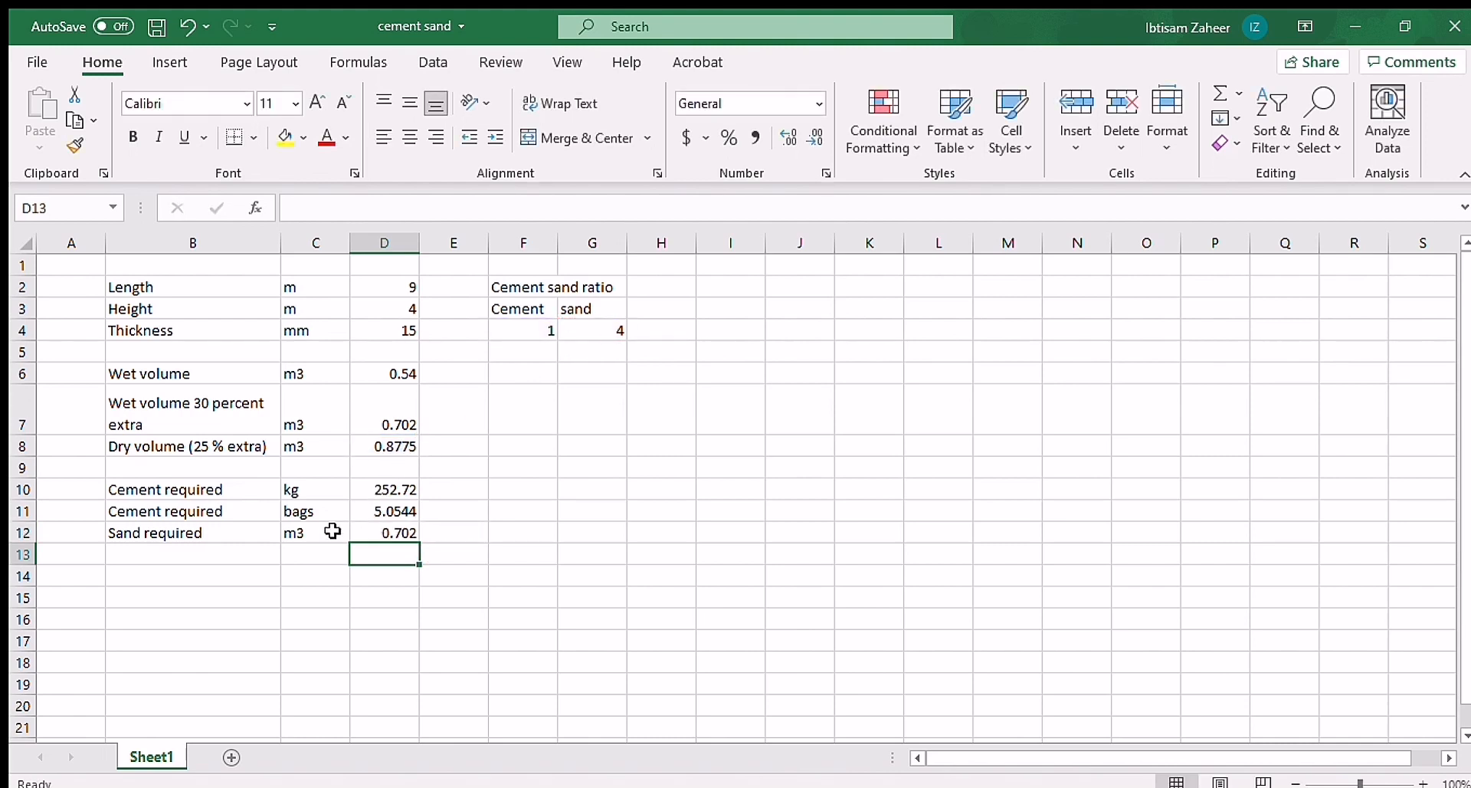
Step: Add a "Water required" label in B13 with the unit kg/ltr in C13
left_click(217, 558)
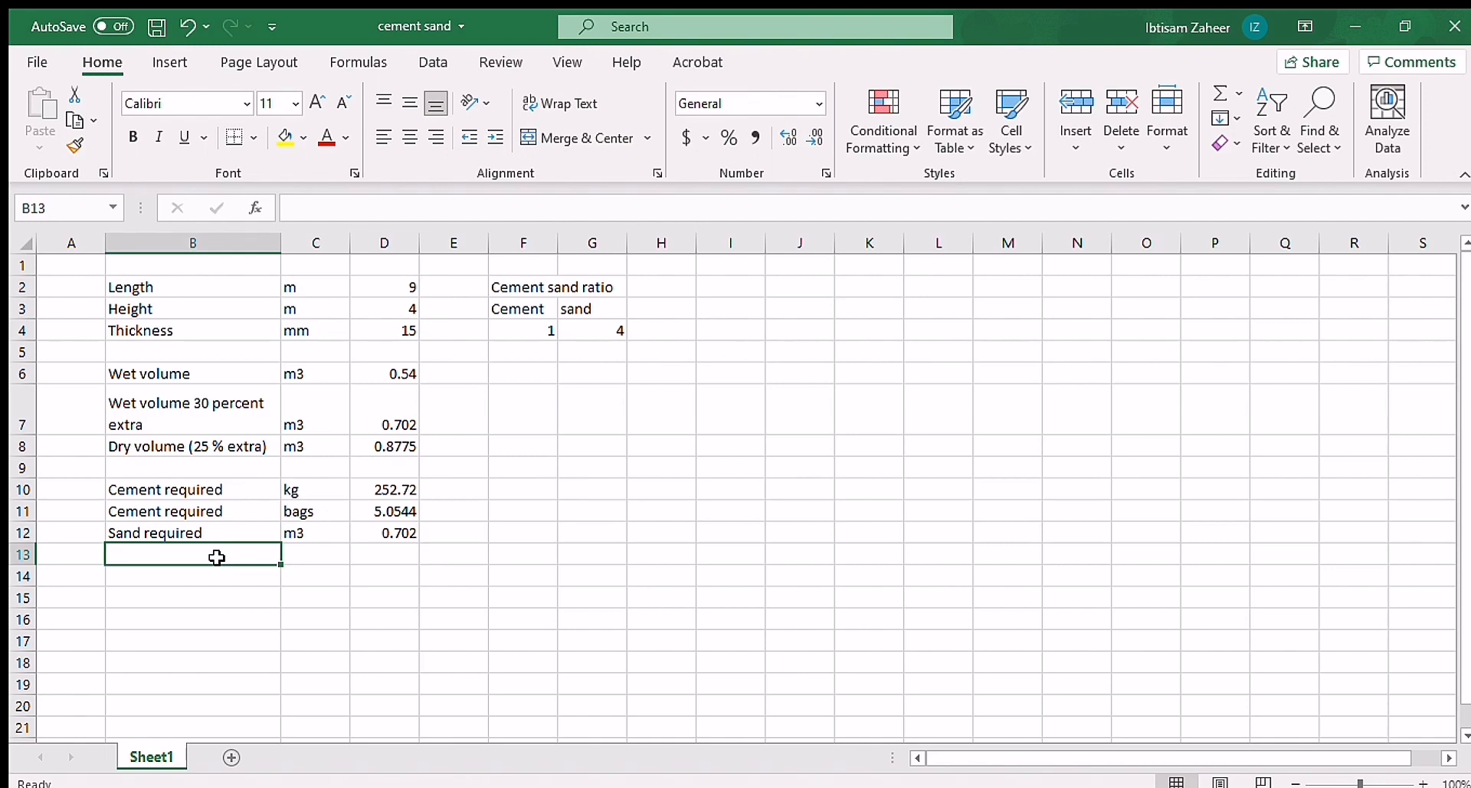
type("Water")
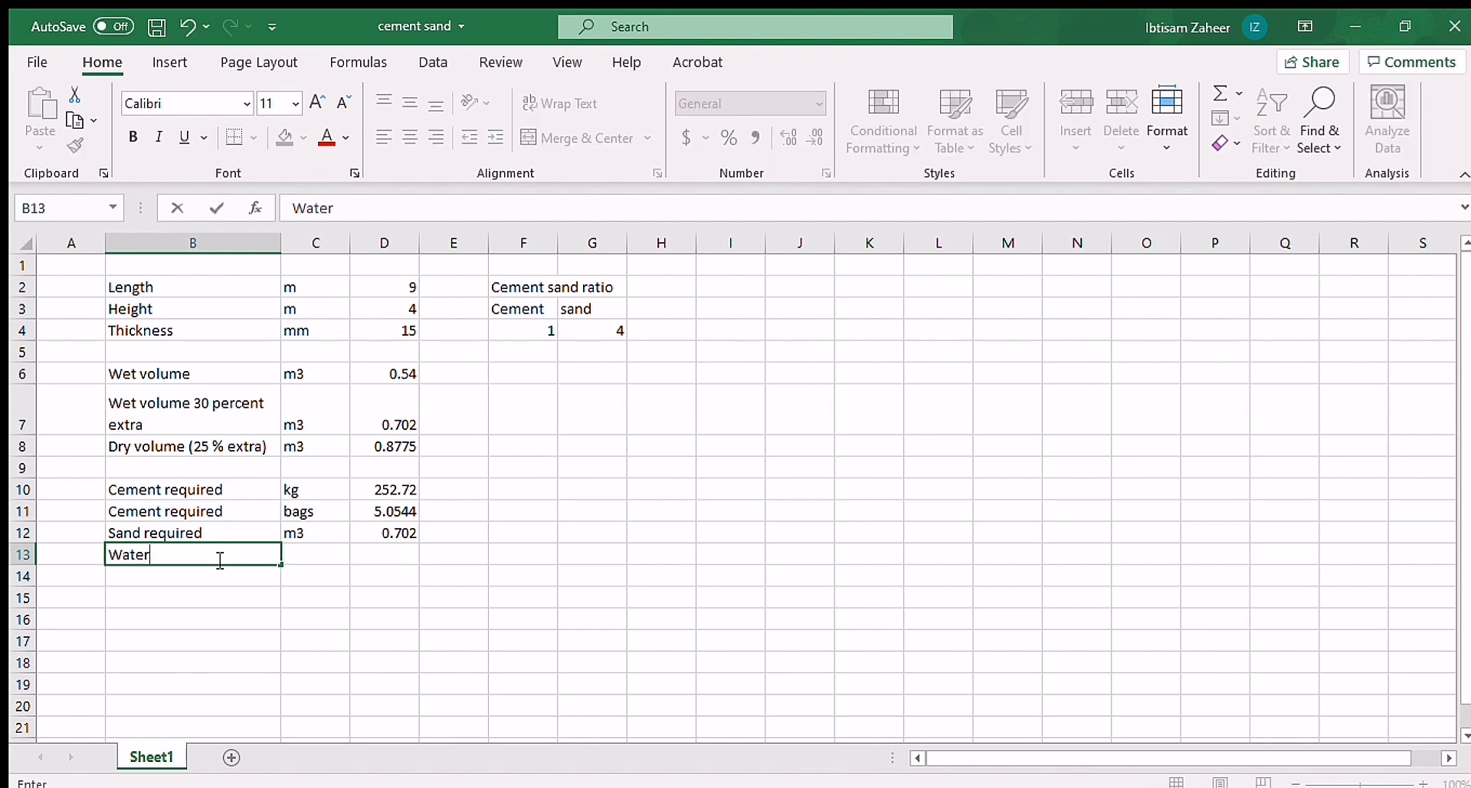
type(" required")
left_click(309, 552)
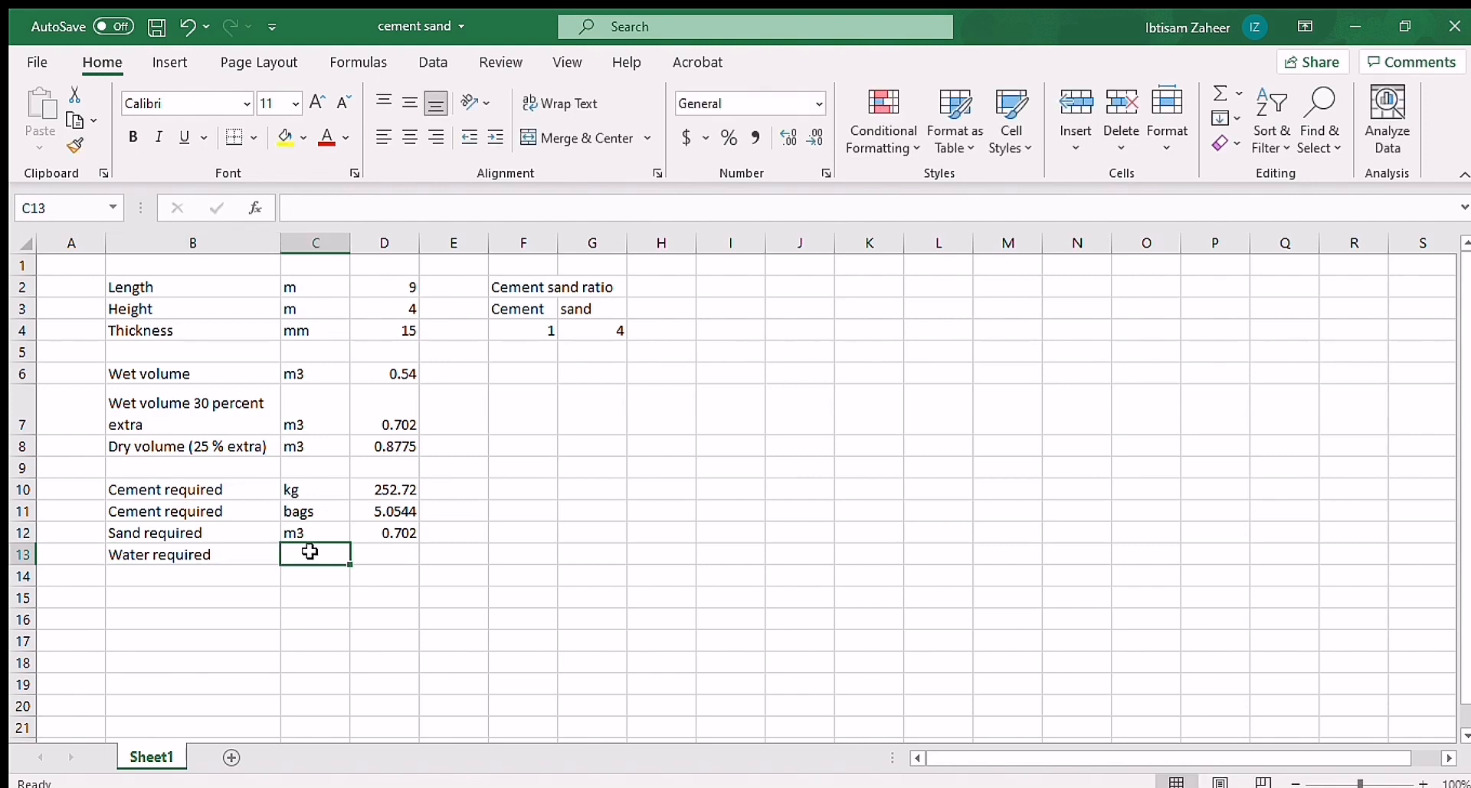
type("kg")
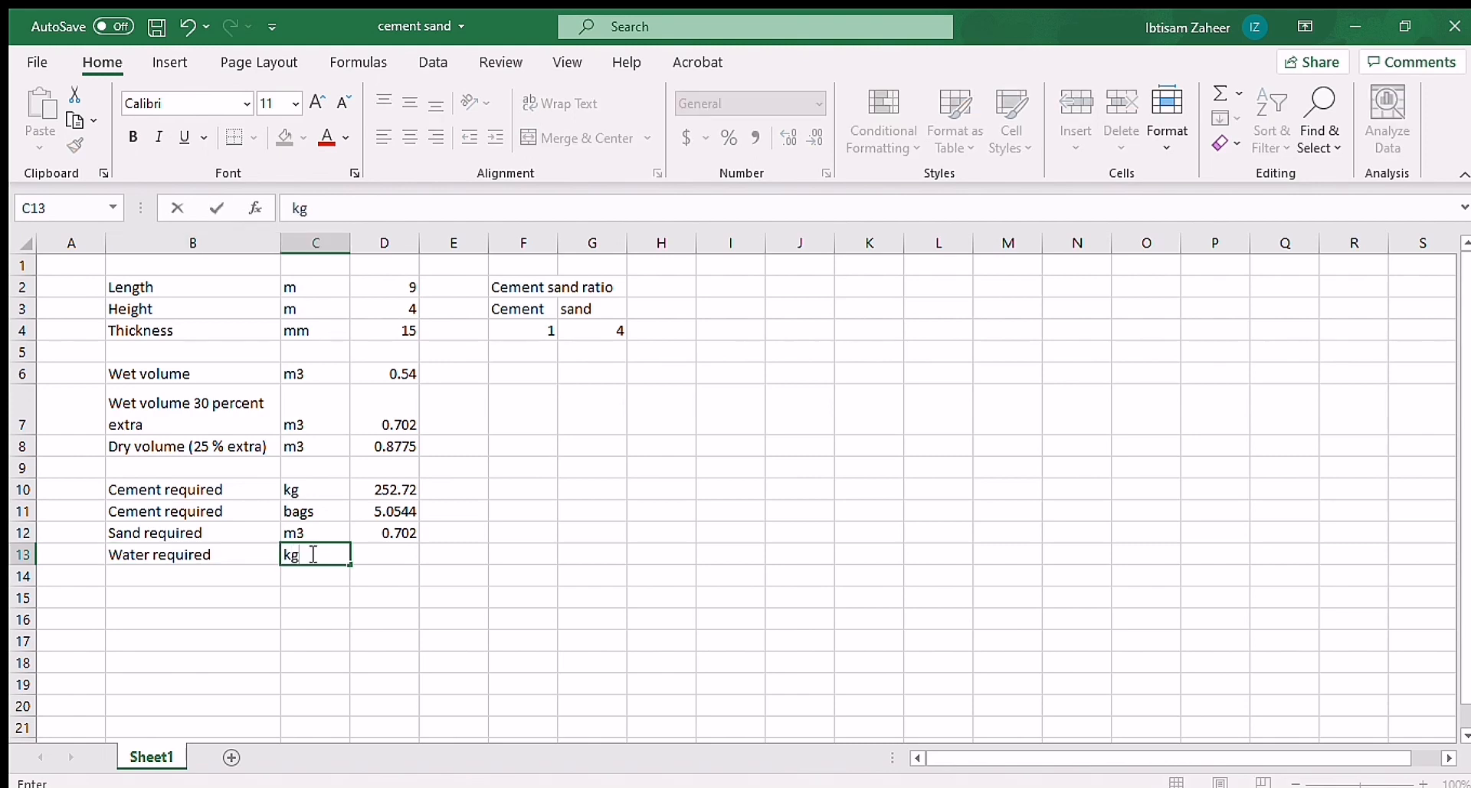
type("/ltr")
Step: Calculate the required water in D13 with the formula =D10*0.7
left_click(384, 553)
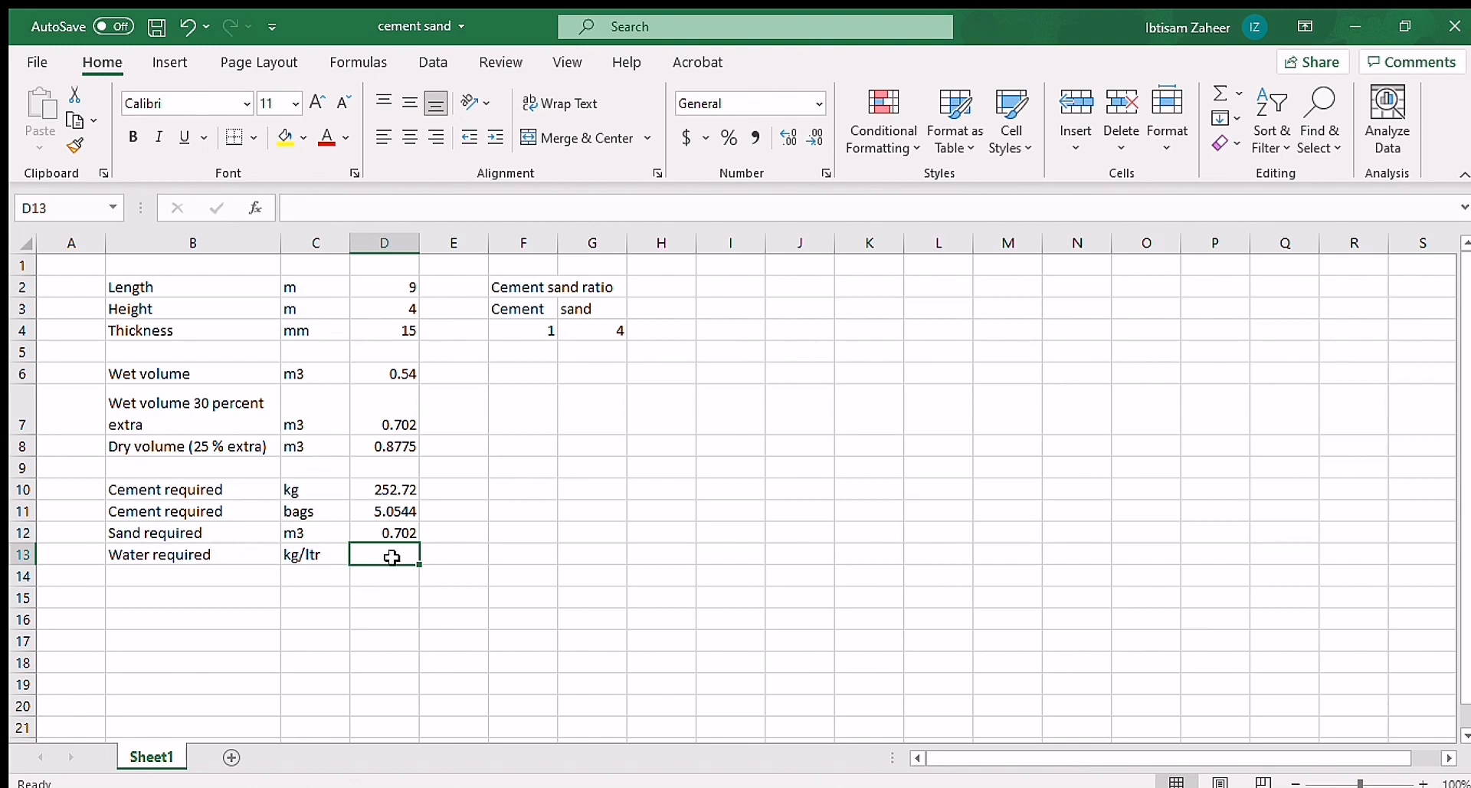
type("=")
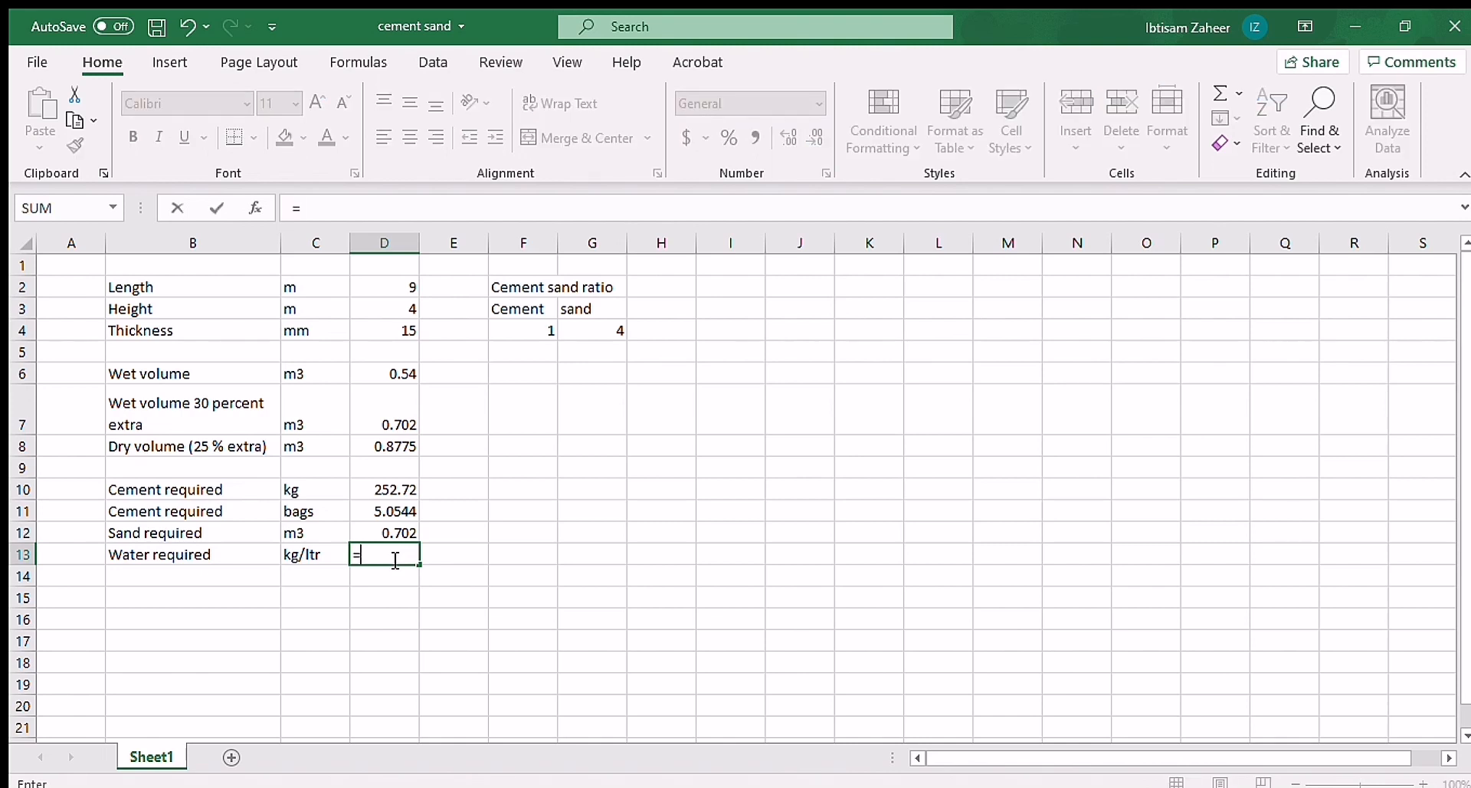
left_click(401, 489)
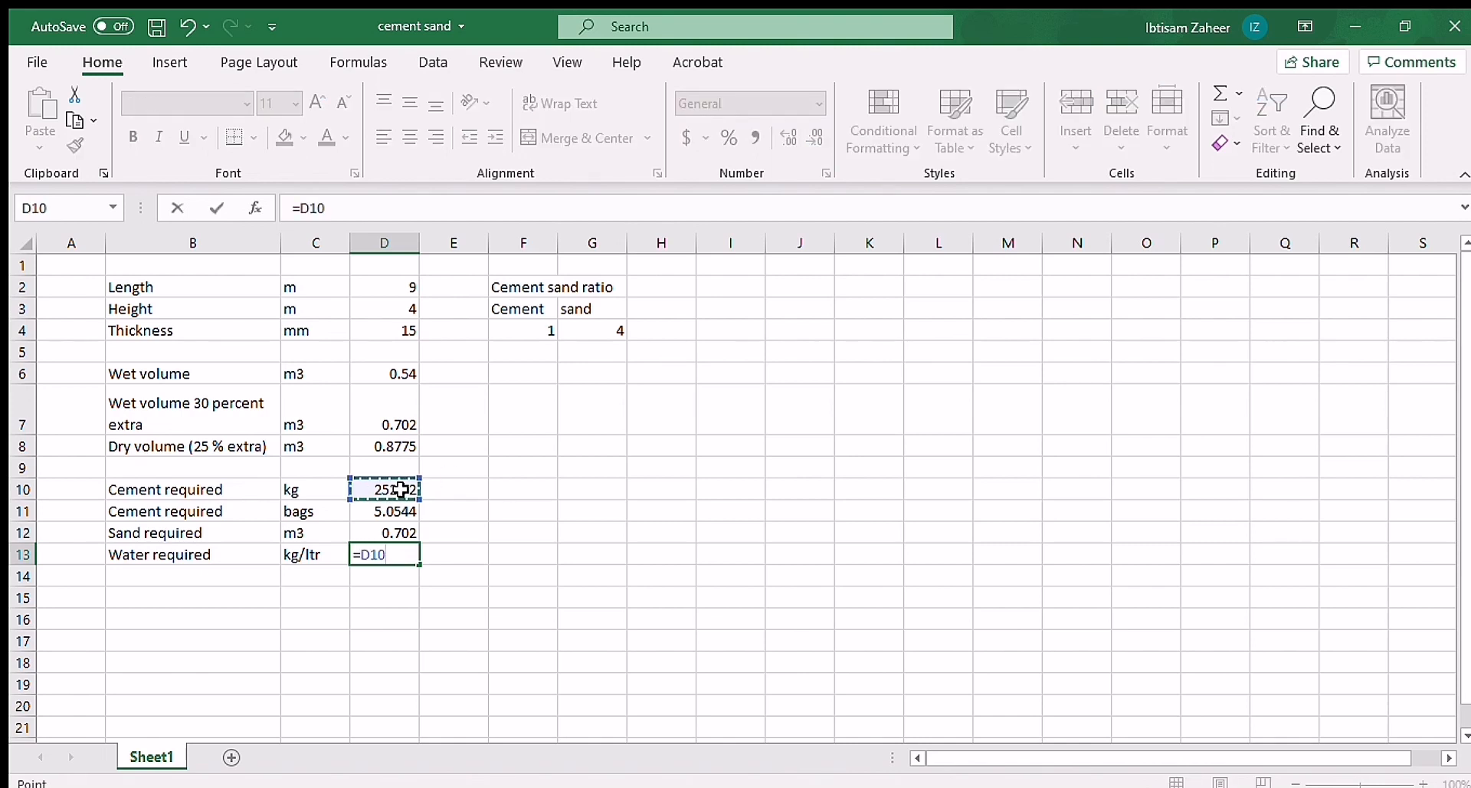
type("*0.7")
key("Return")
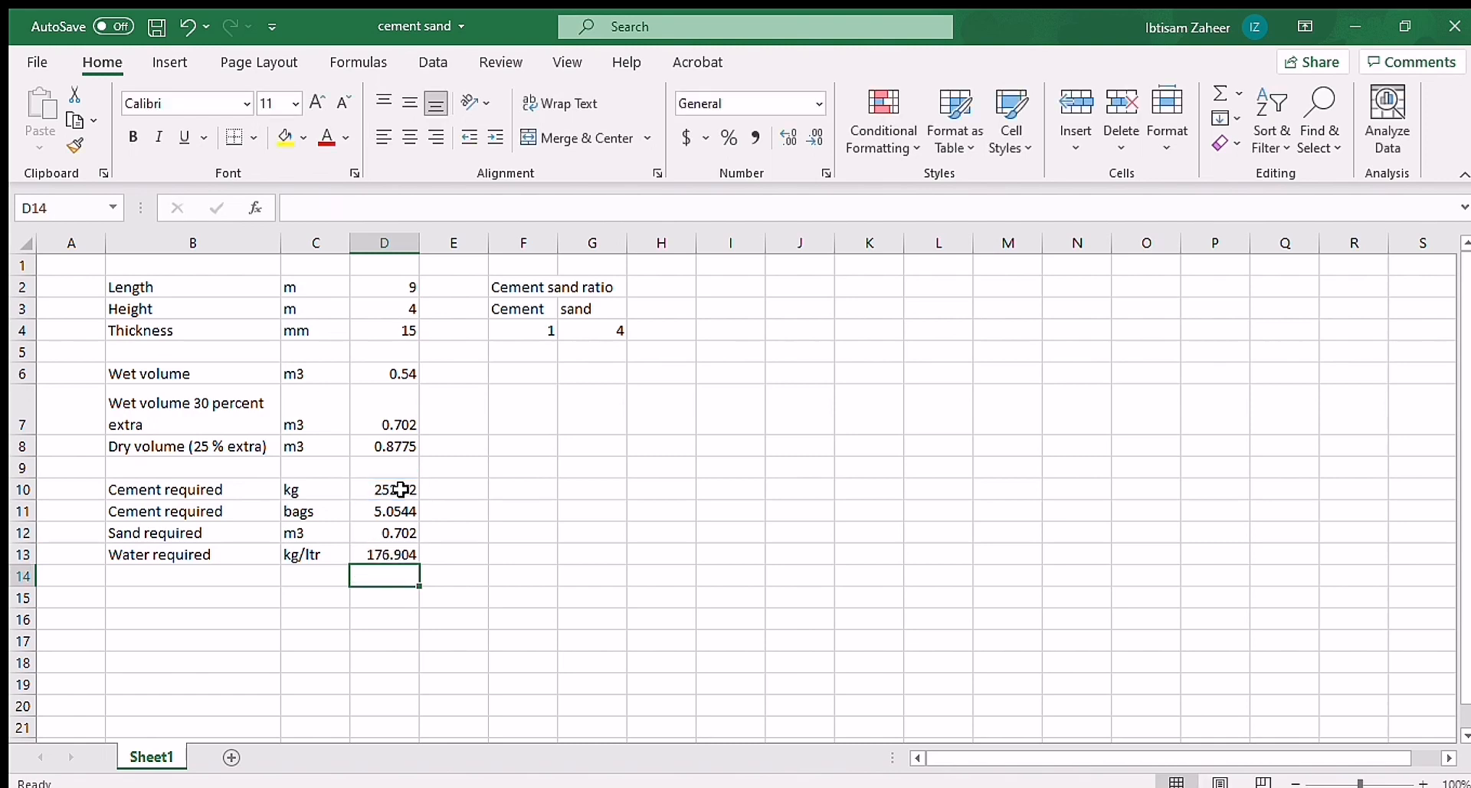
Step: Enter the title "Cement,sand& water quantity required for plaster" in B1 and merge and centre it across B1:D1
left_click(430, 551)
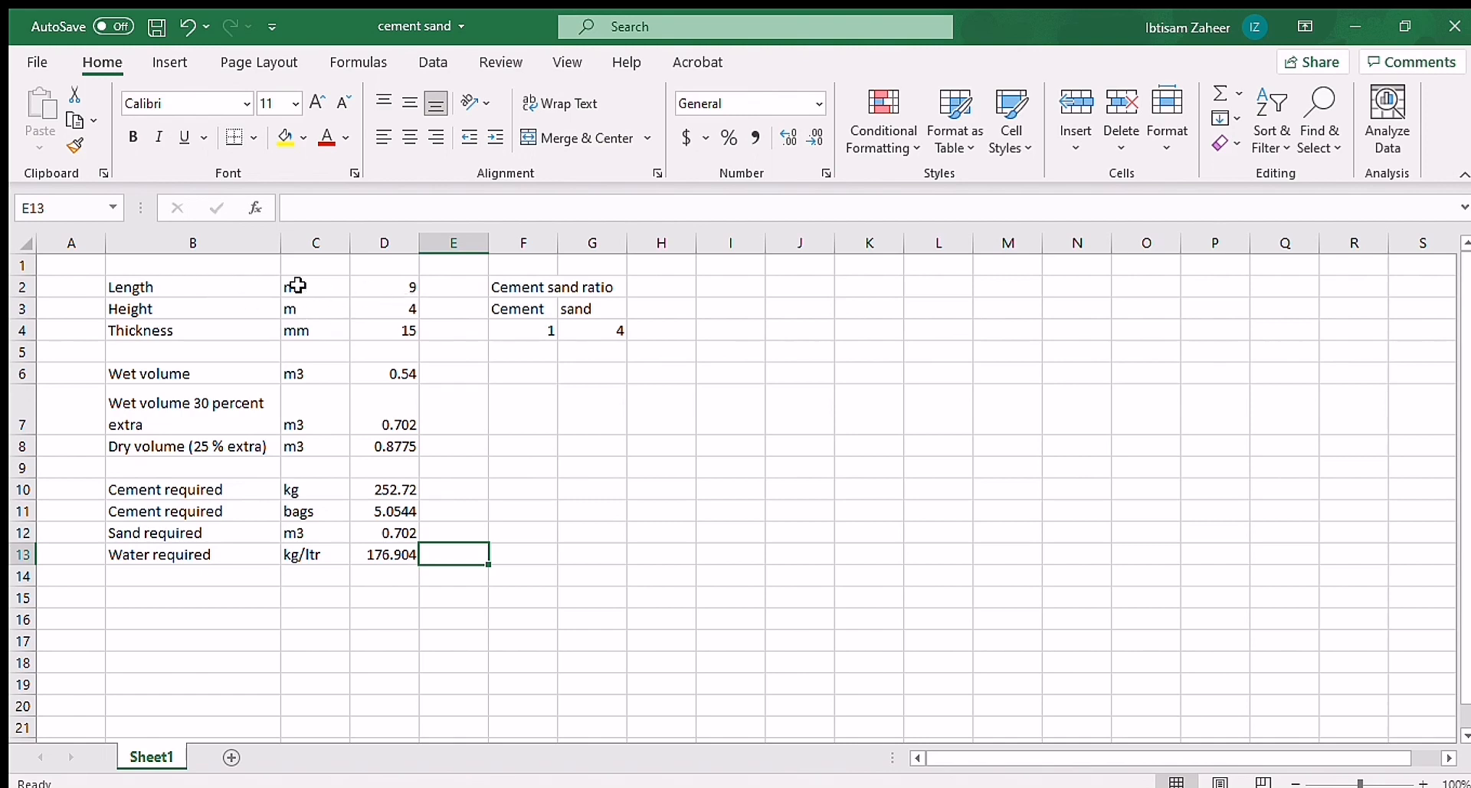
left_click(222, 266)
type("Cement,sand& water quantity required for plaster")
left_click_drag(222, 266, 385, 266)
left_click(579, 138)
Step: Centre the units and values in columns C and D, and merge and centre the Cement sand ratio heading across F2:G2
mouse_move(281, 243)
left_mouse_down()
mouse_move(308, 243)
mouse_move(411, 554)
left_mouse_up()
left_click(410, 138)
left_click_drag(545, 288, 619, 287)
left_click(578, 138)
Step: Make the ratio heading bold and add borders to the ratio table F2:G4 and the main table B1:D13
left_click_drag(550, 309, 619, 330)
left_click(133, 138)
left_click(254, 138)
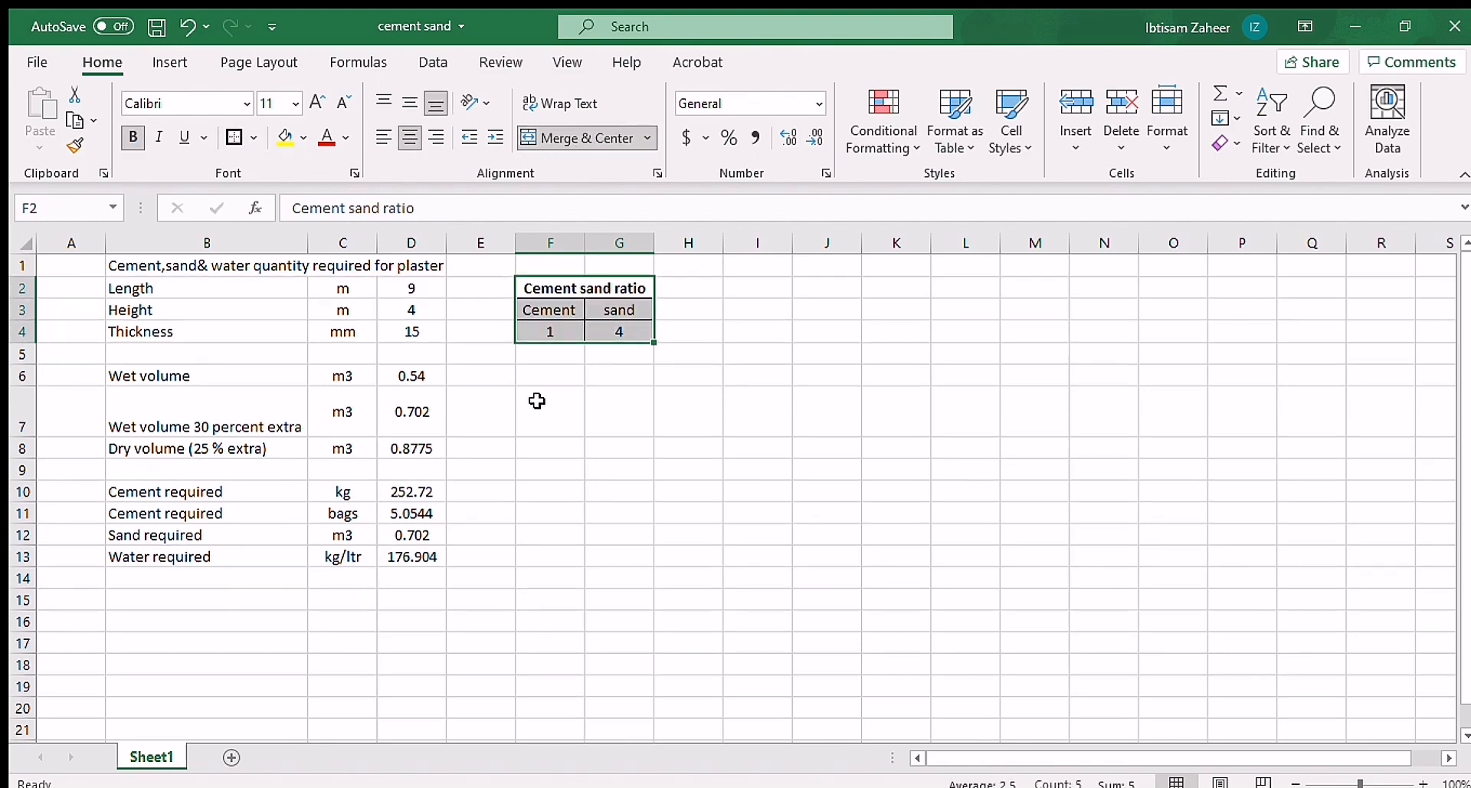
left_click_drag(276, 266, 411, 555)
left_click(254, 138)
Step: Hide rows 5 to 9 and fill the input cells D2:D4 and F4:G4 with yellow
left_click_drag(22, 468, 23, 352)
left_click_drag(411, 288, 412, 332)
left_click(285, 138)
left_click_drag(550, 332, 619, 331)
left_click(285, 138)
Step: Fill the title cell with light blue and make the results in D10:D13 bold
left_click(276, 266)
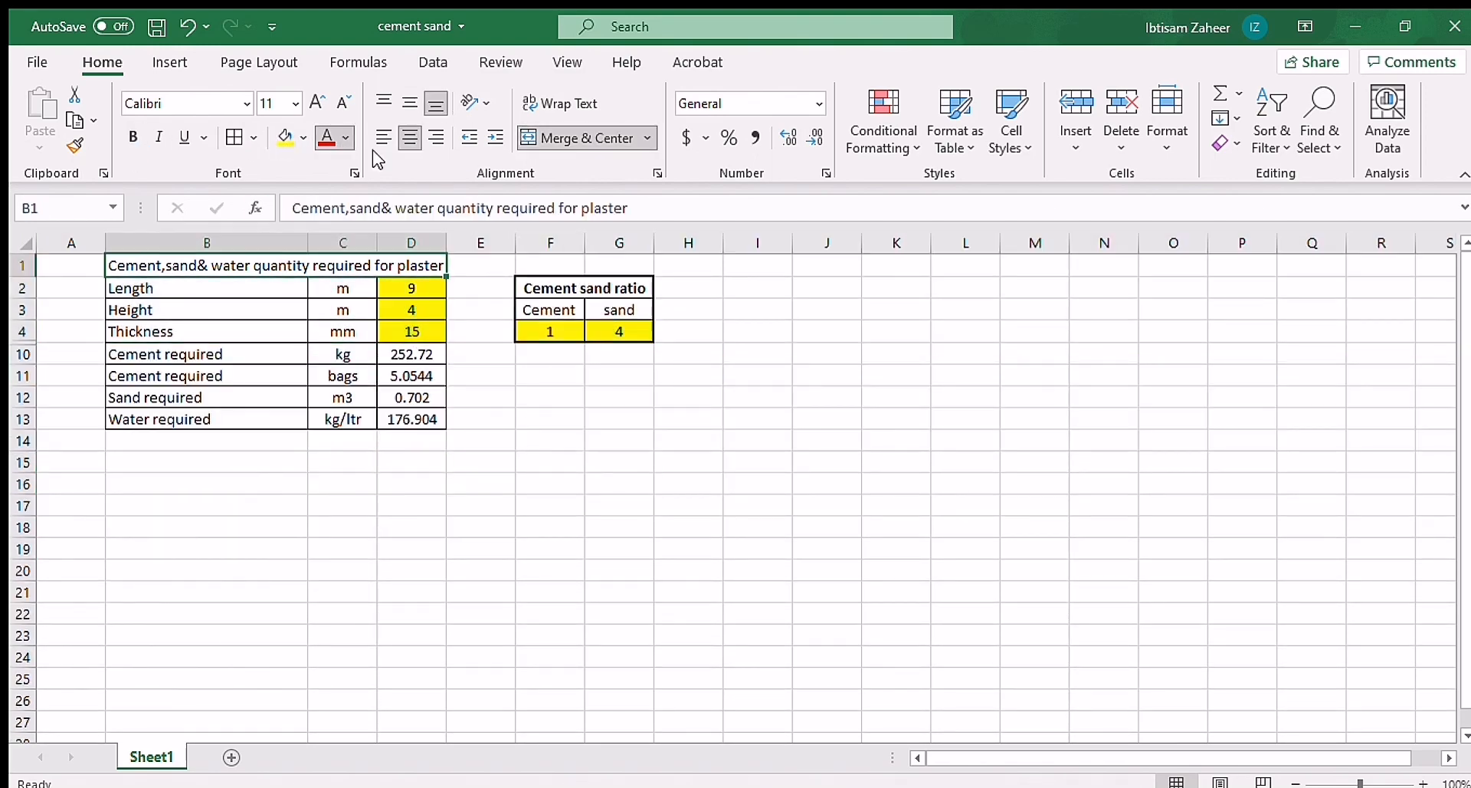
left_click(304, 138)
left_click(420, 234)
left_click_drag(411, 355, 411, 419)
left_click(133, 138)
left_click(491, 398)
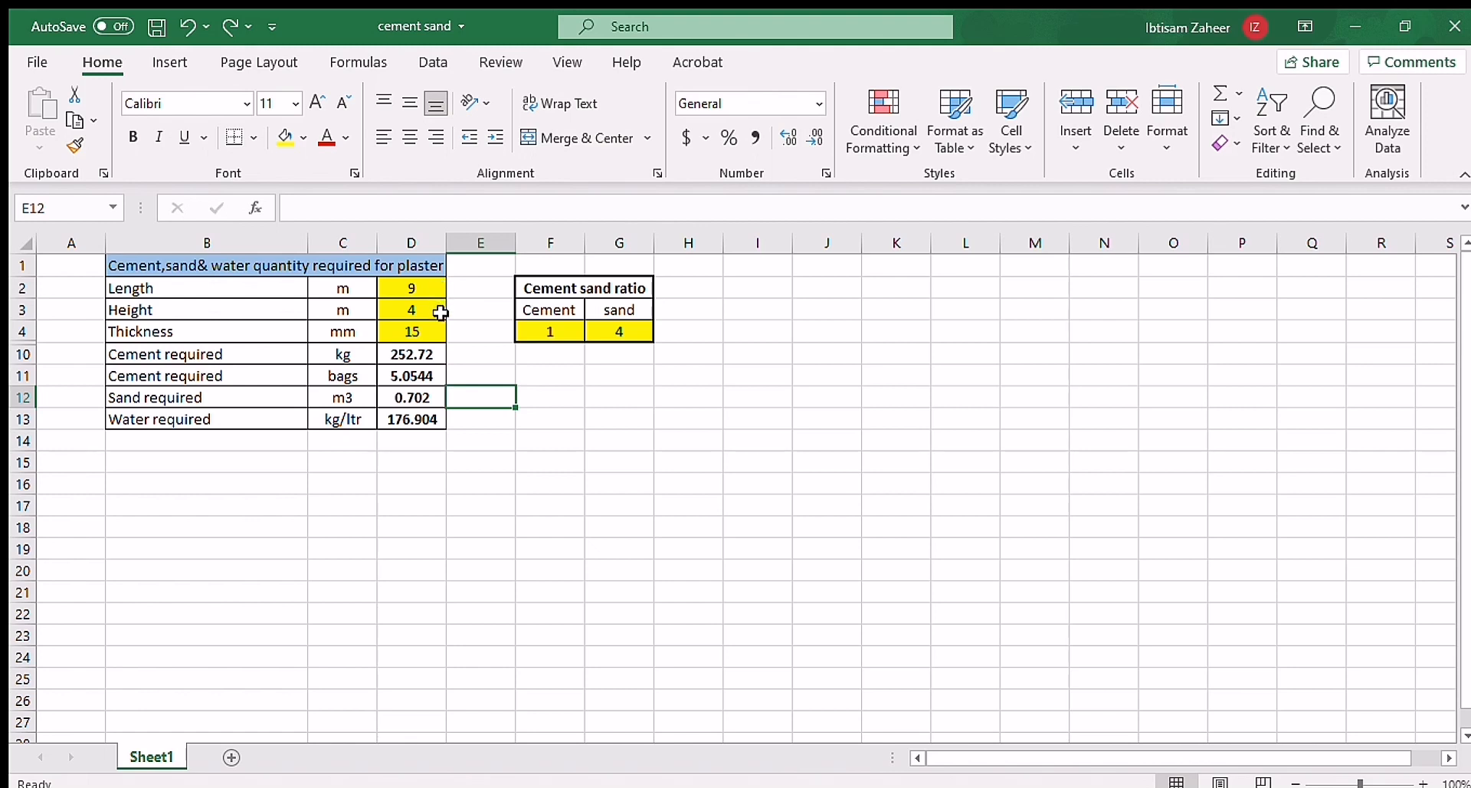
Step: Set the length to 40 m, the height to 5 m and the thickness to 12 mm
left_click(429, 290)
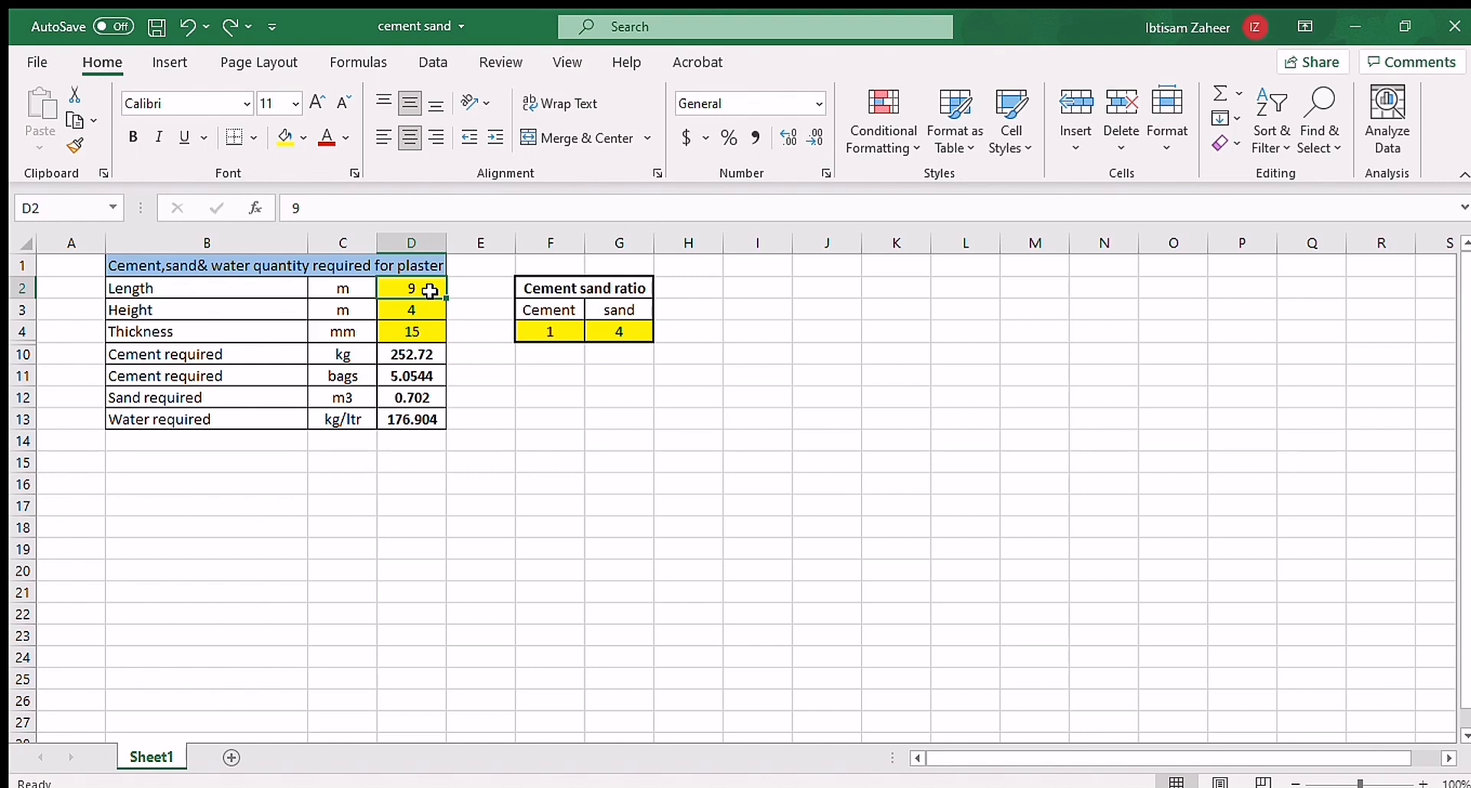
type("40")
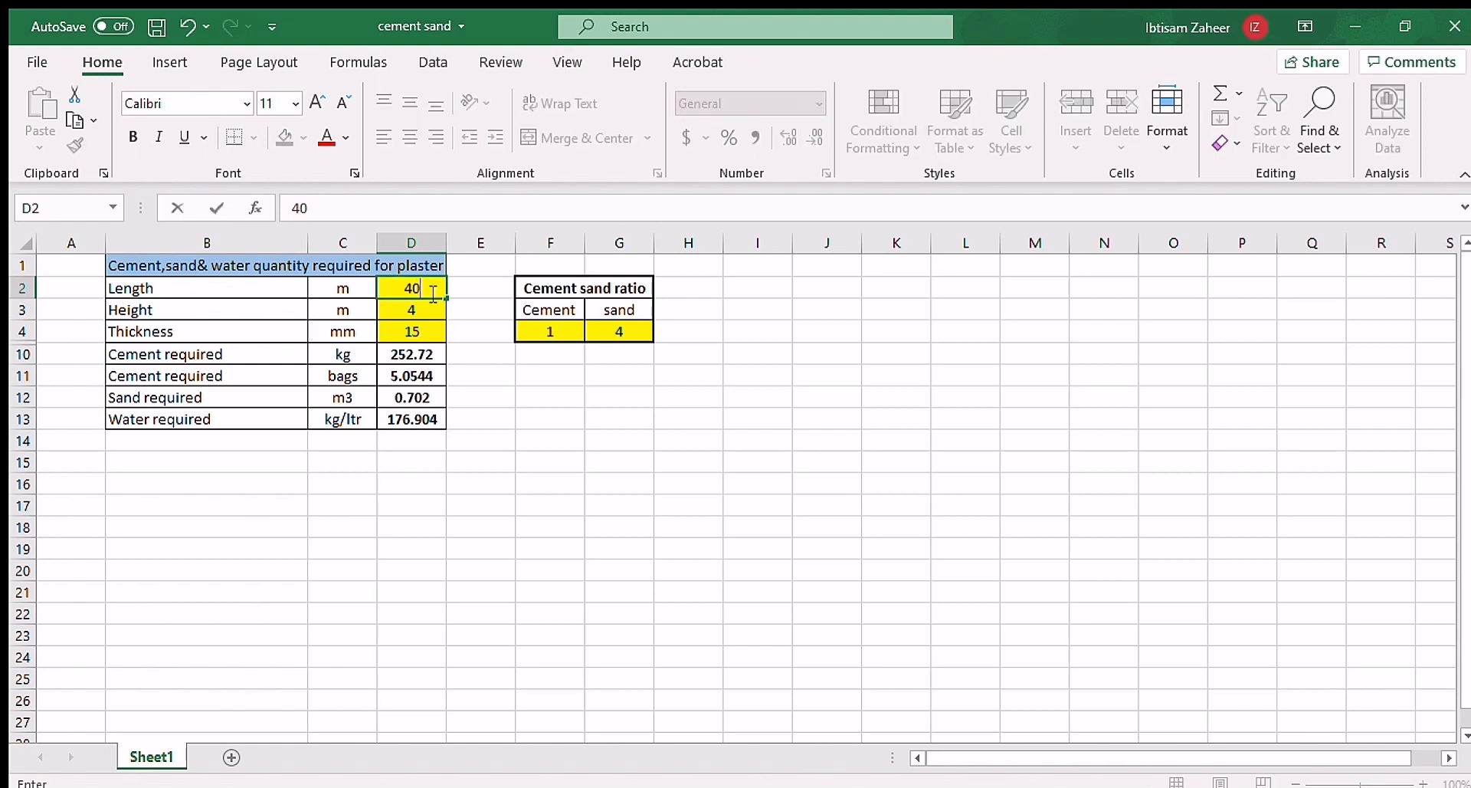
key("Return")
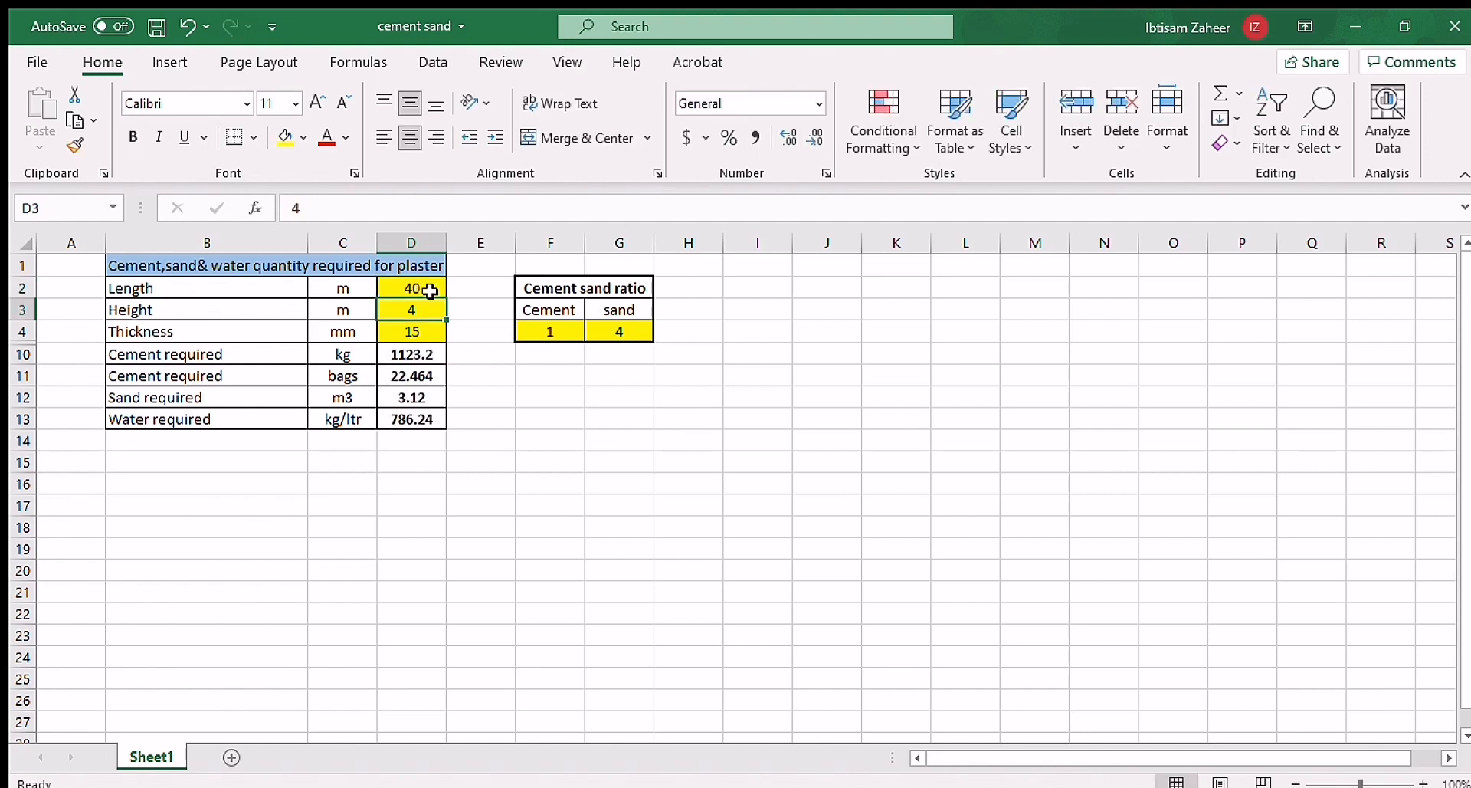
type("5")
key("Return")
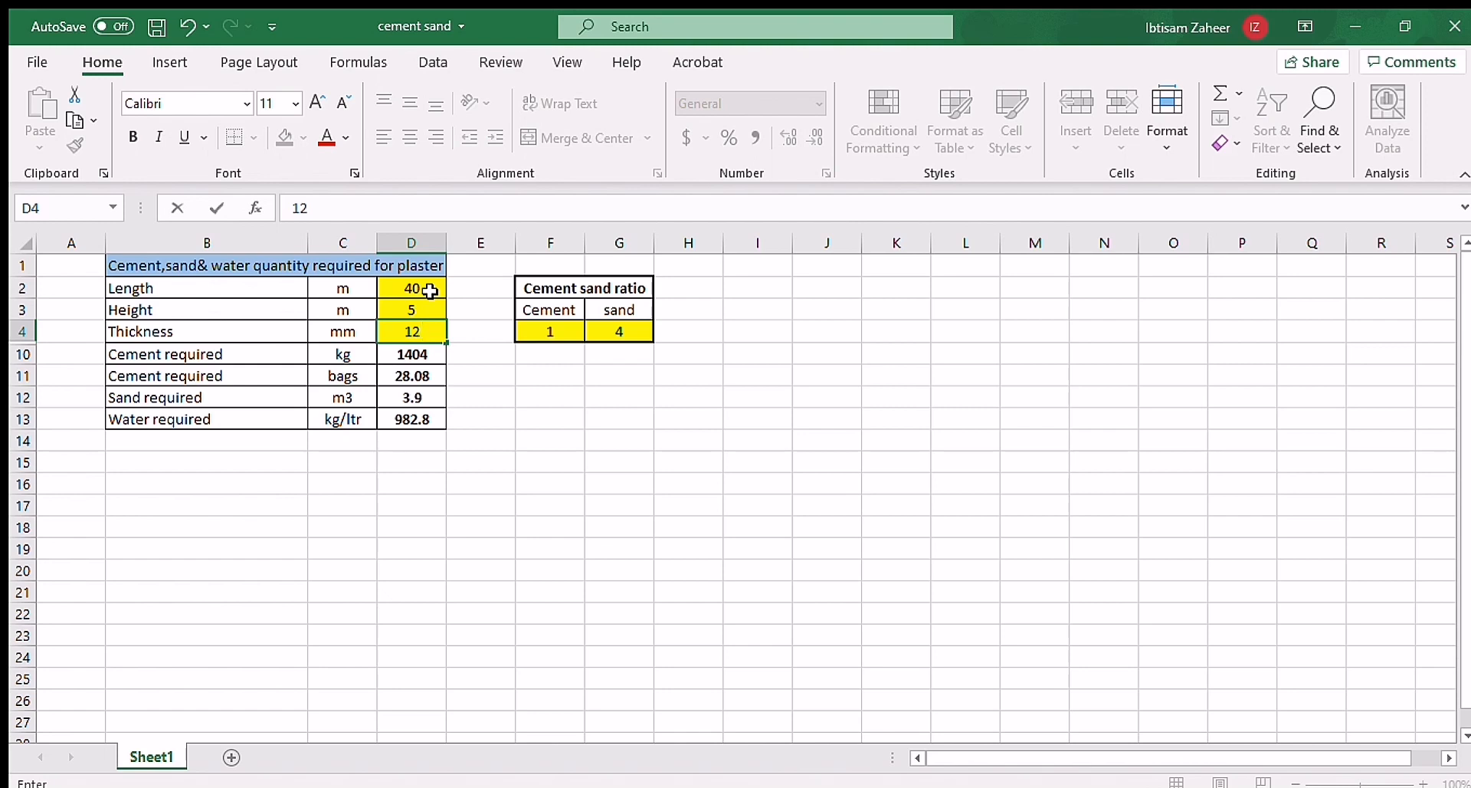
key("Return")
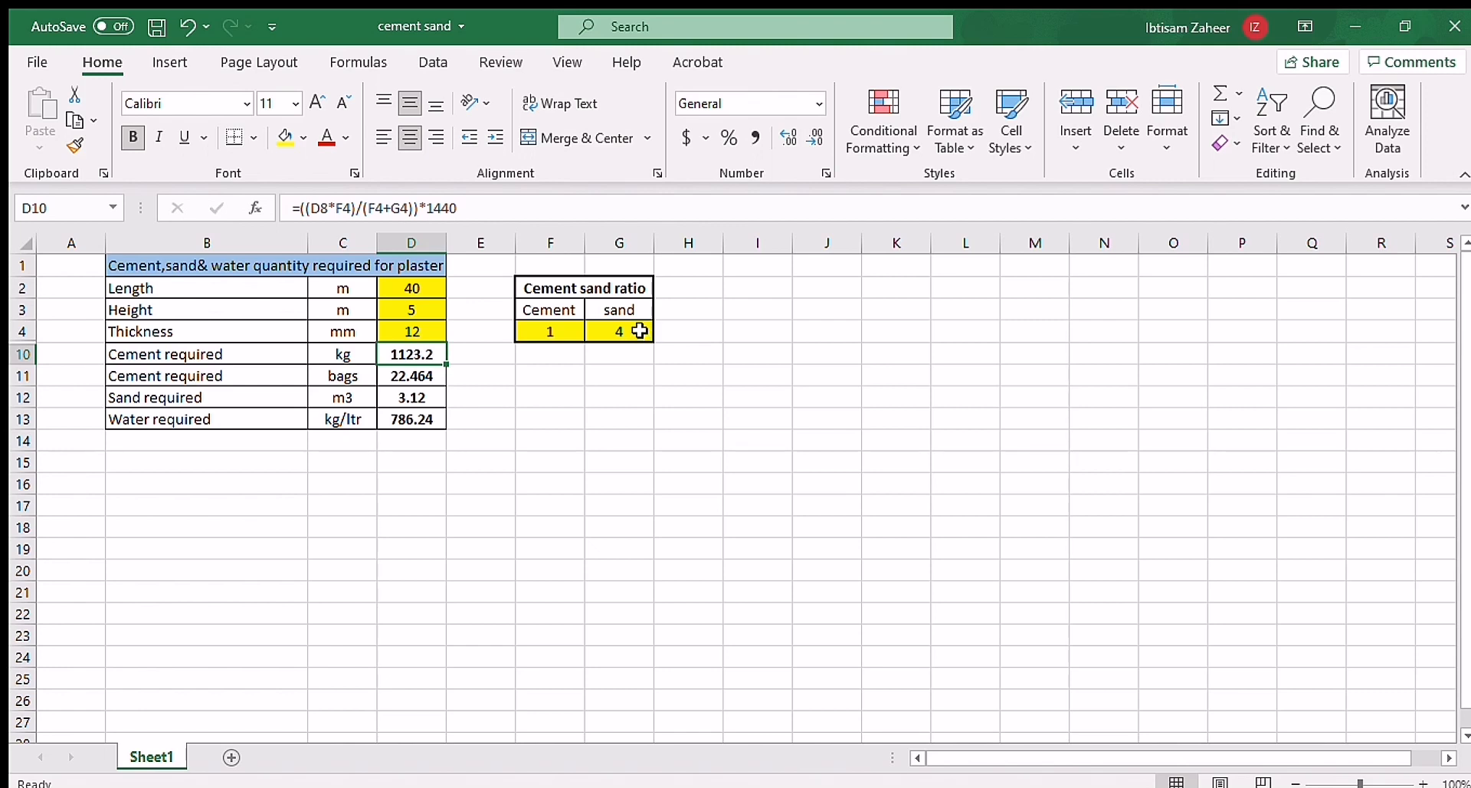
Step: Set the sand part of the cement sand ratio in G4 to 6
left_click(640, 331)
type("6")
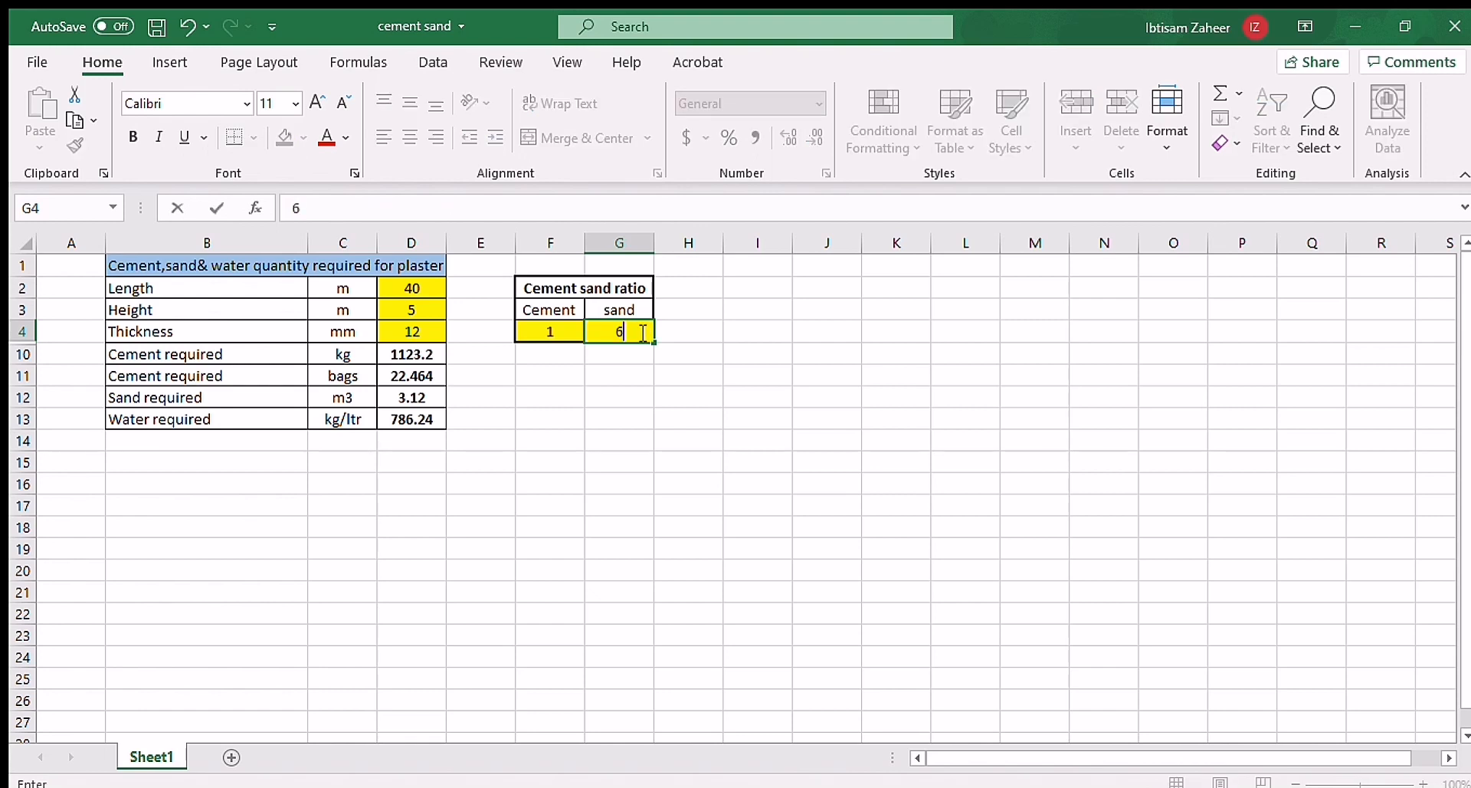
key("Return")
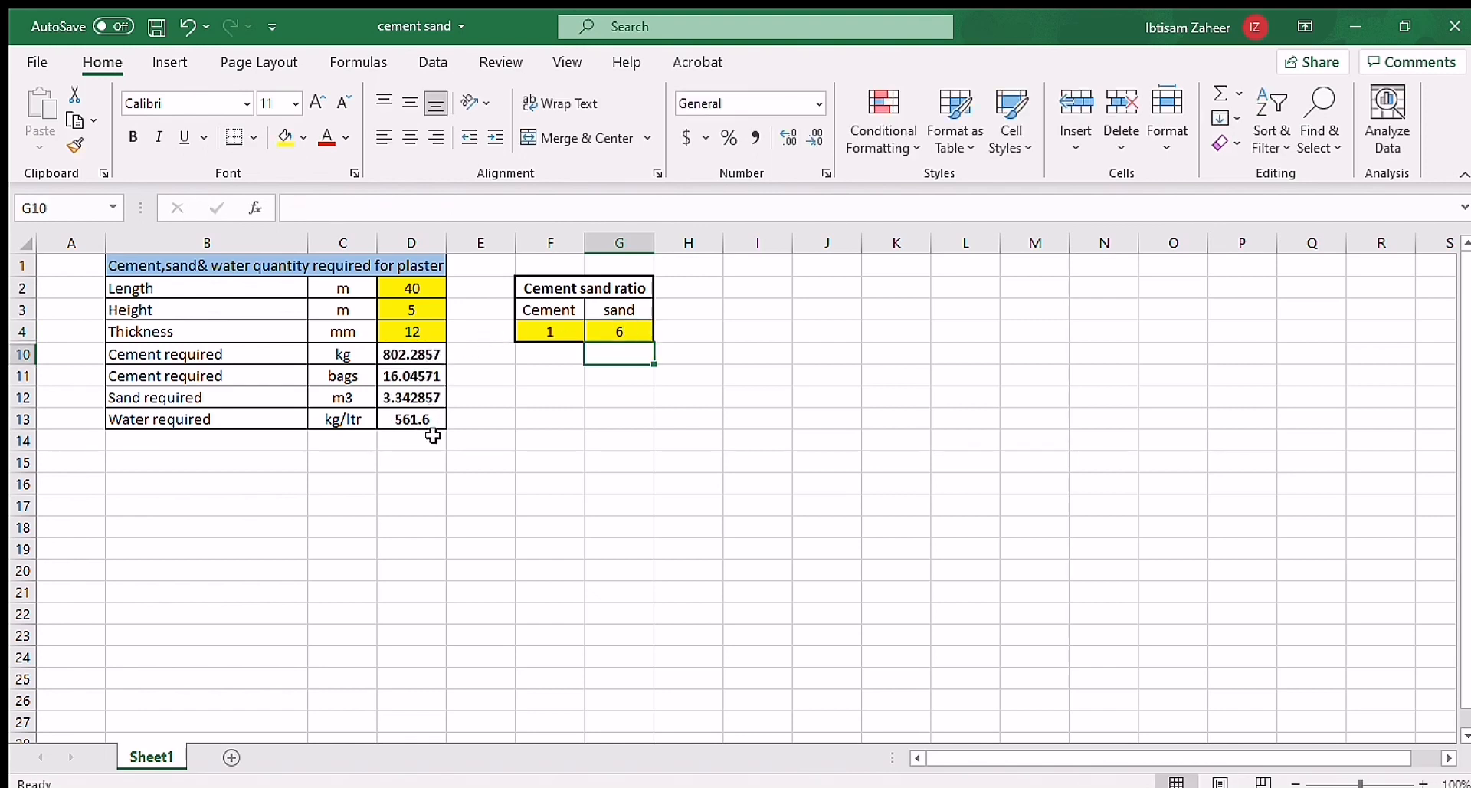